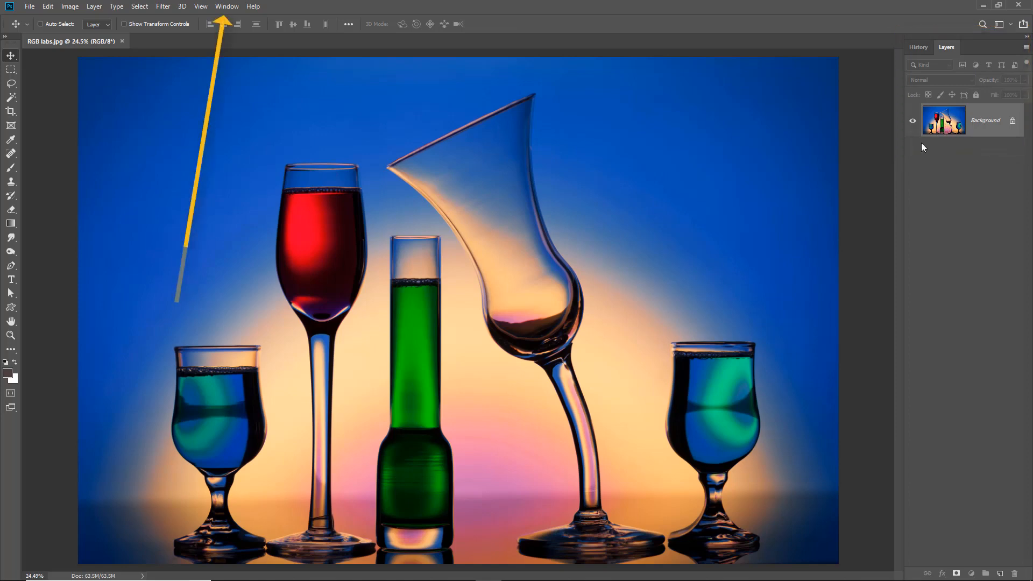
Step: Show the Actions panel, float it over the image and make it slightly wider
left_click(224, 7)
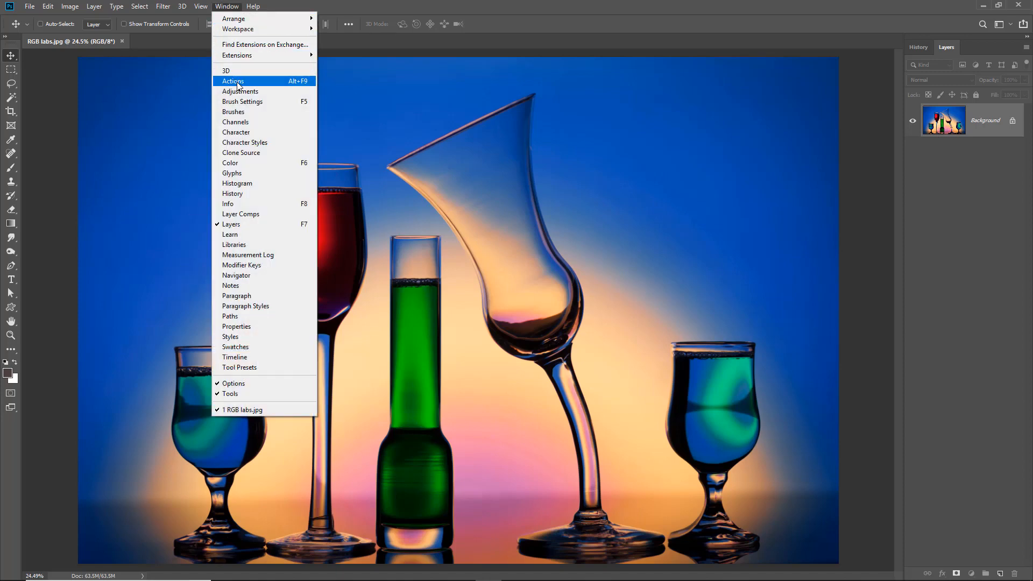
left_click(282, 83)
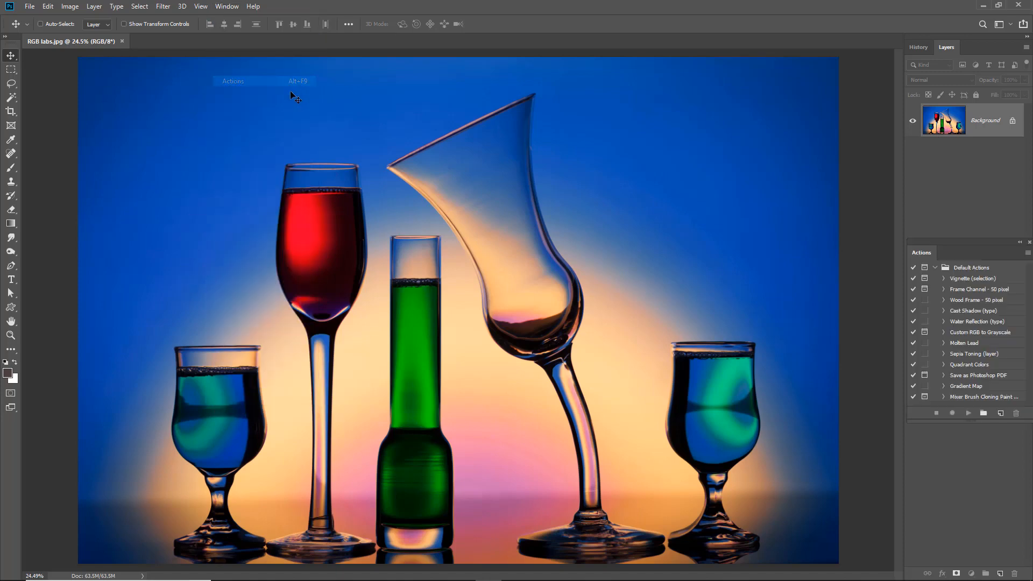
left_click_drag(921, 253, 403, 222)
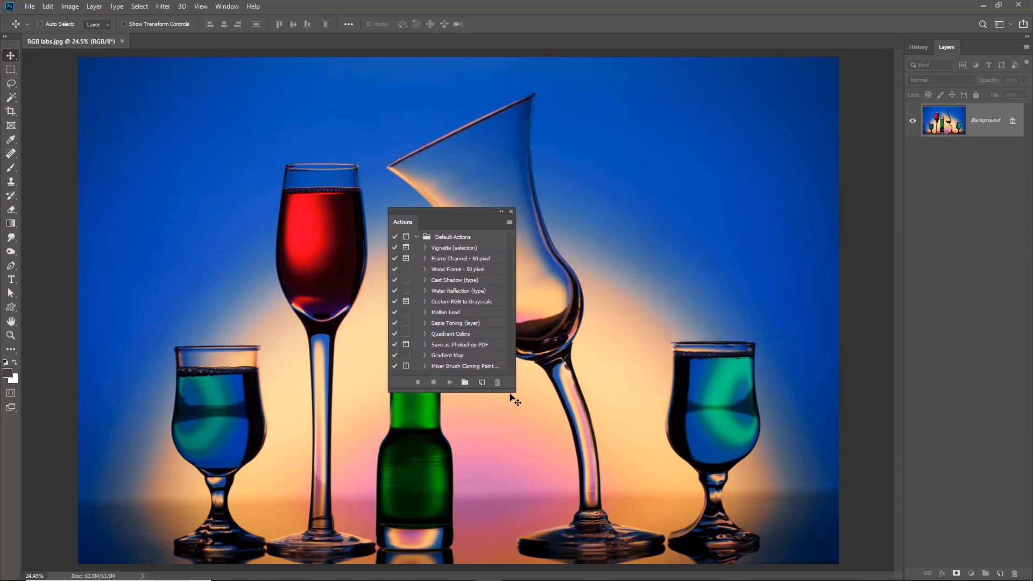
mouse_move(514, 391)
left_mouse_down()
mouse_move(531, 402)
mouse_move(532, 393)
left_mouse_up()
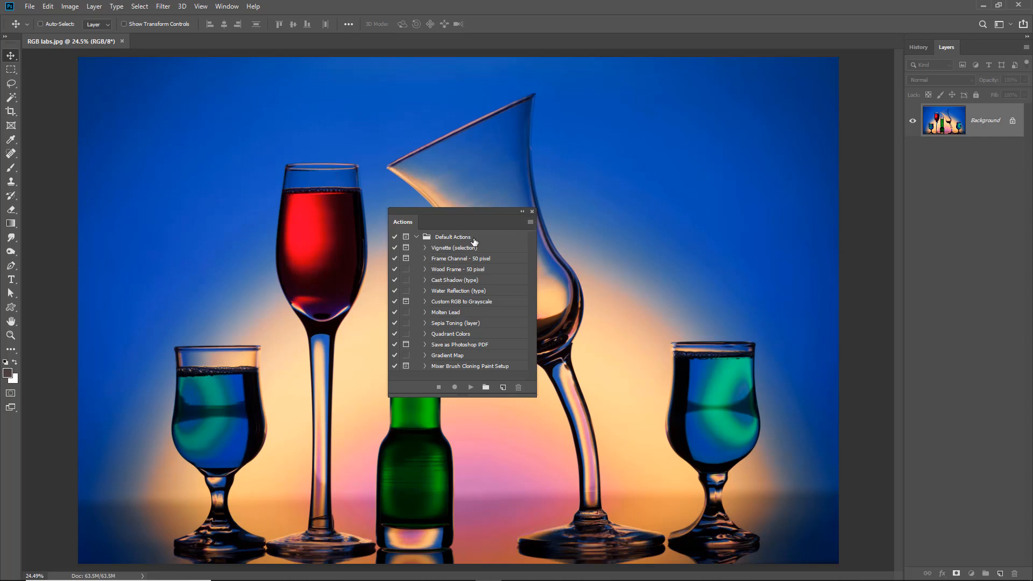
Step: Switch the Actions panel to Button Mode, narrow it to a single column and place it below the layers list
left_click(530, 222)
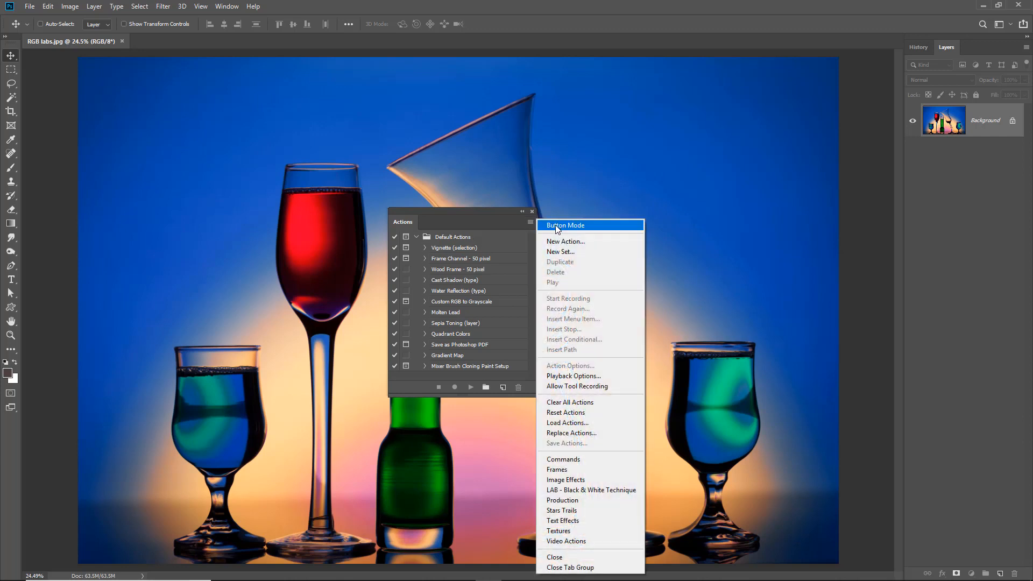
left_click(556, 226)
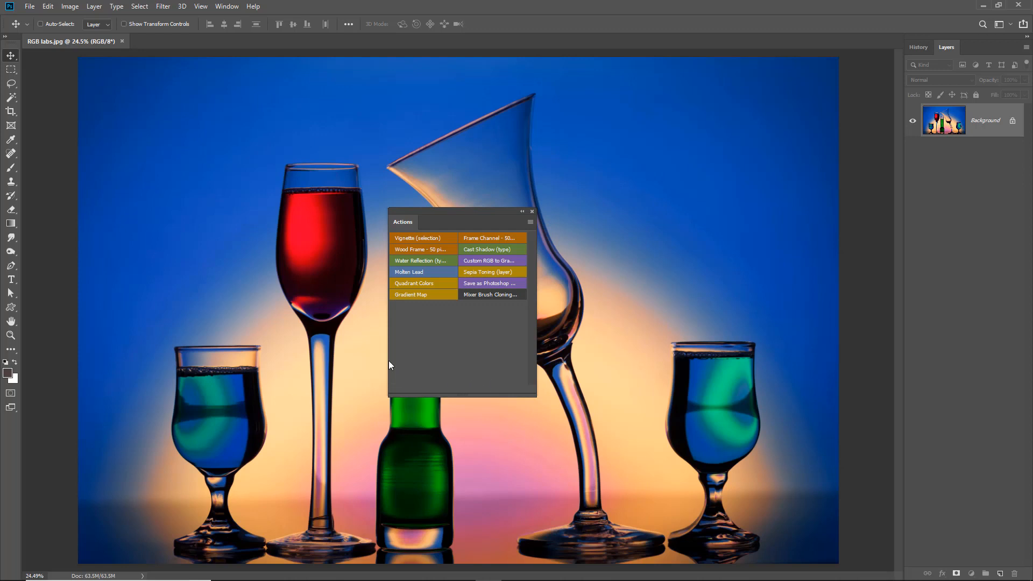
left_click_drag(388, 360, 411, 361)
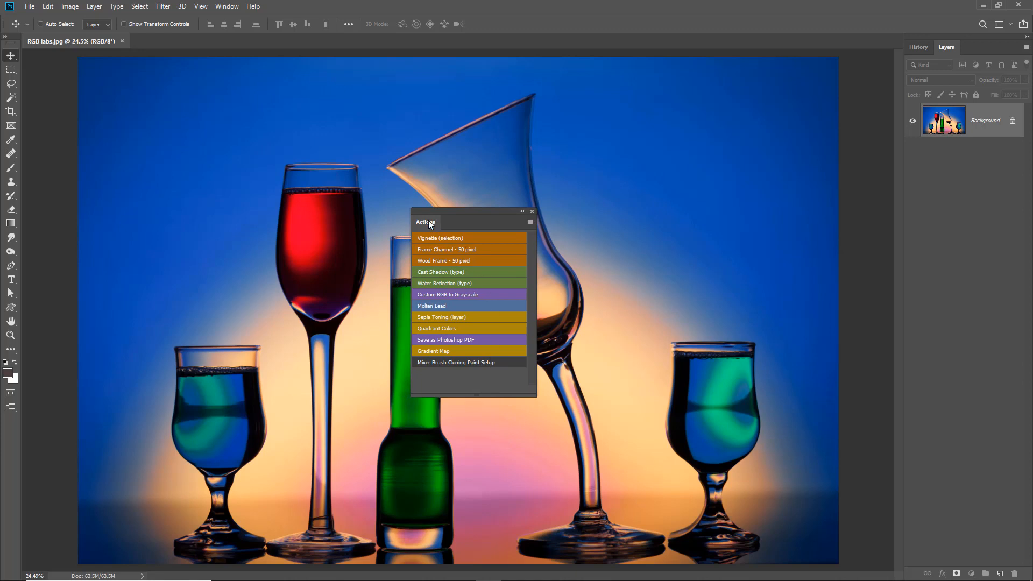
left_click_drag(433, 221, 919, 242)
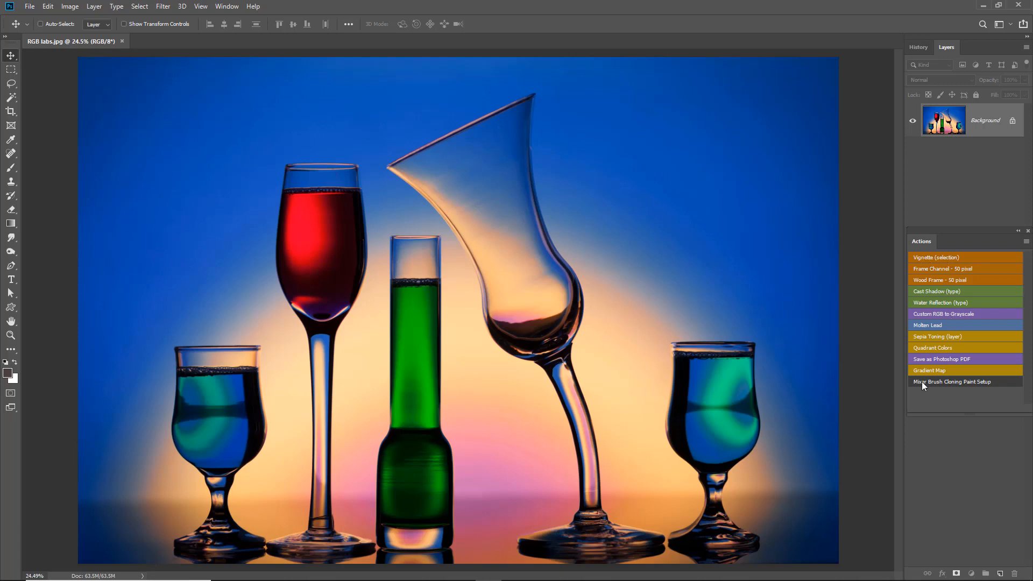
Step: Run the Sepia Toning (layer) action on the image, revert to the saved version and check where the Revert command is listed
left_click(933, 336)
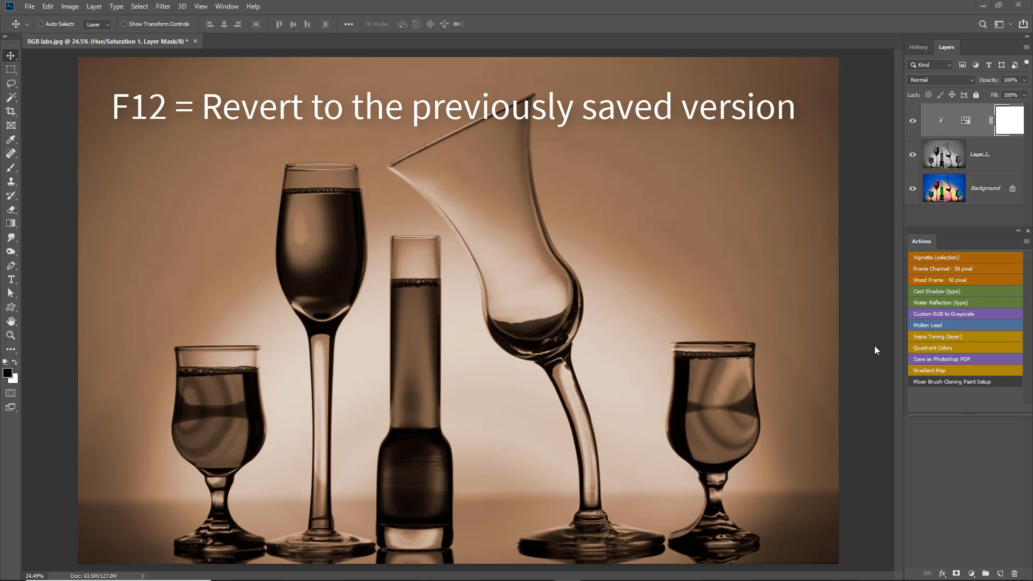
key("F12")
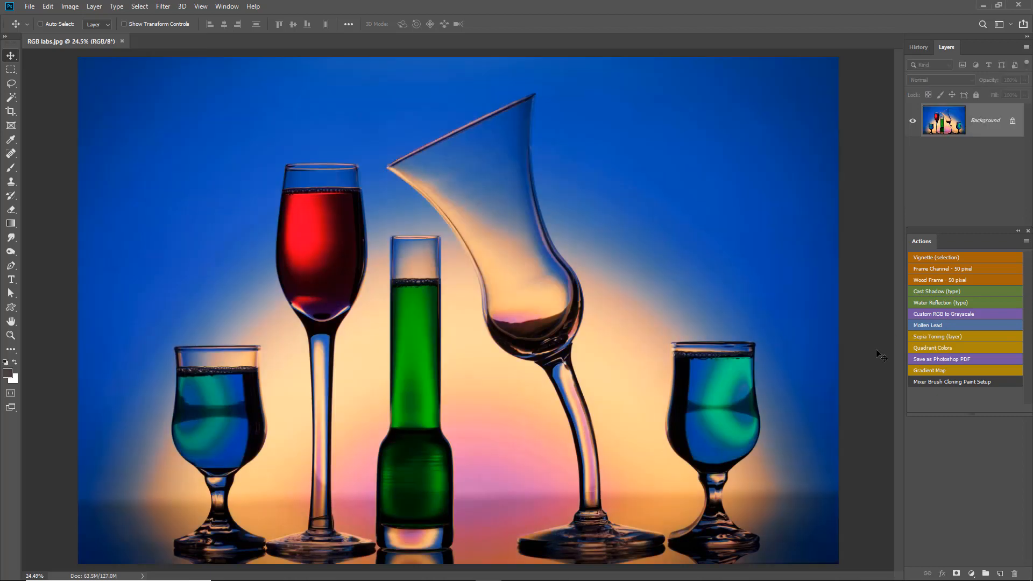
left_click(30, 7)
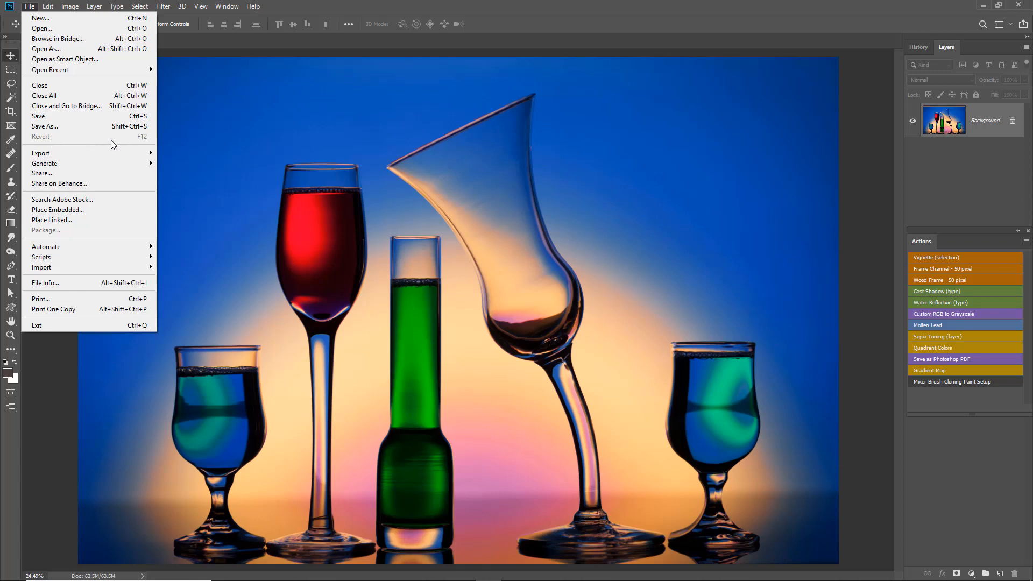
left_click(504, 31)
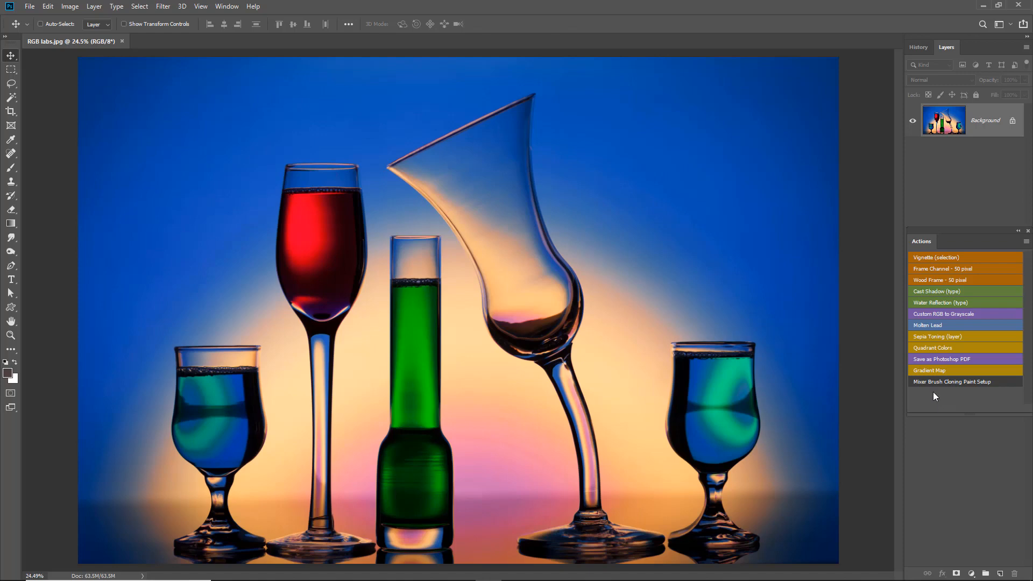
Step: Run the Wood Frame - 50 pixel action, continue past its size message and revert the image to the saved version
left_click(934, 279)
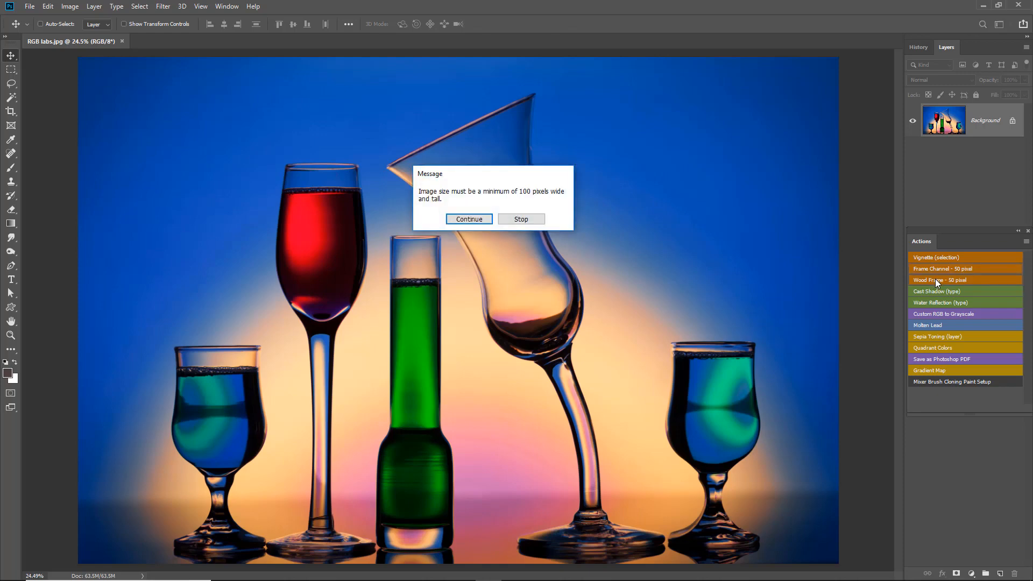
left_click(471, 220)
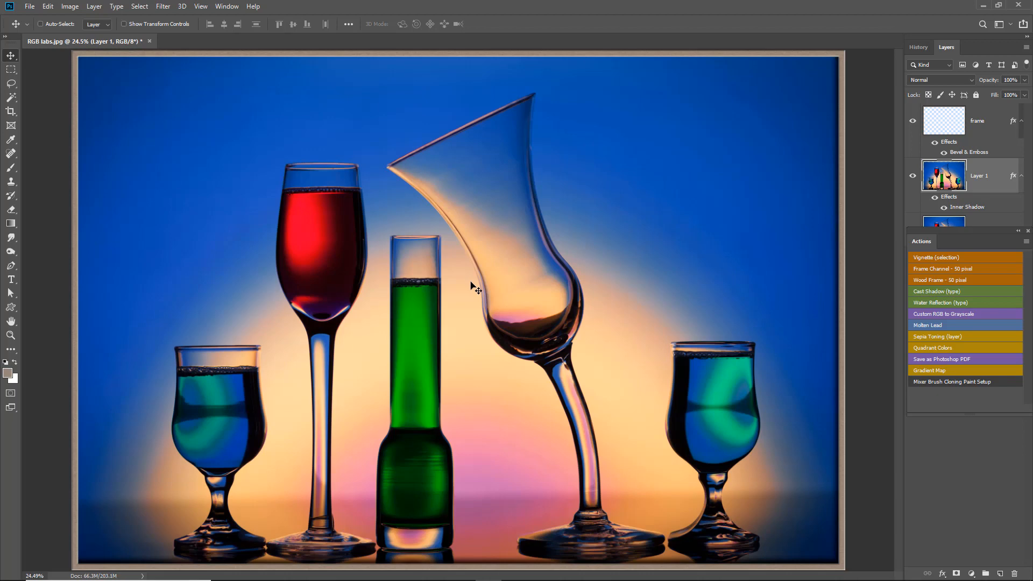
key("F12")
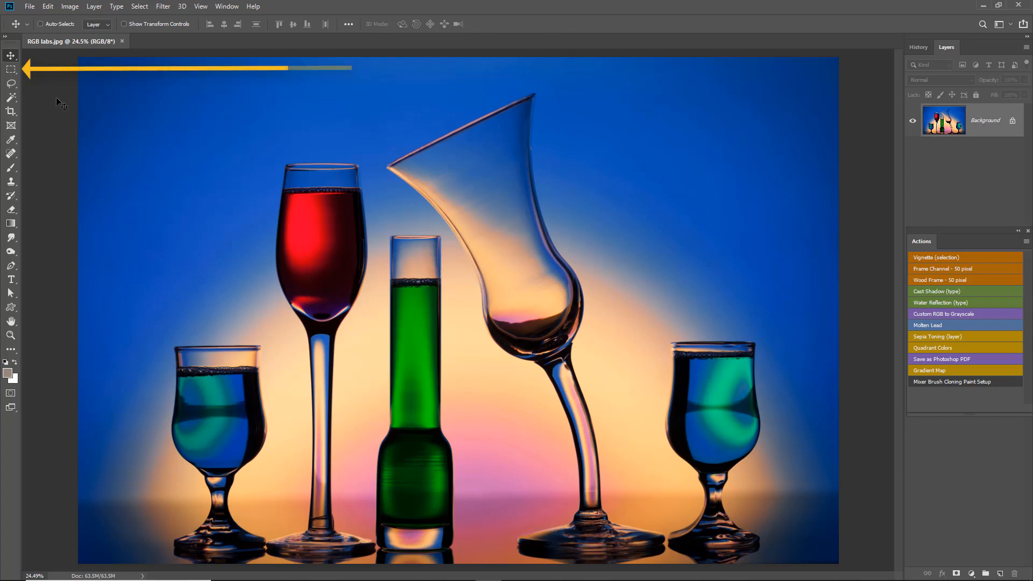
Step: Draw a large elliptical marquee selection around the central part of the glasses image
left_click(15, 70)
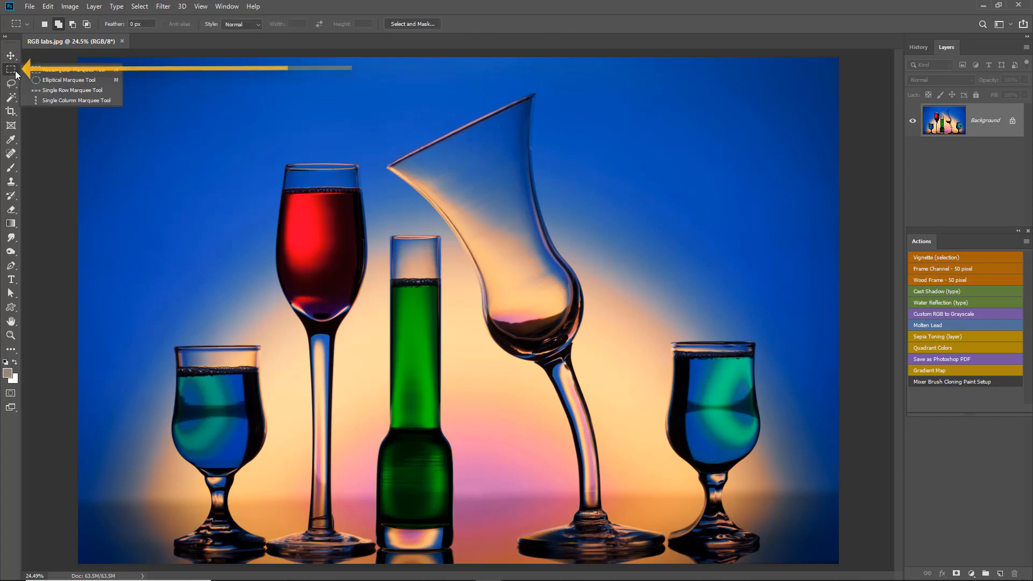
left_click(46, 82)
left_click_drag(128, 102, 791, 507)
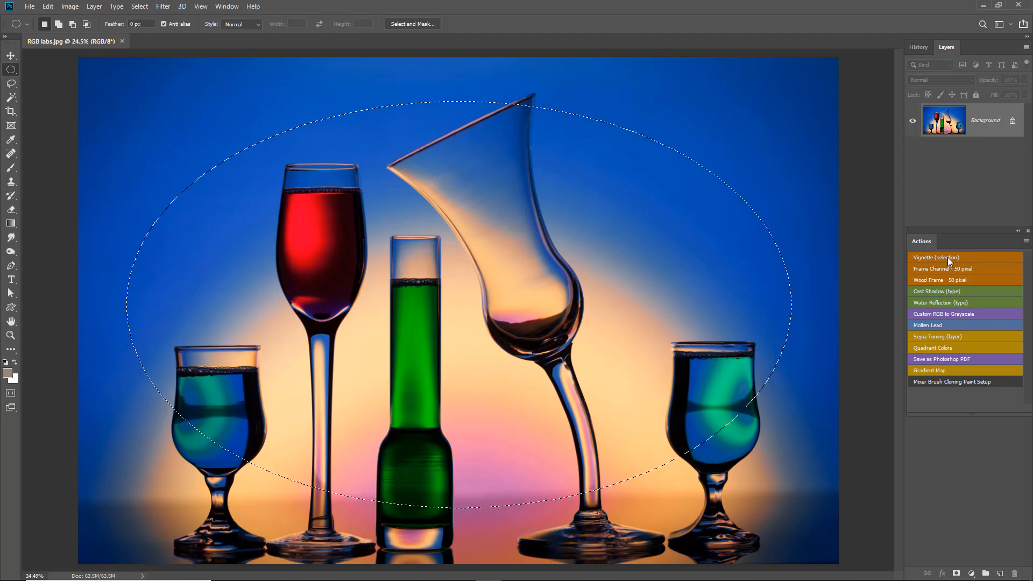
Step: Run the Vignette (selection) action with a feather radius of 100 pixels, and revert the image to the saved version
left_click(918, 257)
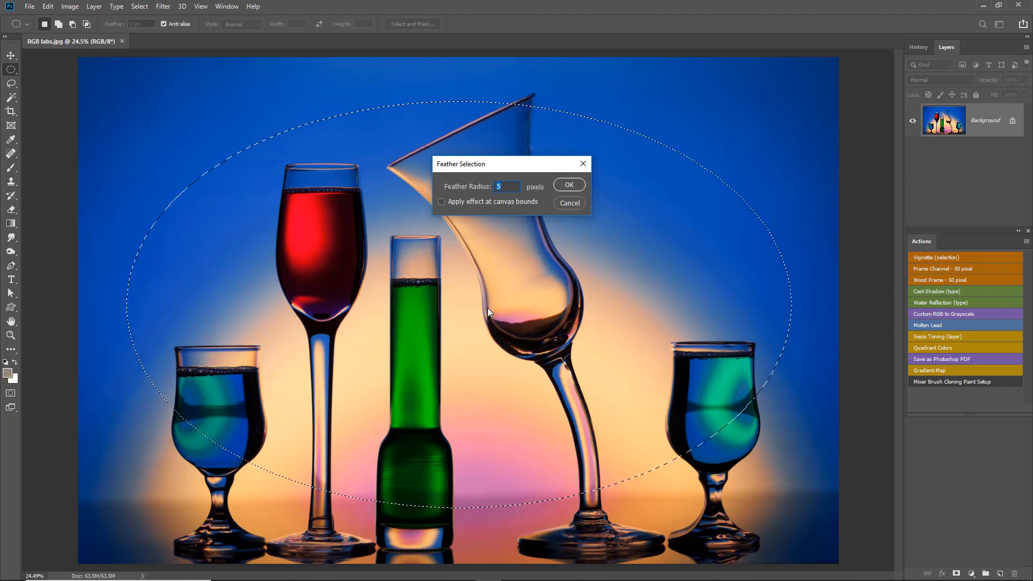
key("BackSpace")
type("100")
left_click(569, 186)
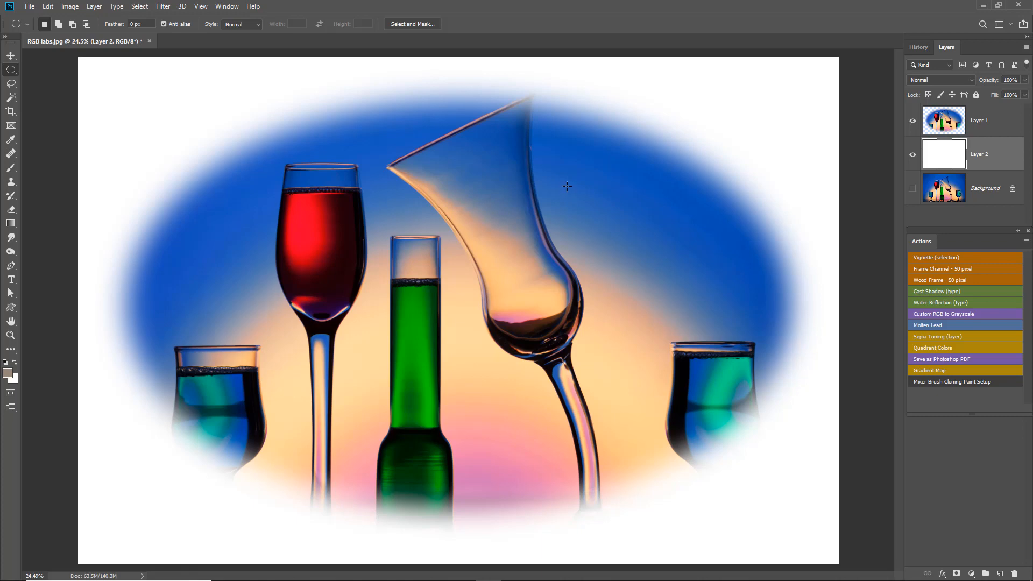
key("F12")
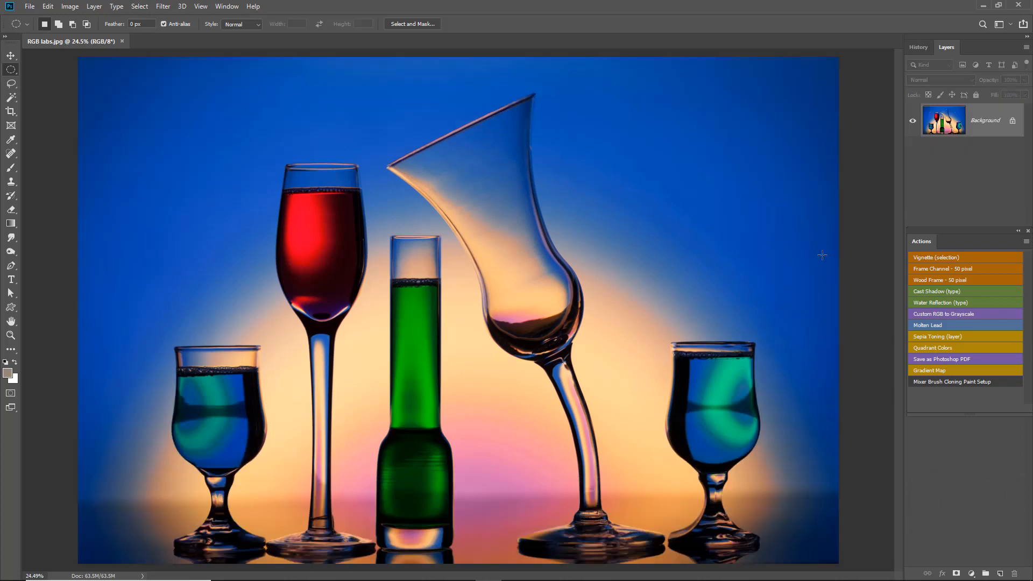
Step: Float the Actions panel over the image and clear all actions from it
left_click_drag(920, 242, 456, 121)
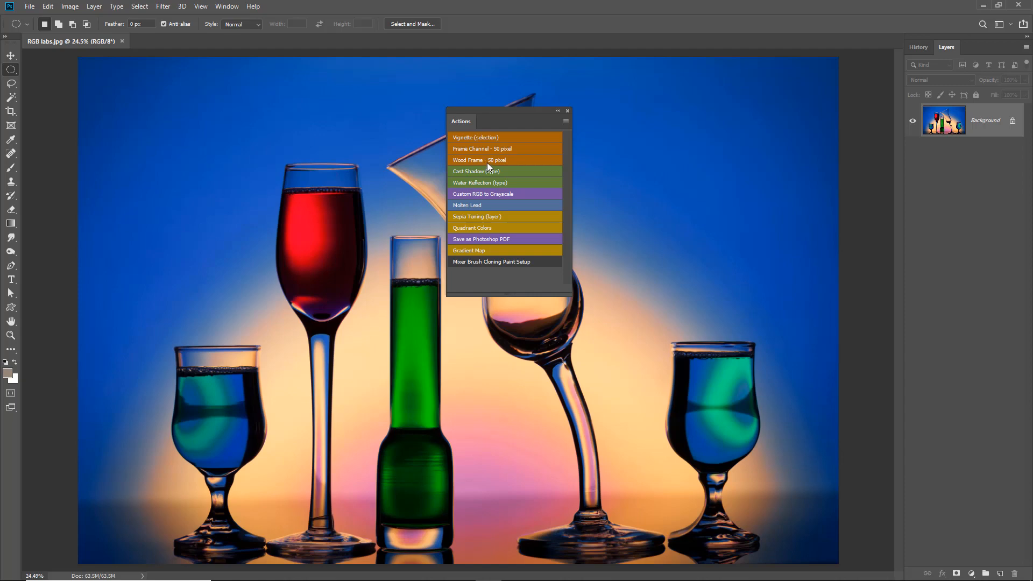
left_click(566, 122)
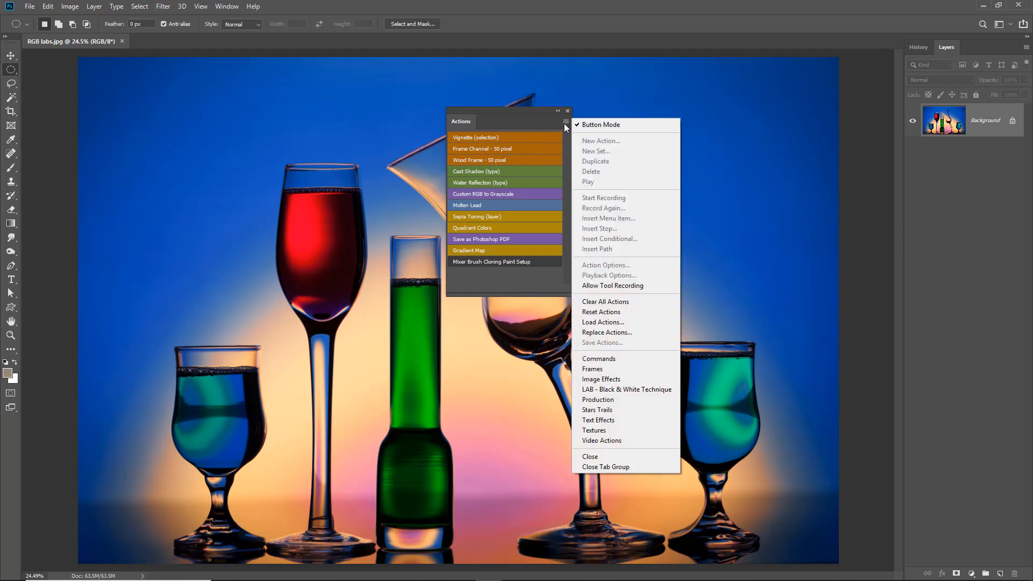
left_click(602, 303)
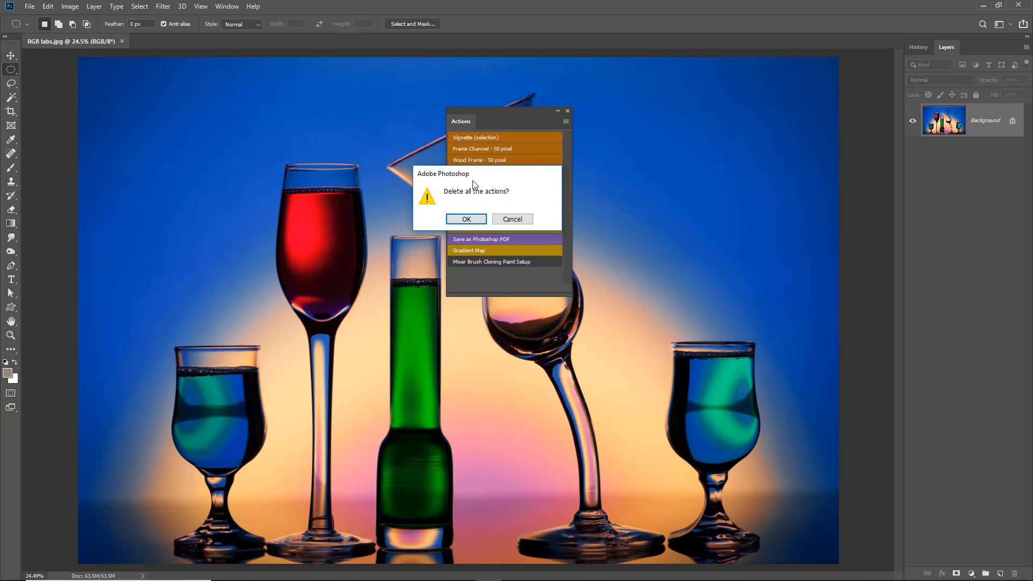
left_click(467, 219)
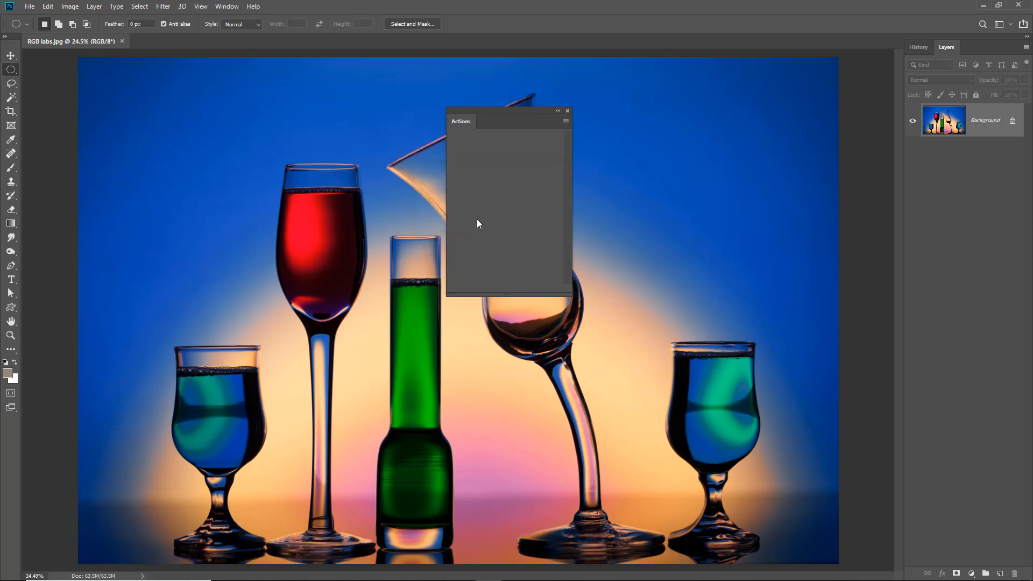
Step: Load the BD-Presentation HR action file from the Desktop into the Actions panel
left_click(565, 122)
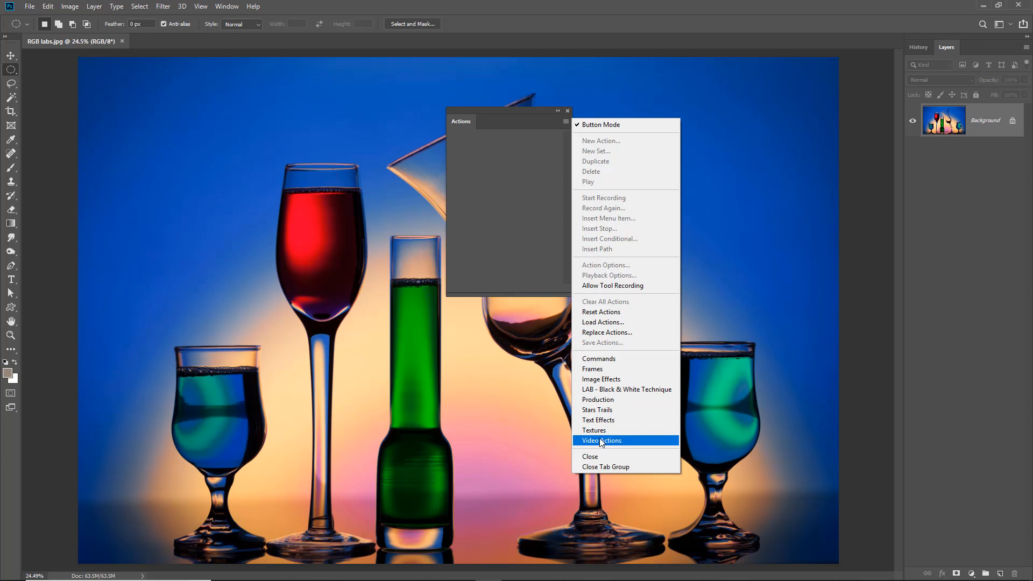
left_click(610, 323)
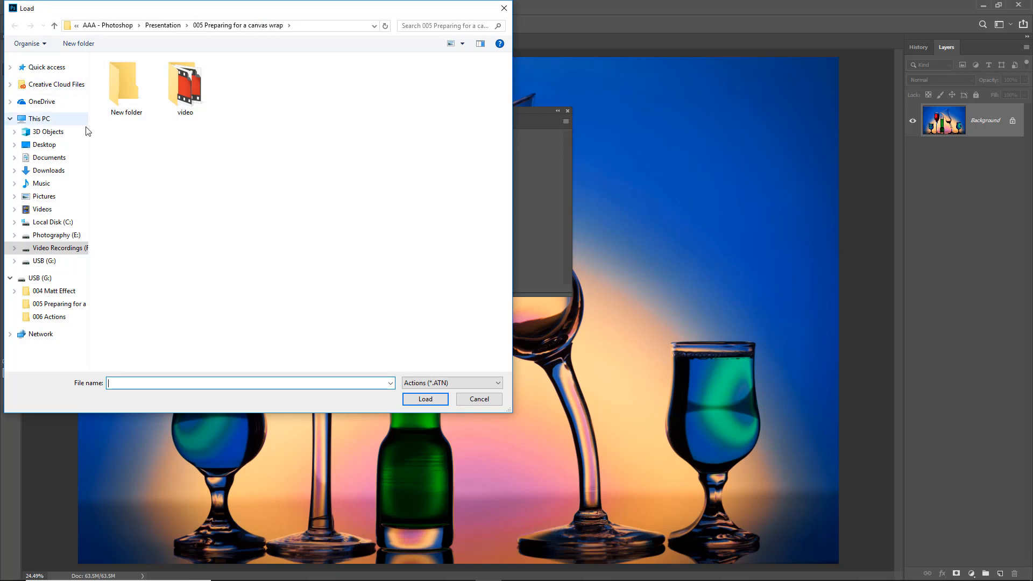
left_click(64, 145)
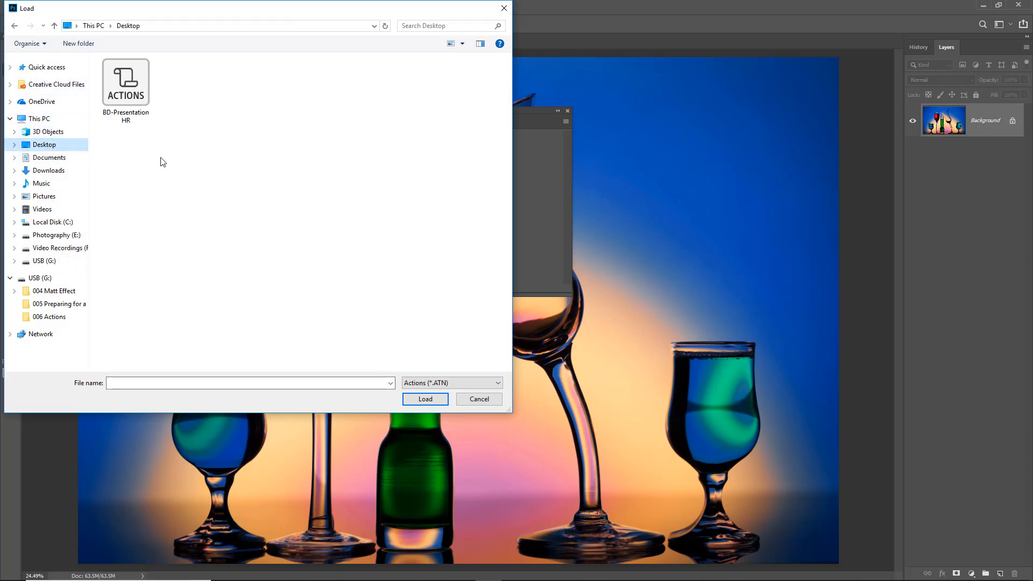
left_click(128, 90)
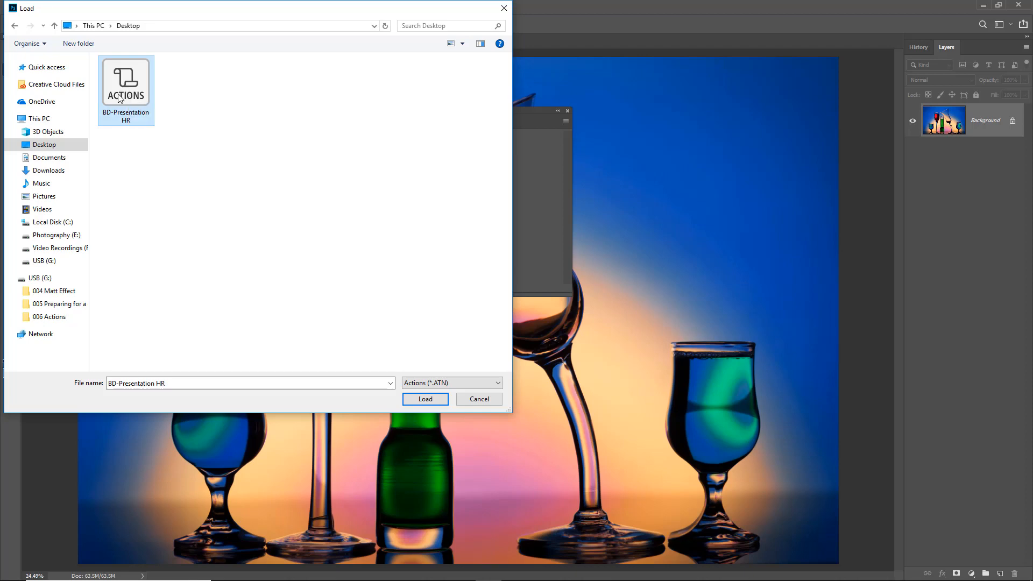
left_click(418, 400)
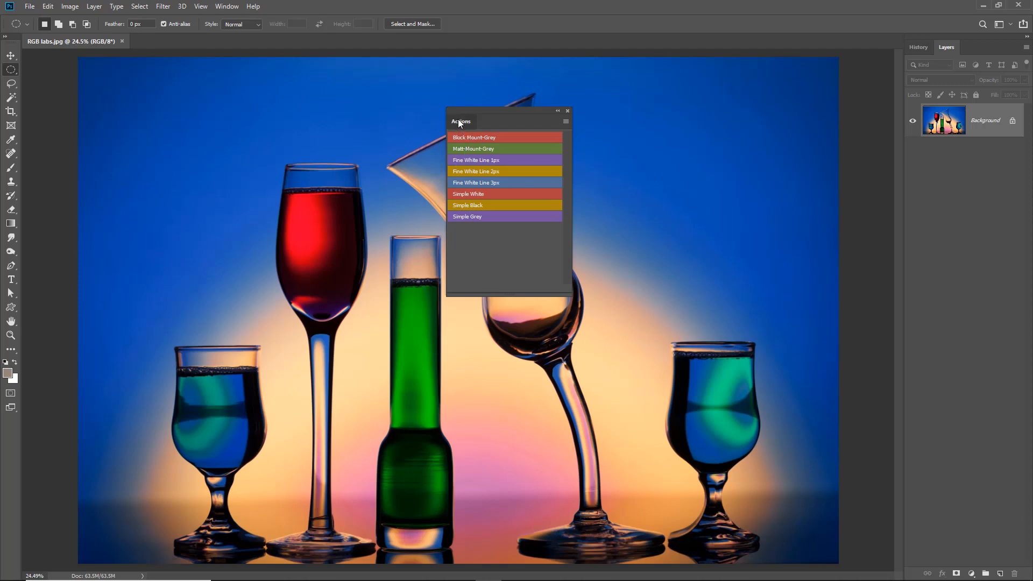
Step: Move the Actions panel beside the tilted glass, turn off Button Mode and collapse the Simple Grey action
left_click_drag(459, 123, 727, 148)
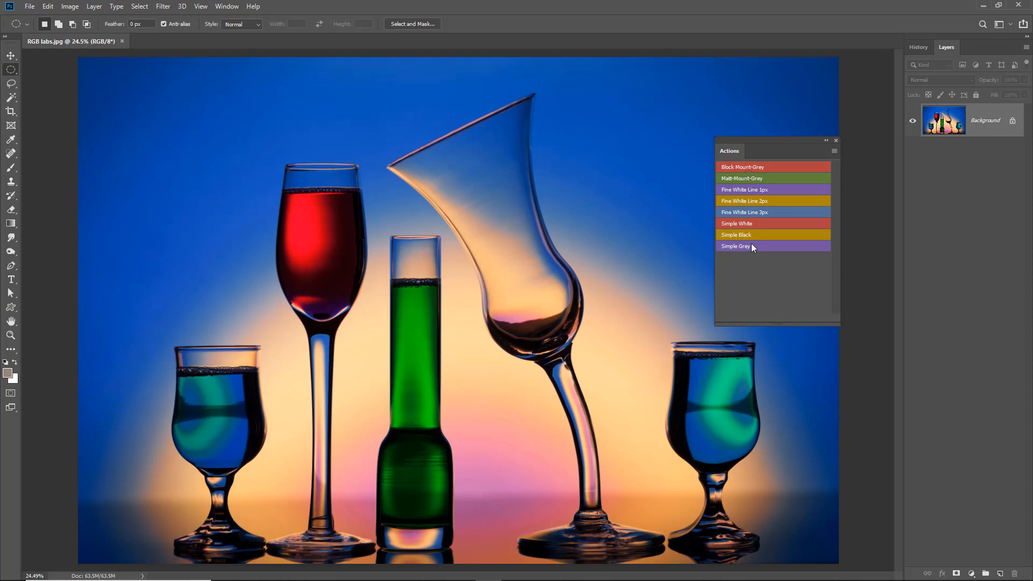
left_click(833, 152)
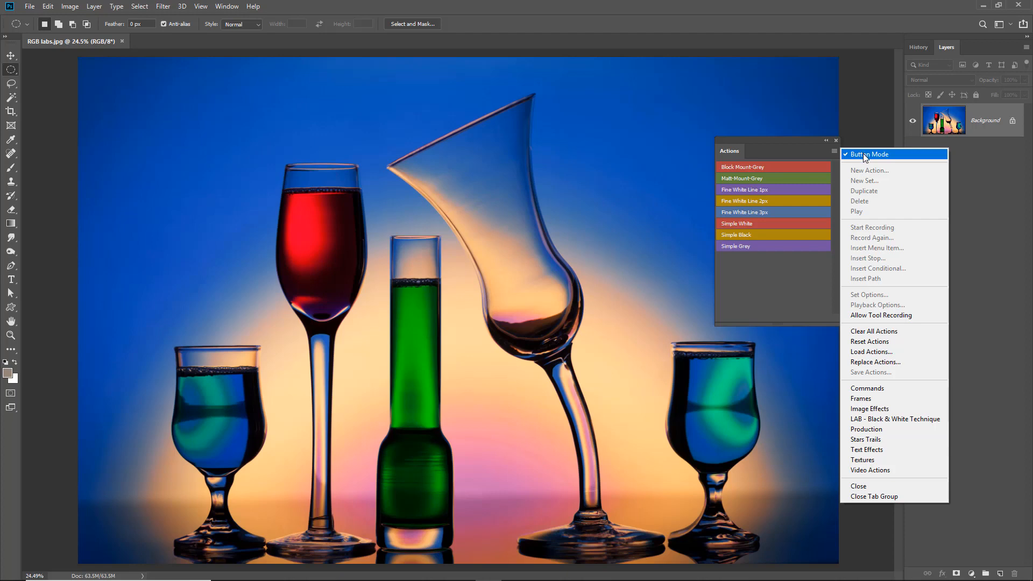
left_click(863, 154)
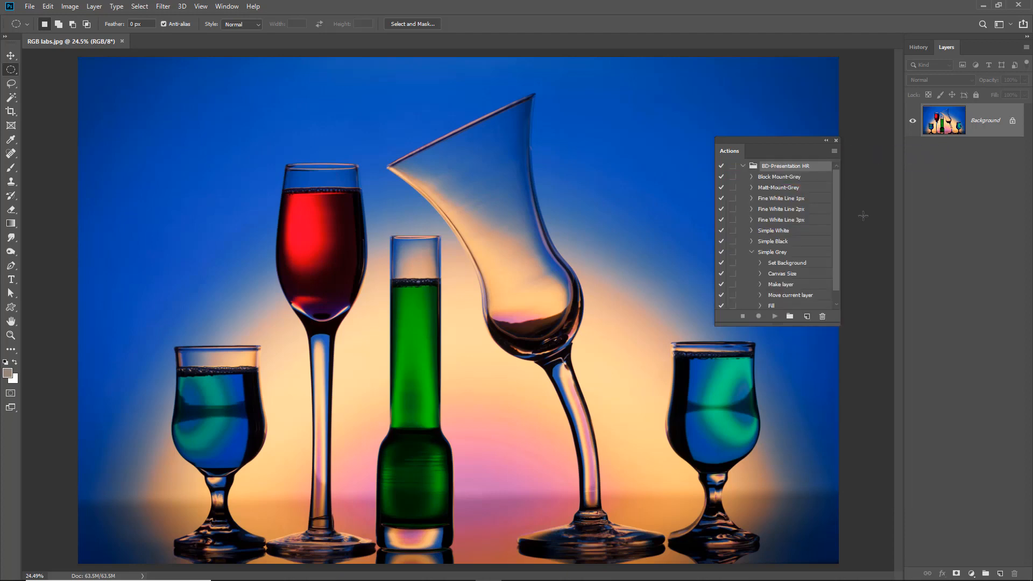
left_click(752, 253)
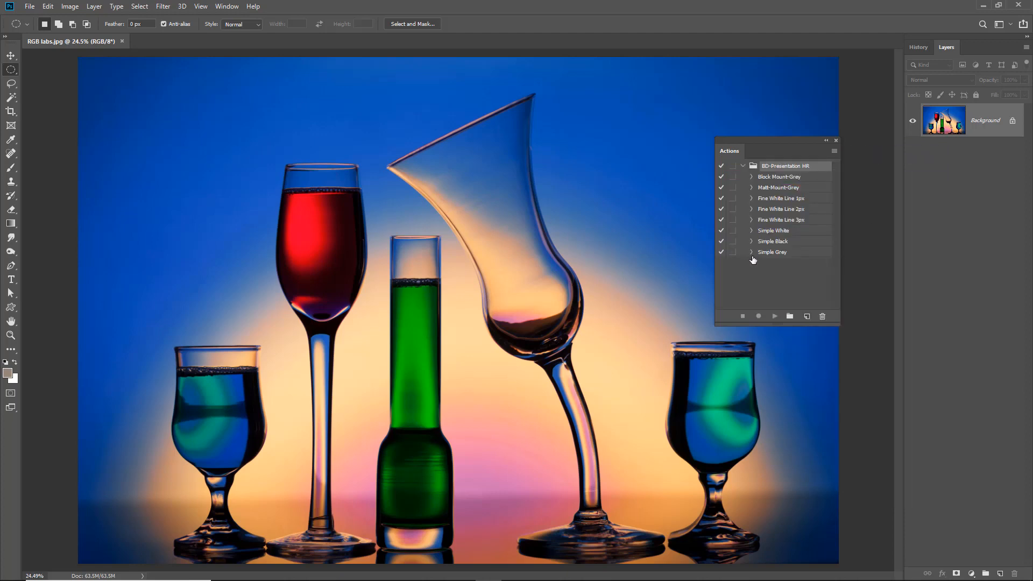
Step: Assign the F8 function key to the Block Mount-Grey action and accept overriding the Info command's shortcut
left_click(776, 178)
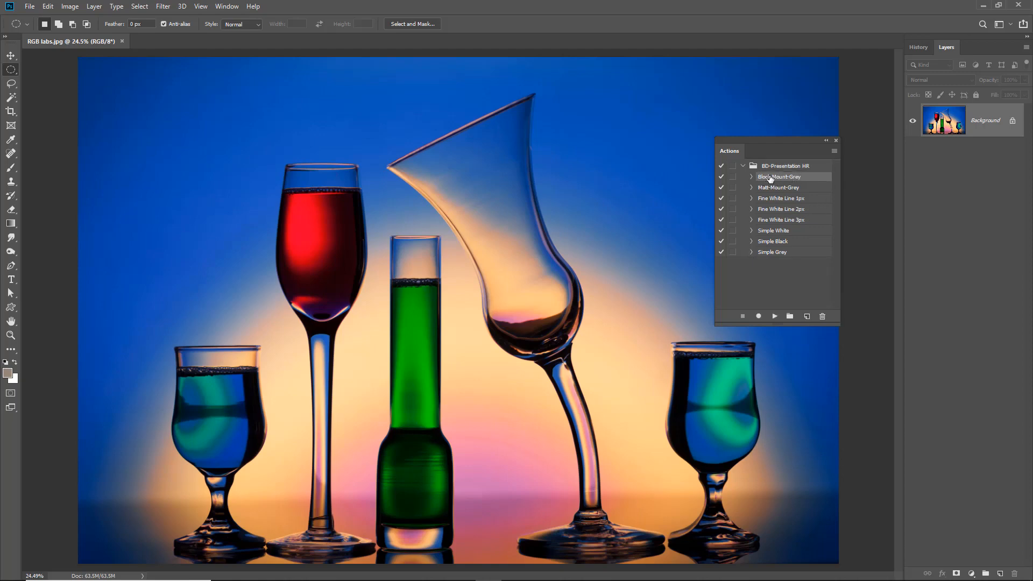
left_click(833, 151)
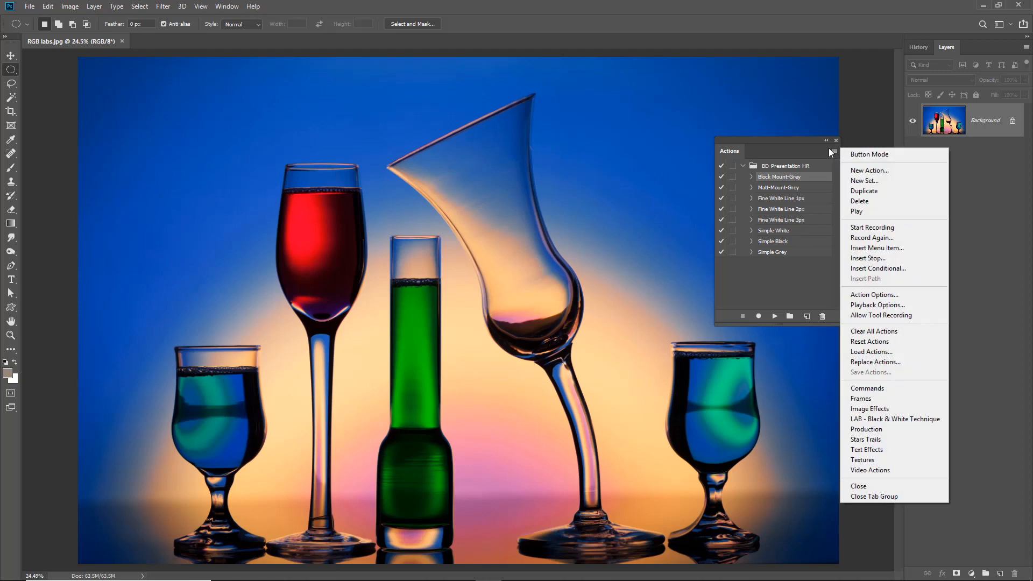
left_click(859, 295)
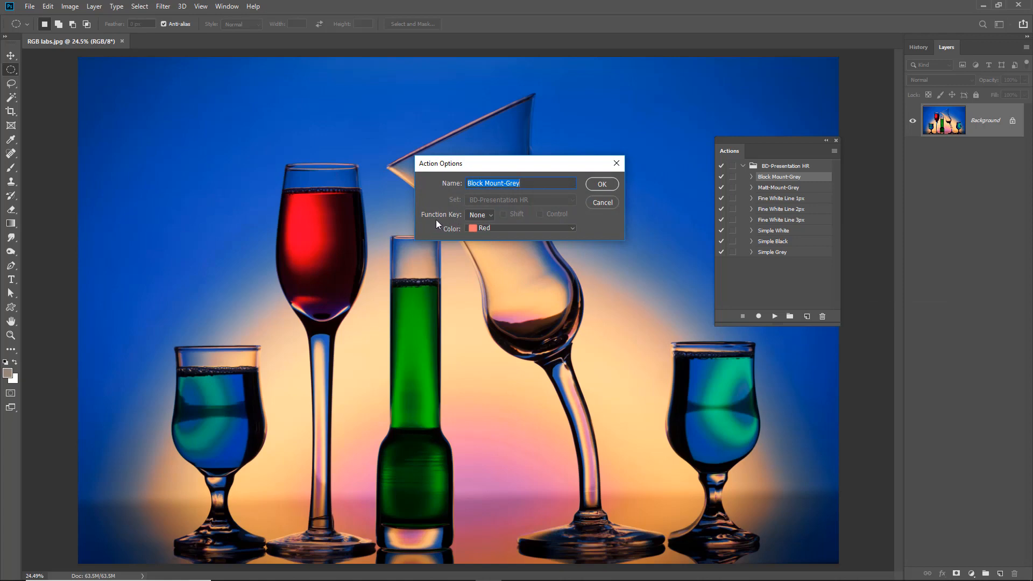
left_click(489, 215)
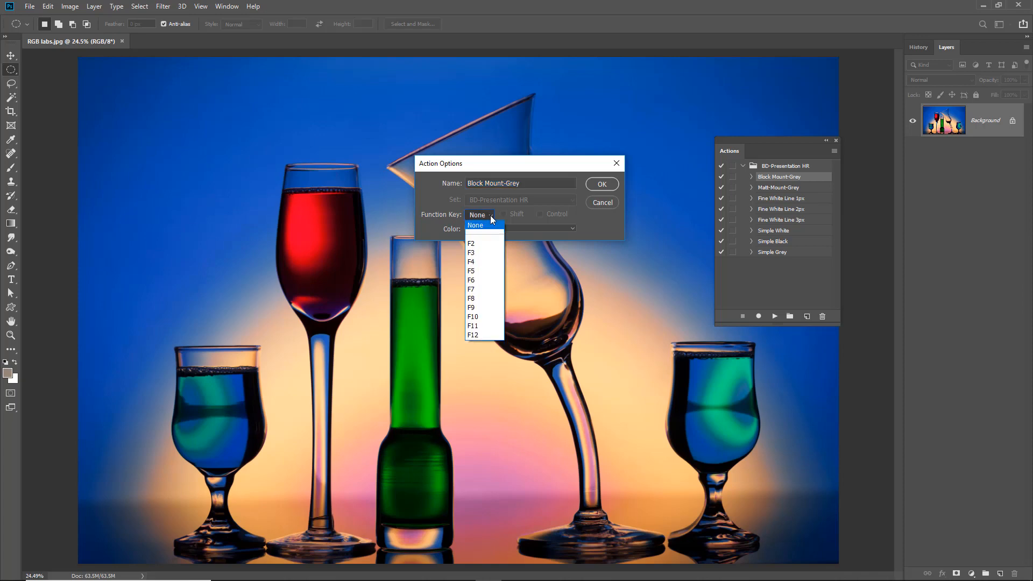
left_click(483, 299)
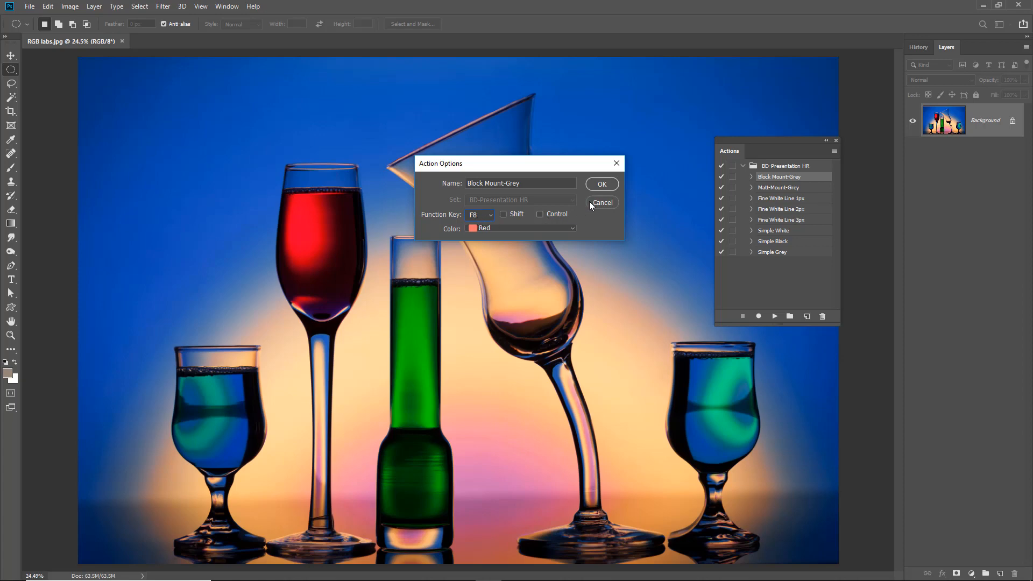
left_click(602, 184)
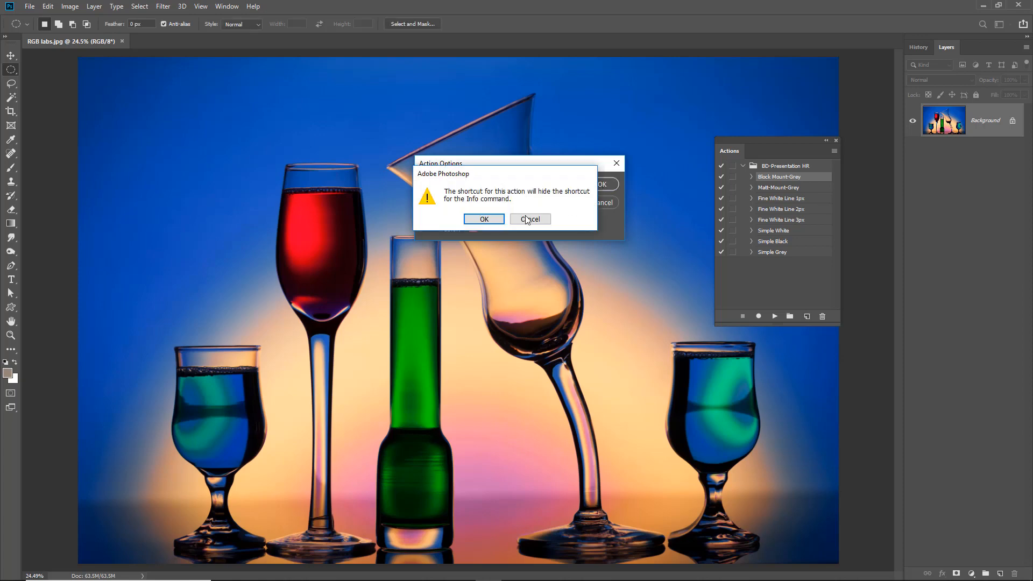
left_click(483, 221)
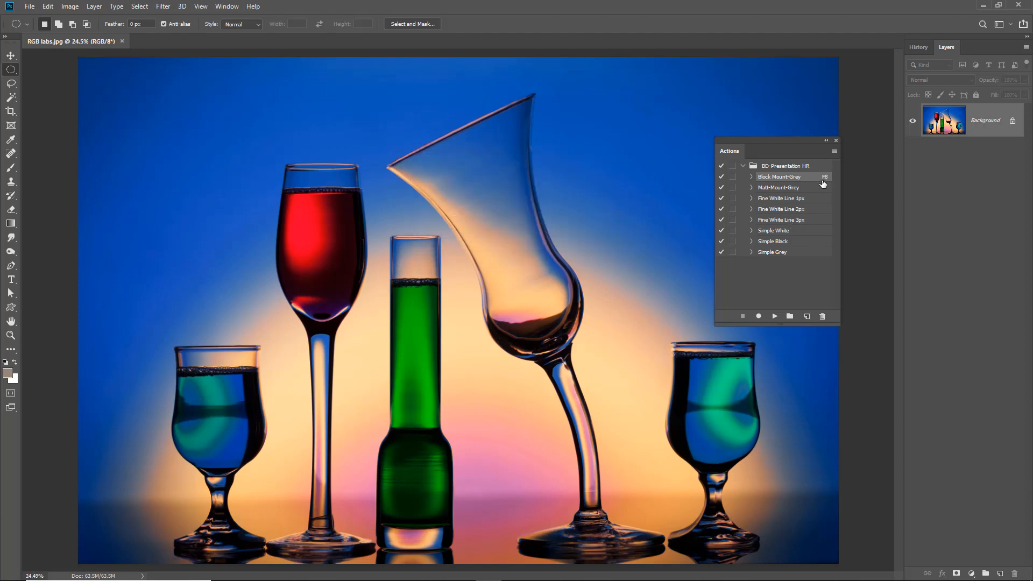
Step: Turn on Button Mode for the Actions panel and move the panel off the image to below the Layers panel's Background layer
left_click(834, 150)
left_click(854, 155)
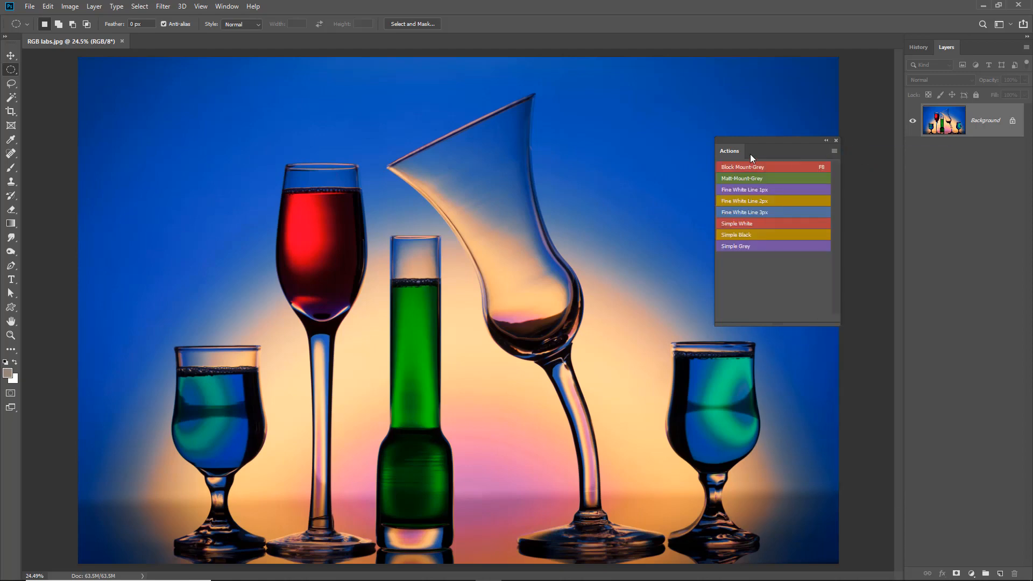
left_click_drag(724, 152, 915, 177)
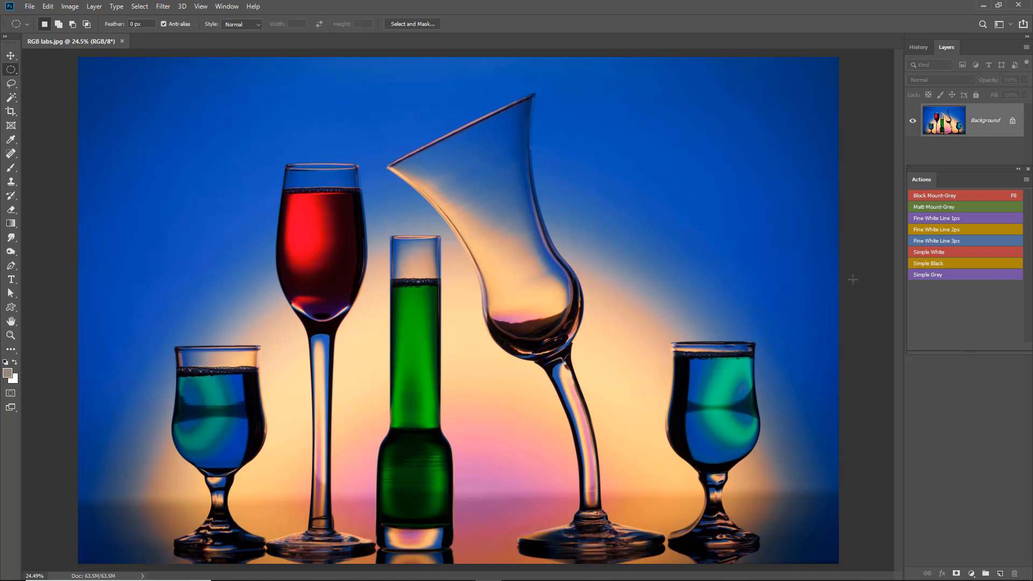
Step: Run the Block Mount-Grey and Matt-Mount-Grey actions on the glasses image, reverting after each, and move the Actions panel clear of the layer list
key("F8")
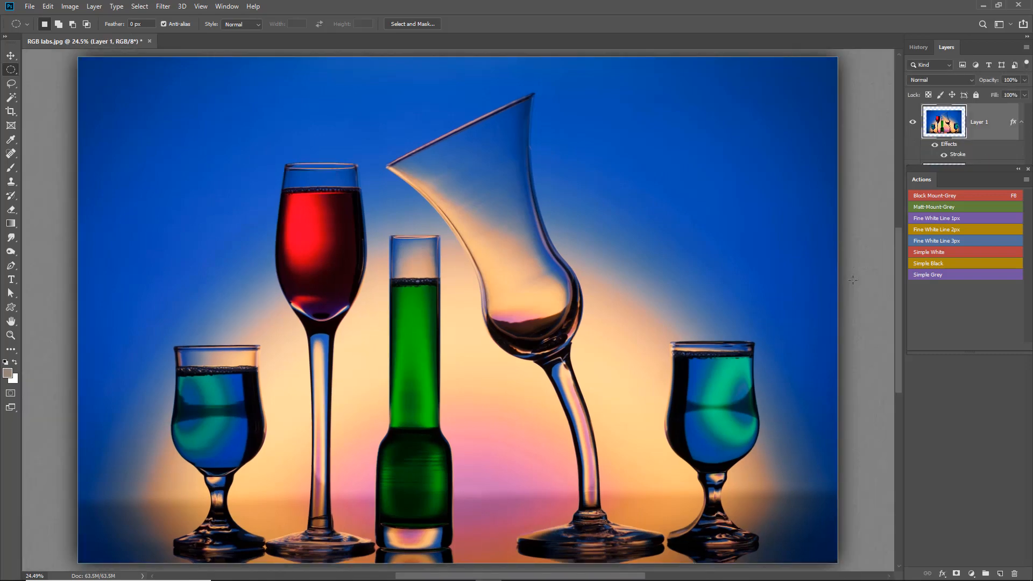
key("ctrl+0")
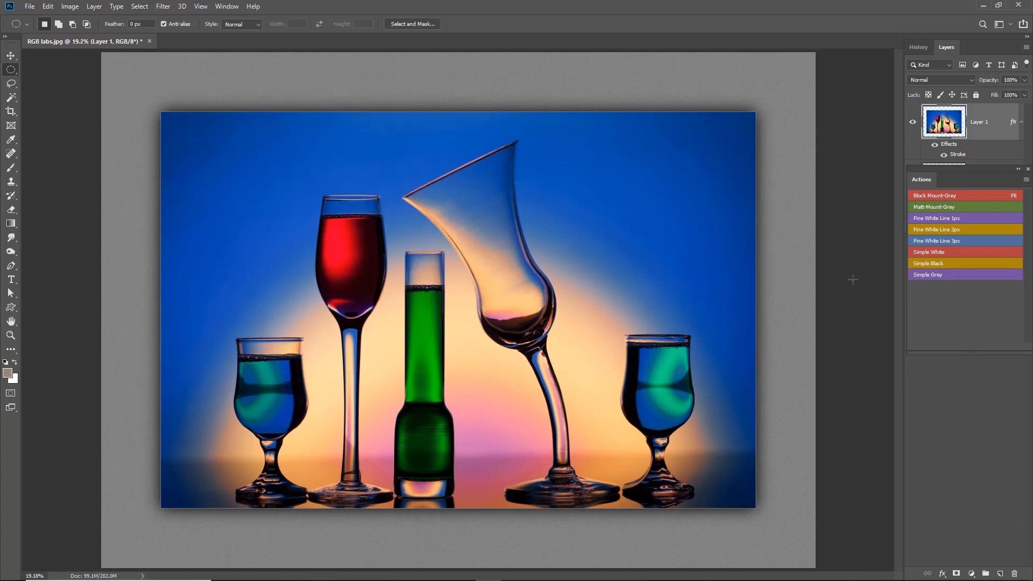
left_click_drag(919, 179, 915, 283)
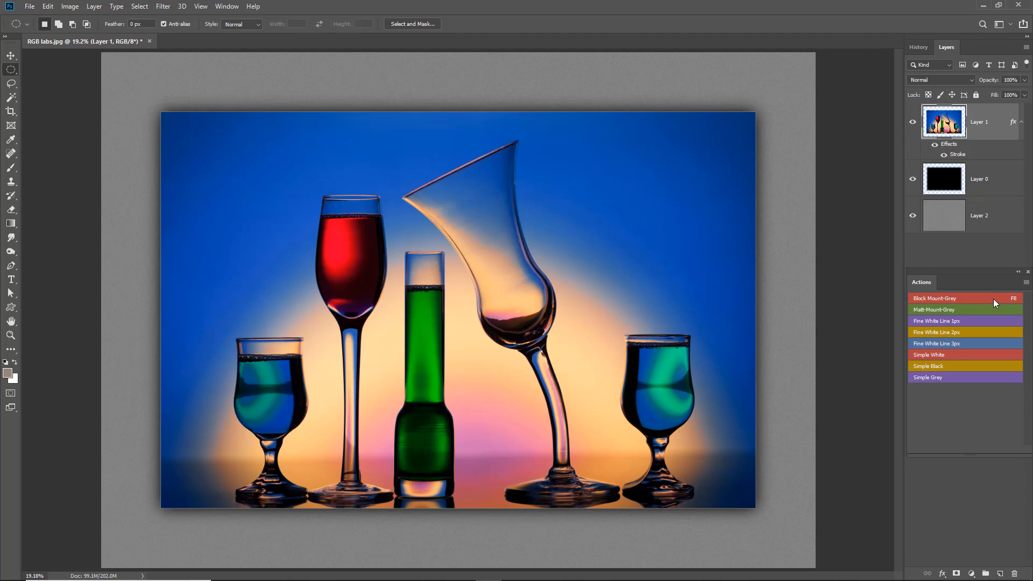
key("F12")
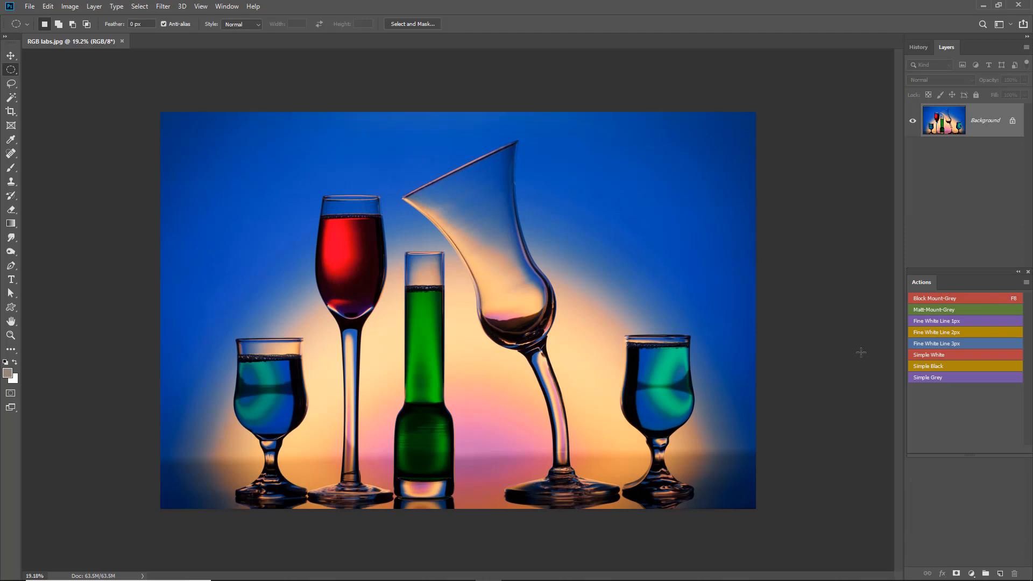
left_click(964, 310)
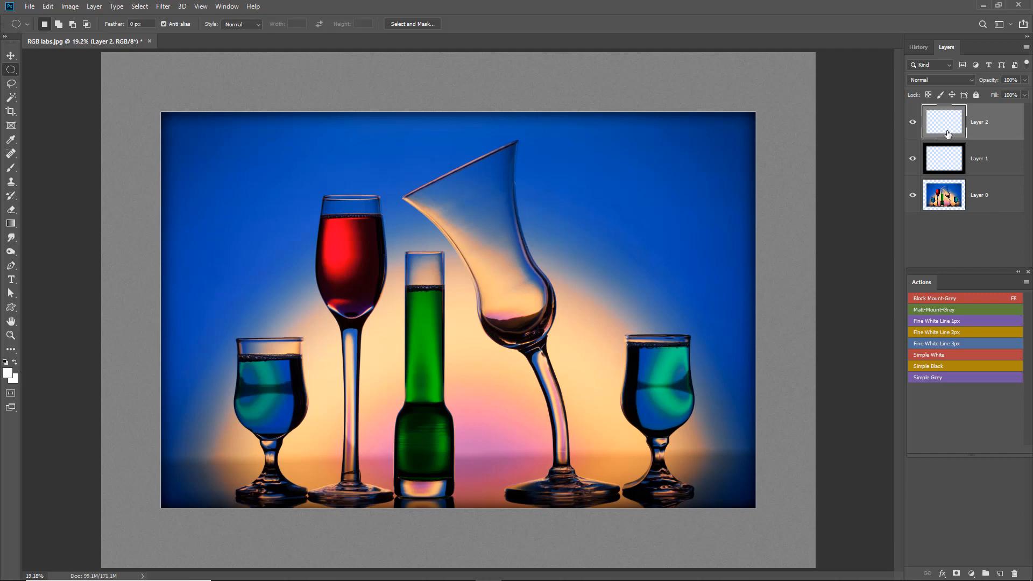
key("F12")
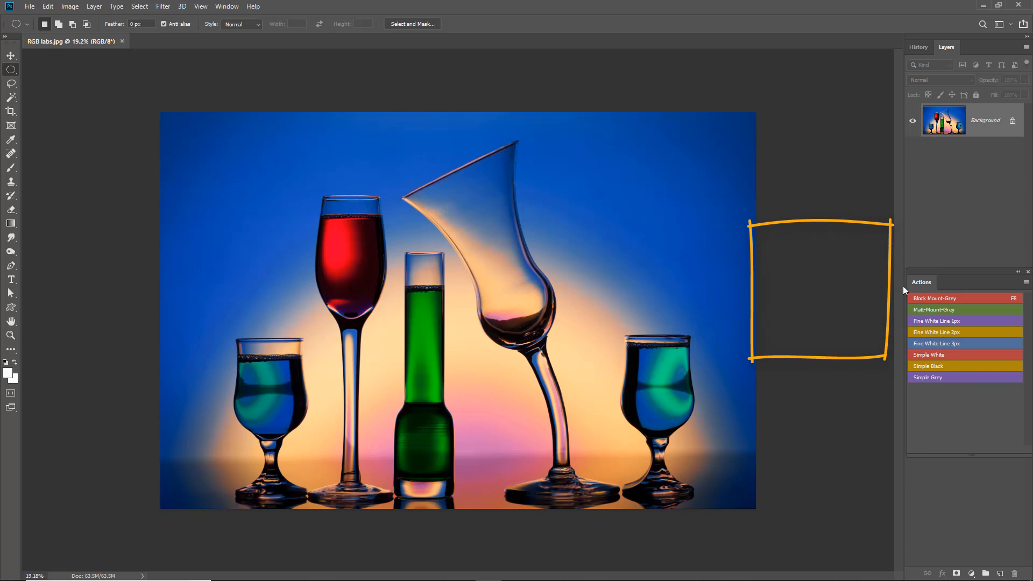
Step: Set the area around the canvas to Black and run the Fine White Line 1px and 2px actions on the glasses image
right_click(829, 280)
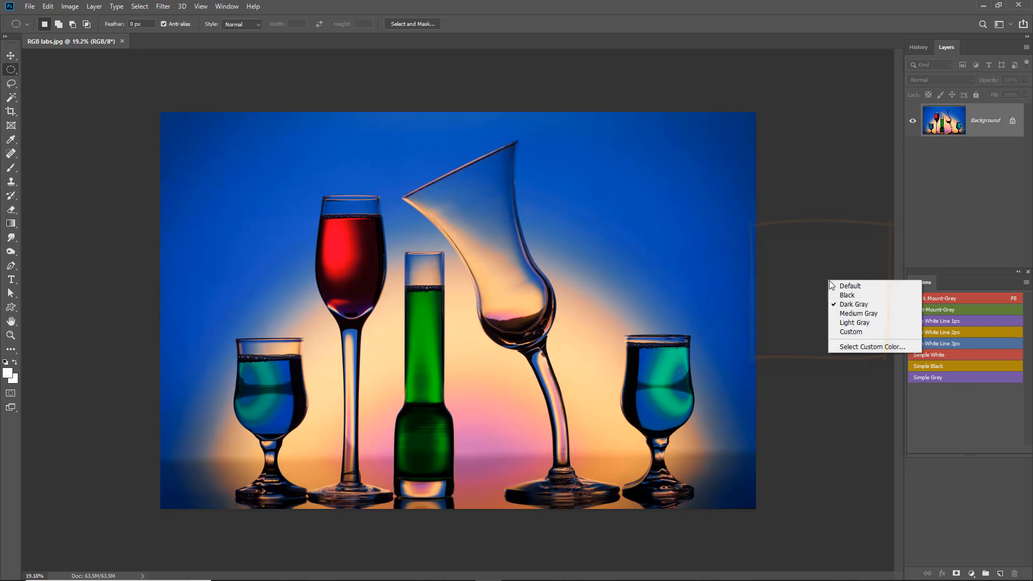
left_click(851, 299)
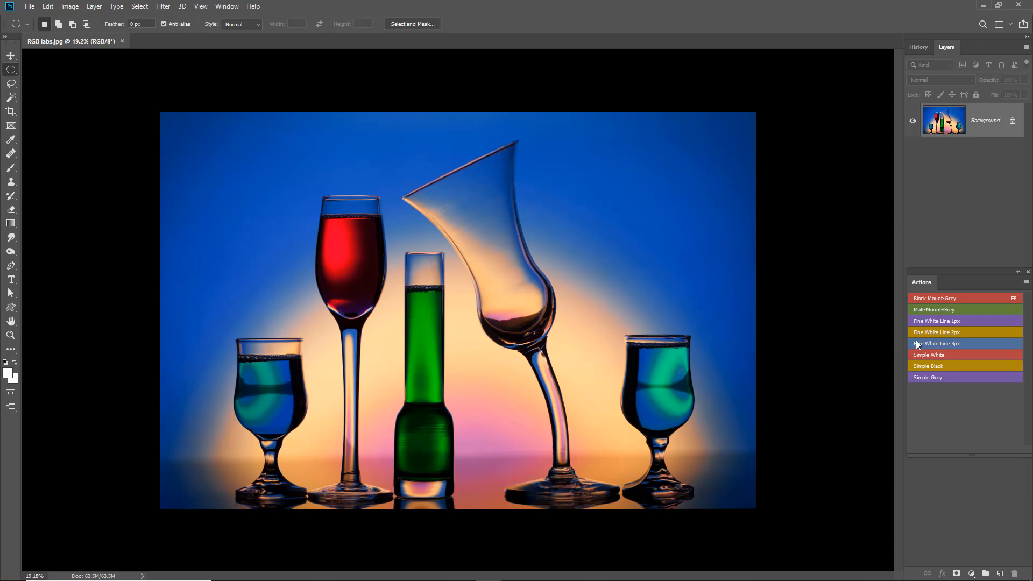
left_click(925, 320)
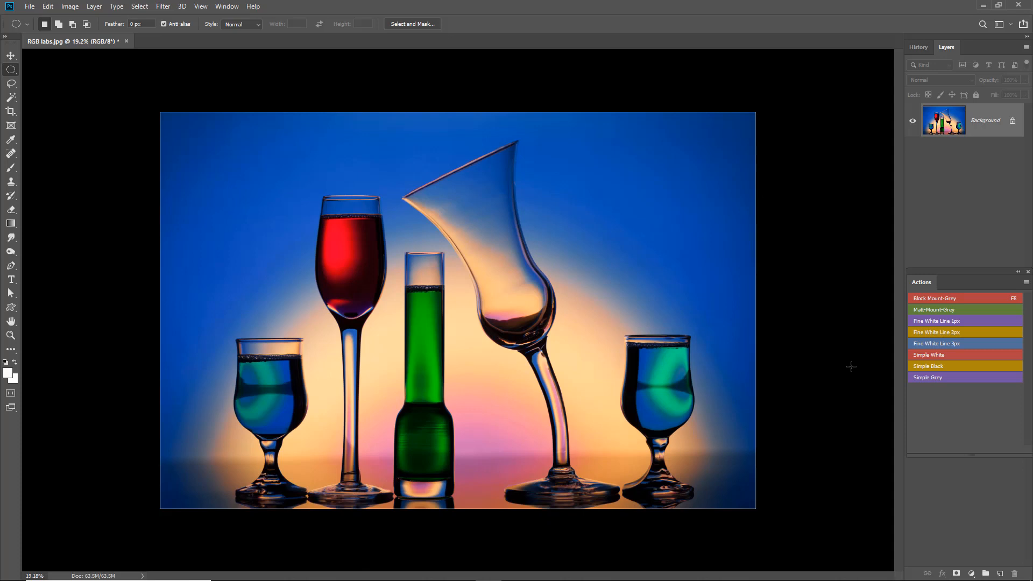
left_click(924, 333)
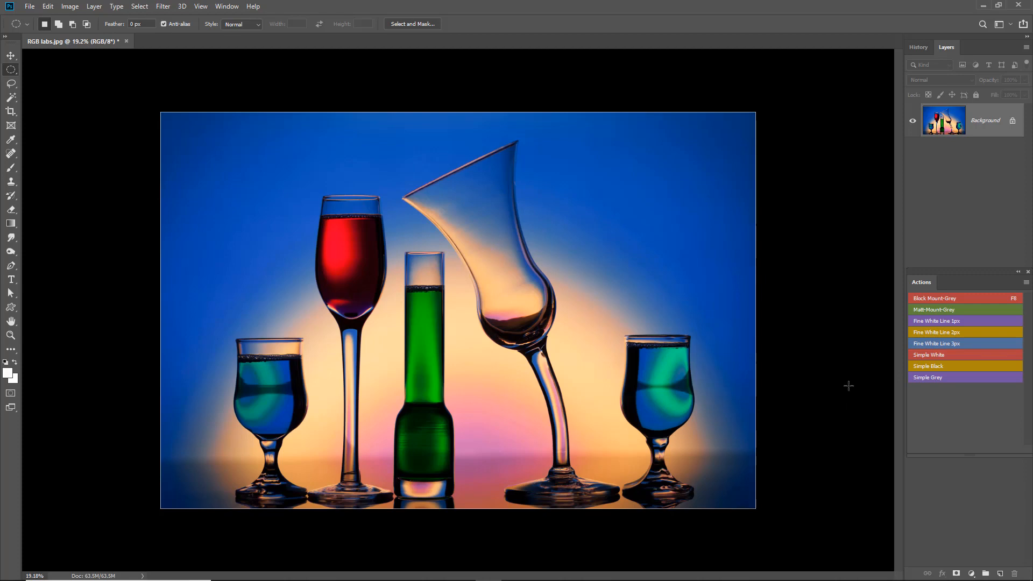
Step: Run the Fine White Line 1px, 2px and 3px actions on the tree image _MG_9561-1.jpg
key("ctrl+0")
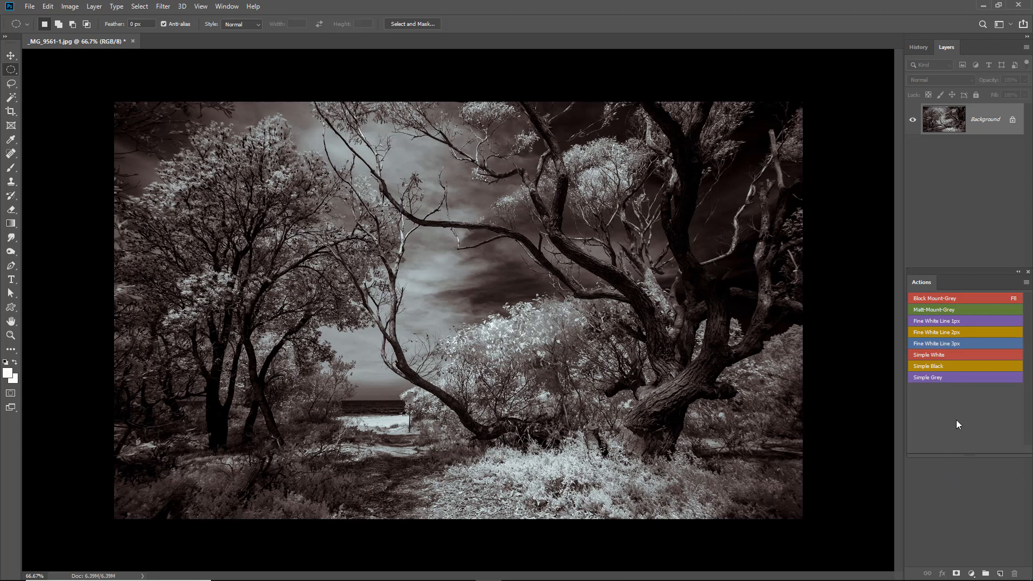
left_click(922, 321)
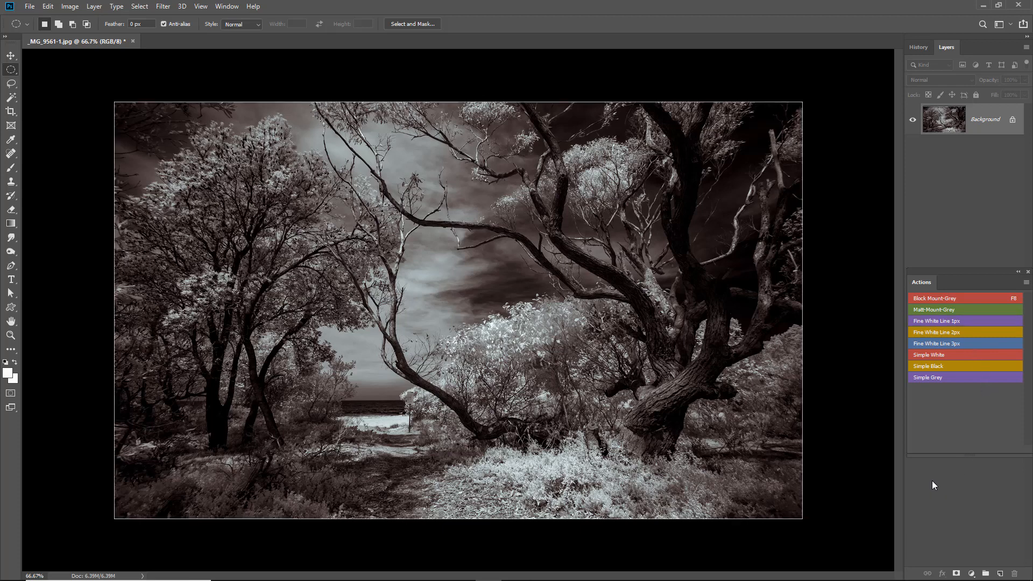
left_click(931, 332)
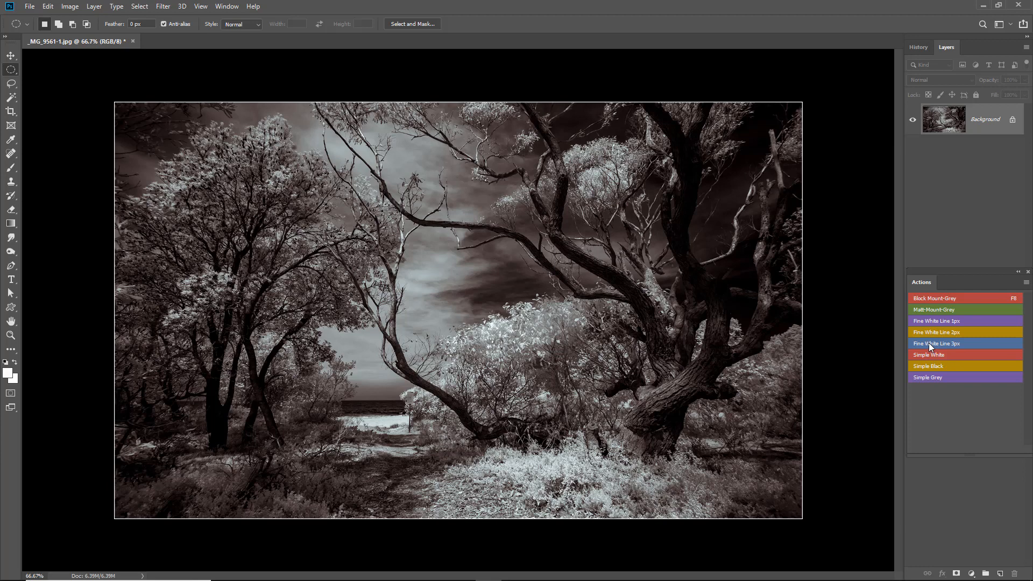
left_click(930, 344)
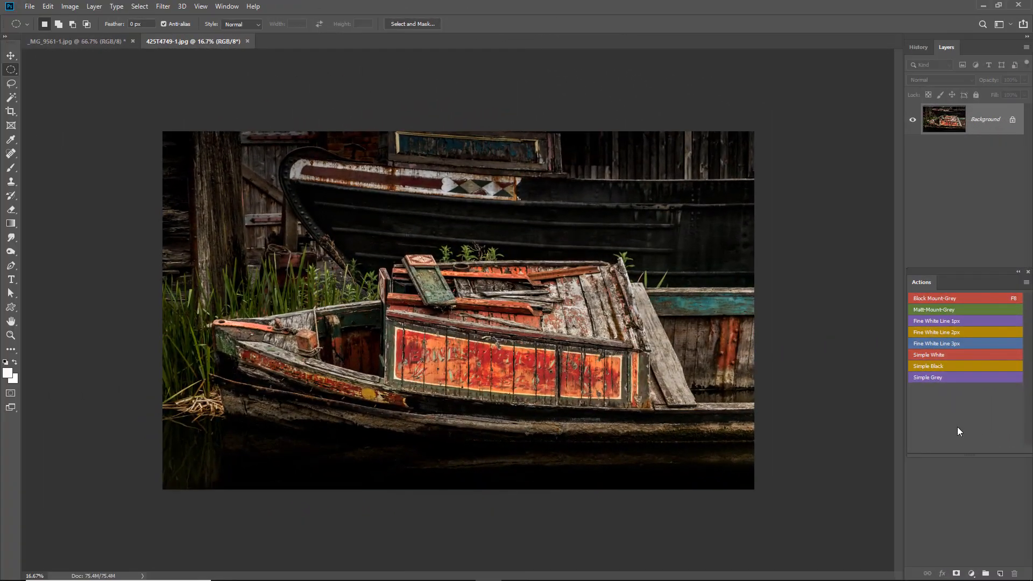
Step: Run the Matt-Mount-Grey action on the boat image, deselect its layers, and revert the image to the saved version
left_click(936, 309)
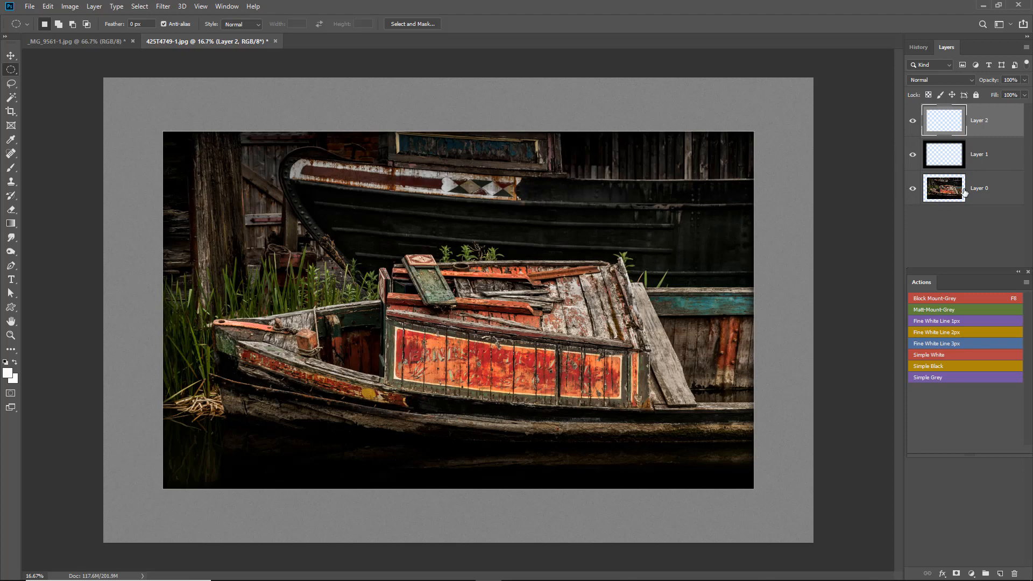
left_click(960, 235)
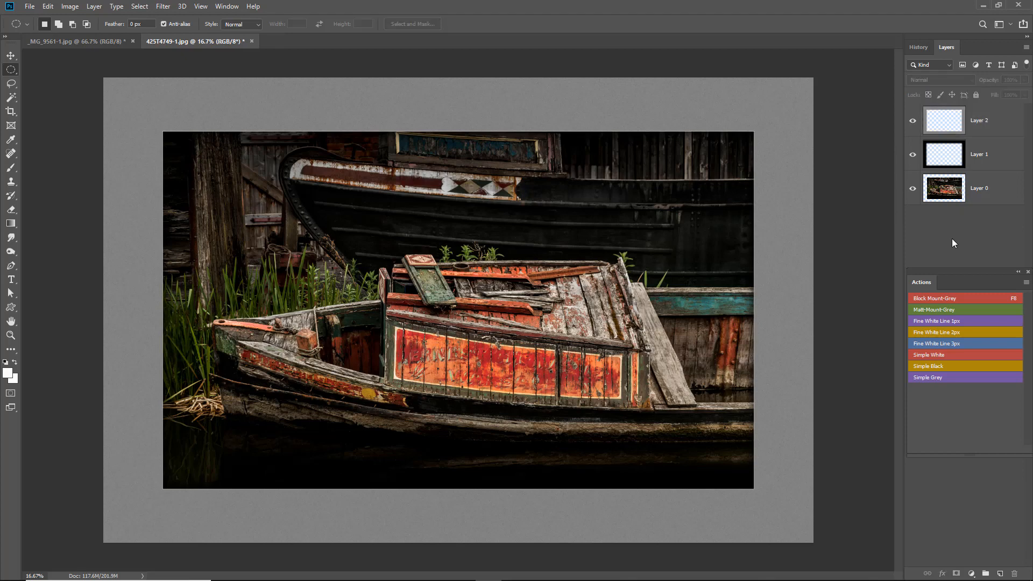
key("F12")
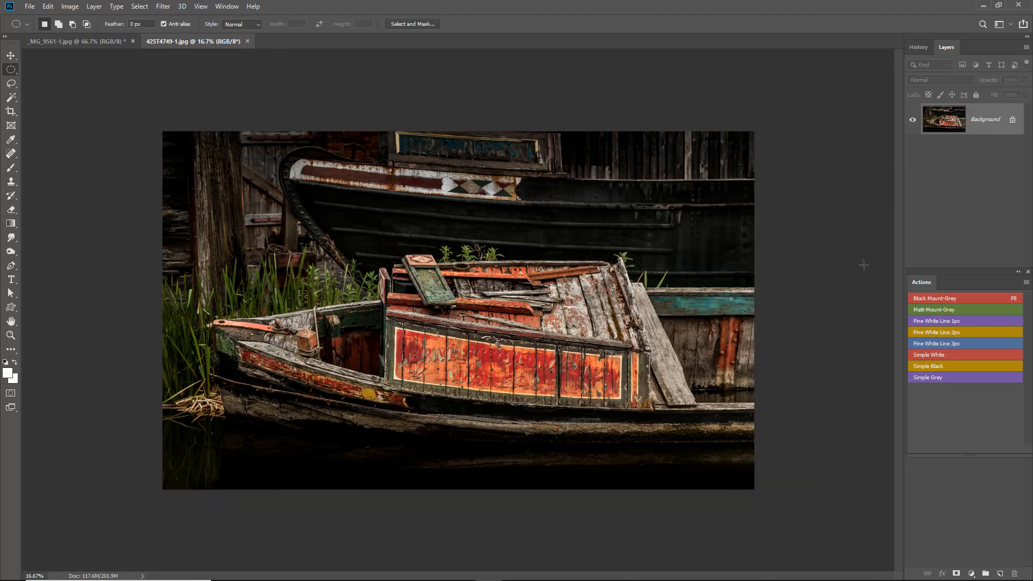
Step: Run the Simple White, Simple Black and Simple Grey actions on the boat image, reverting to the saved version between them
left_click(932, 354)
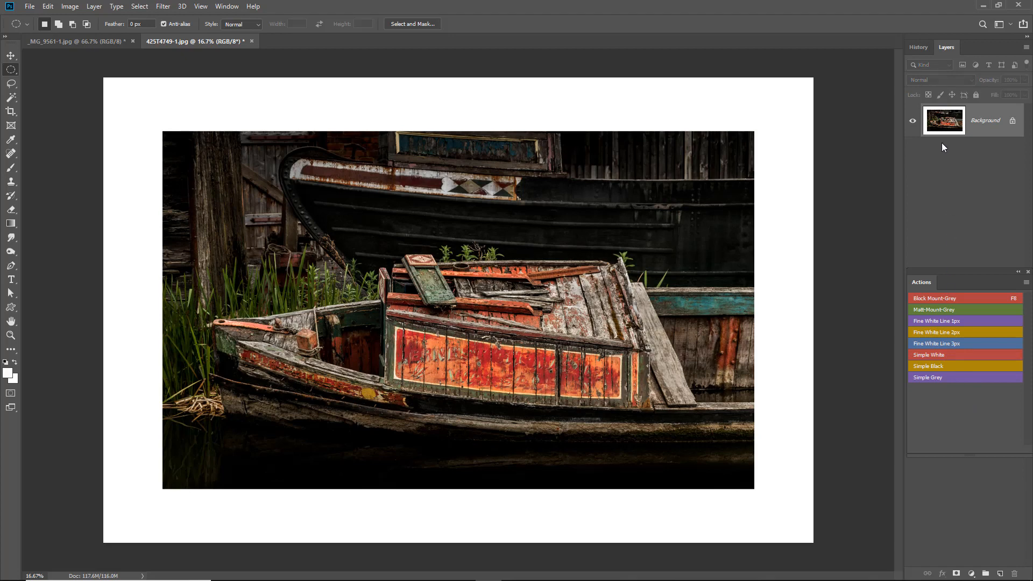
left_click(946, 380)
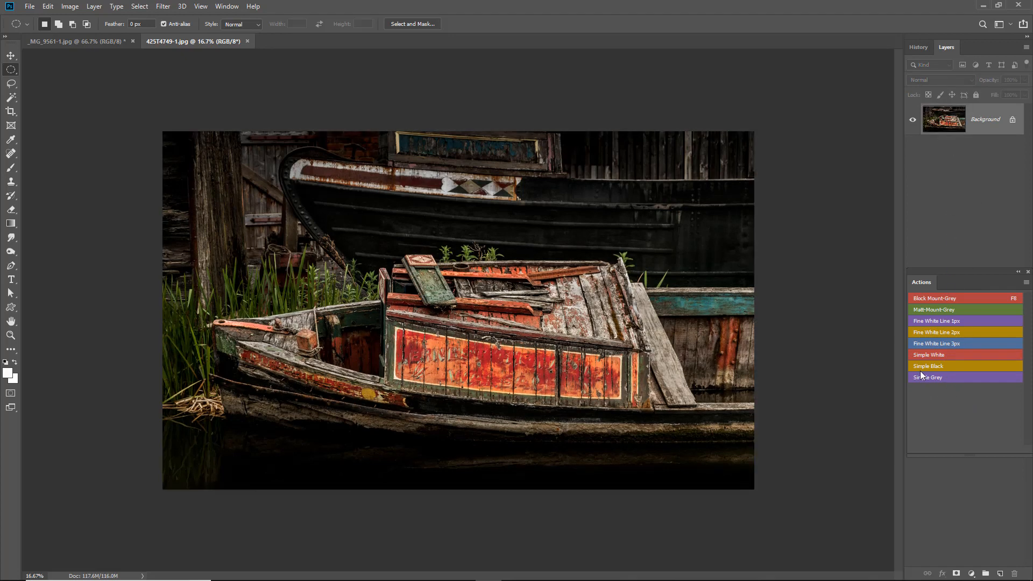
left_click(926, 365)
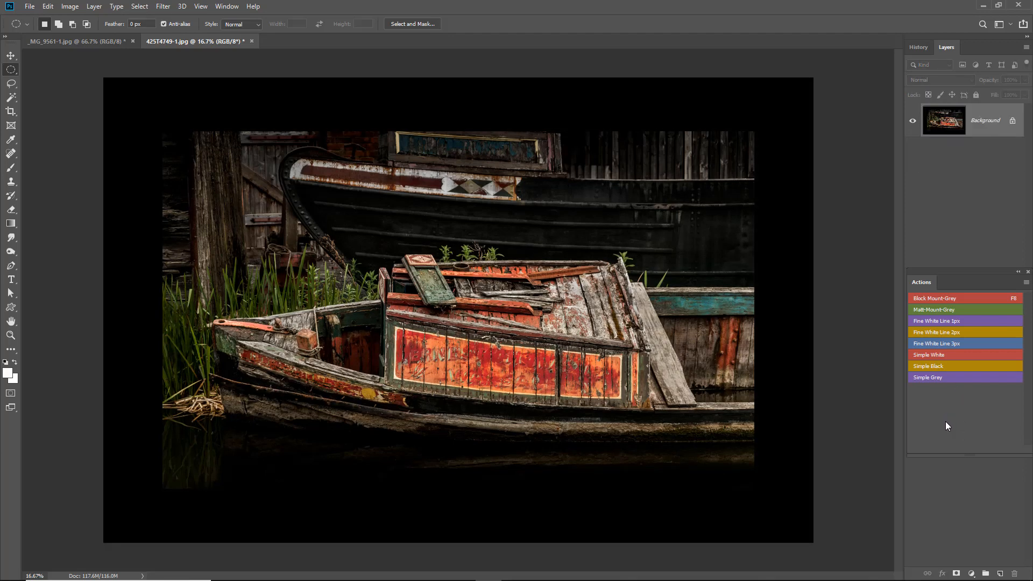
key("F12")
left_click(923, 377)
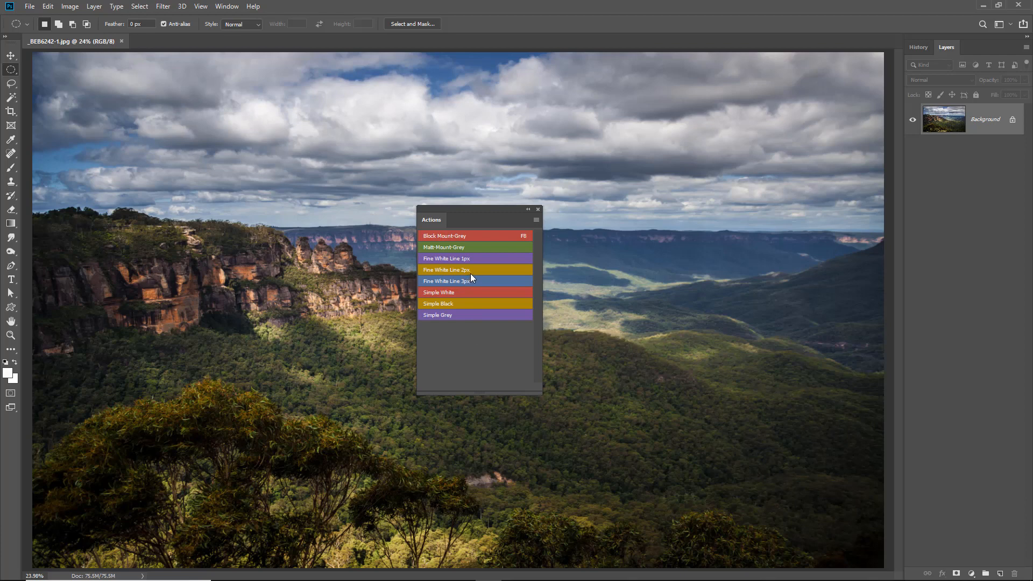
Step: Turn off Button Mode in the Actions panel and clear all its actions, confirming the deletion
left_click(536, 220)
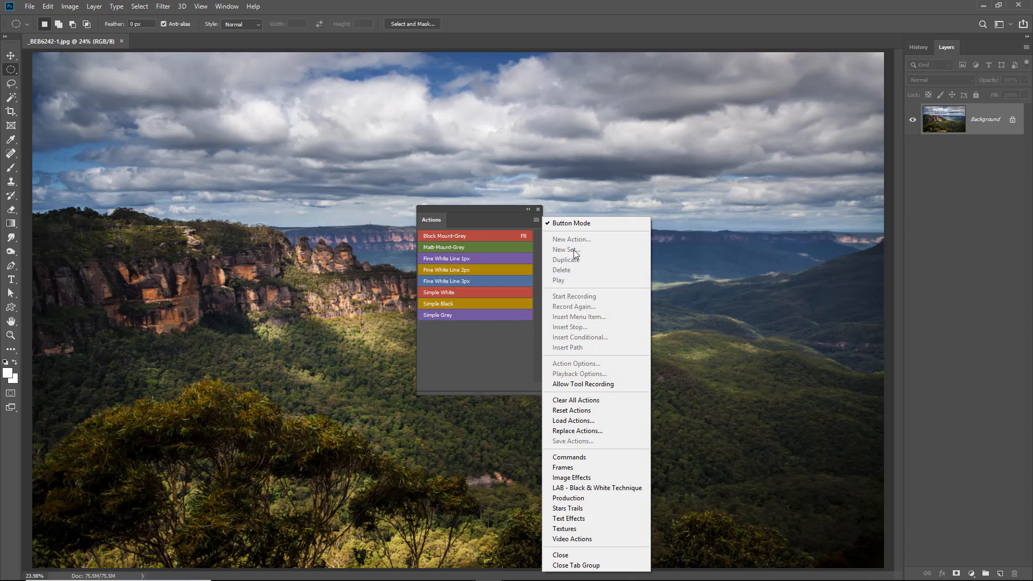
left_click(556, 225)
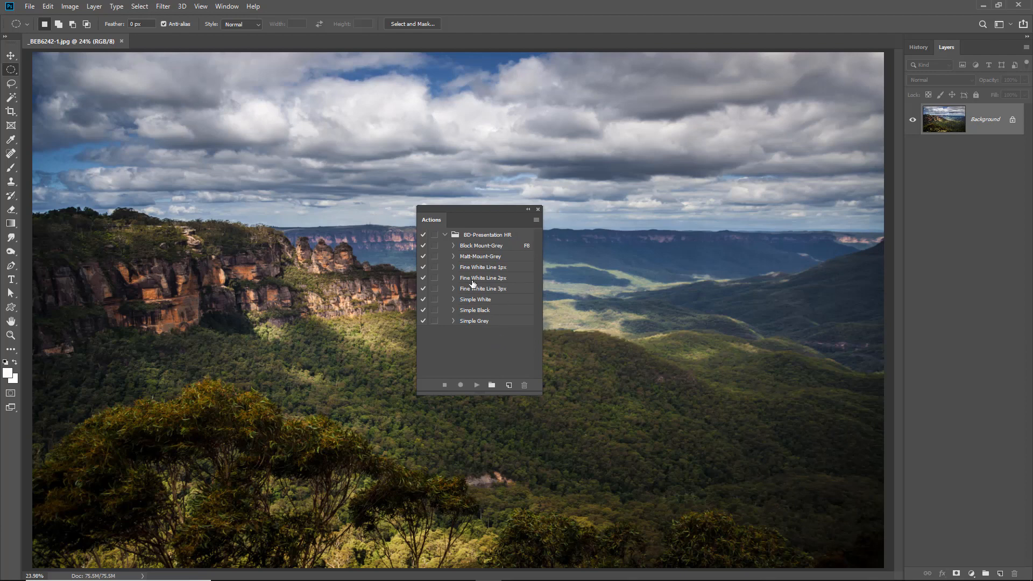
left_click(536, 221)
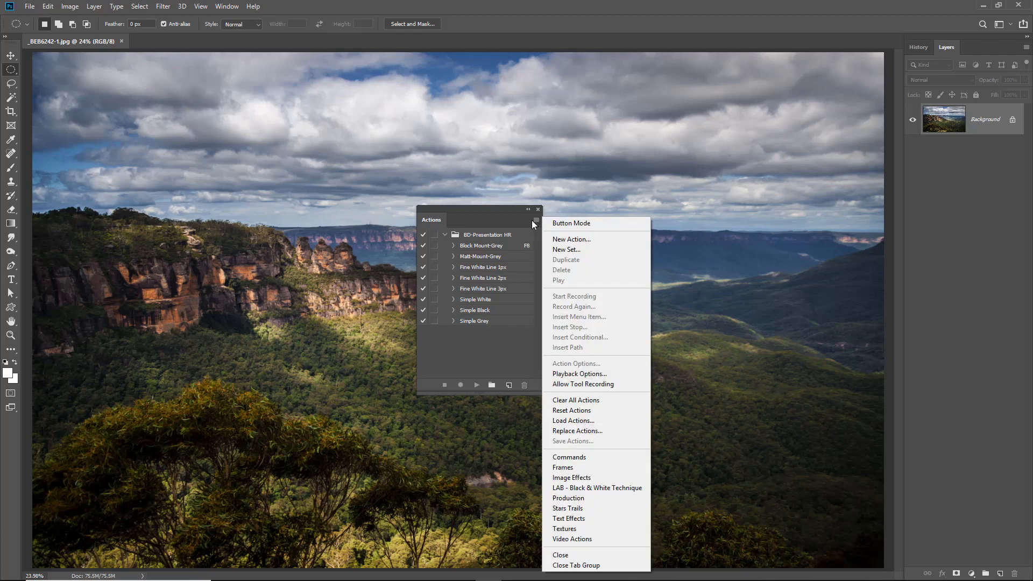
left_click(572, 402)
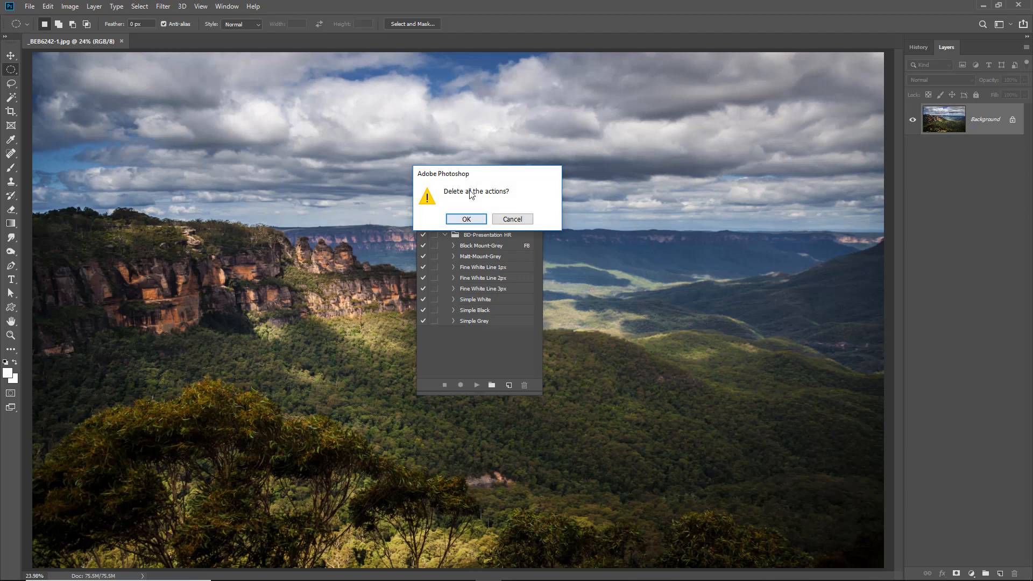
left_click(465, 220)
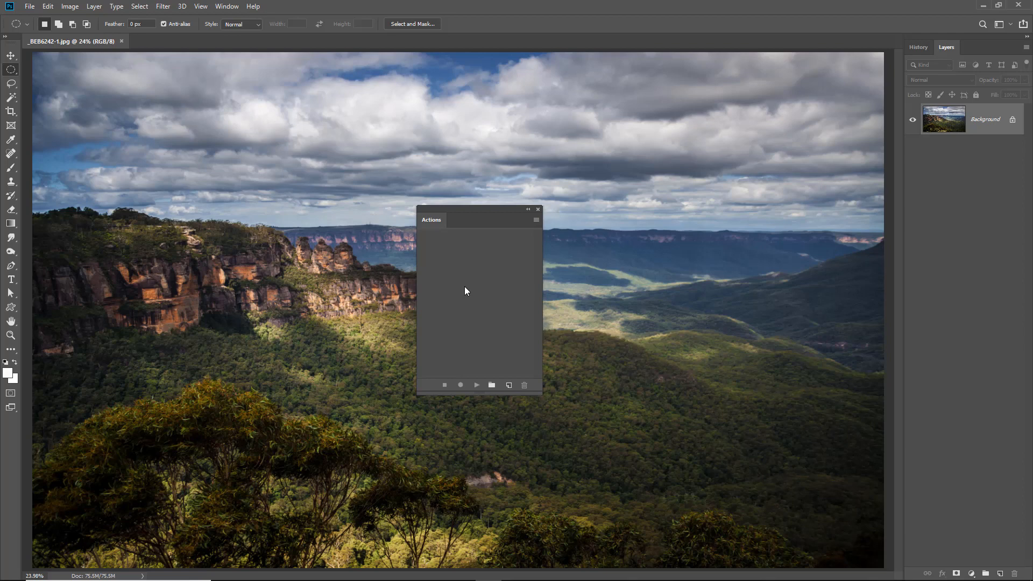
Step: Create a new action set named "Presentation BD"
left_click(537, 220)
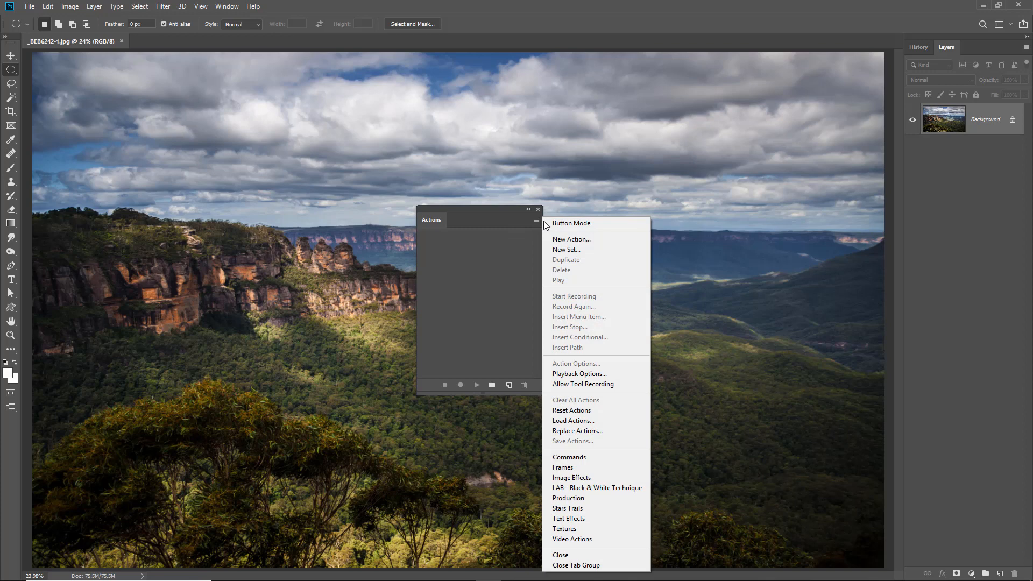
left_click(563, 252)
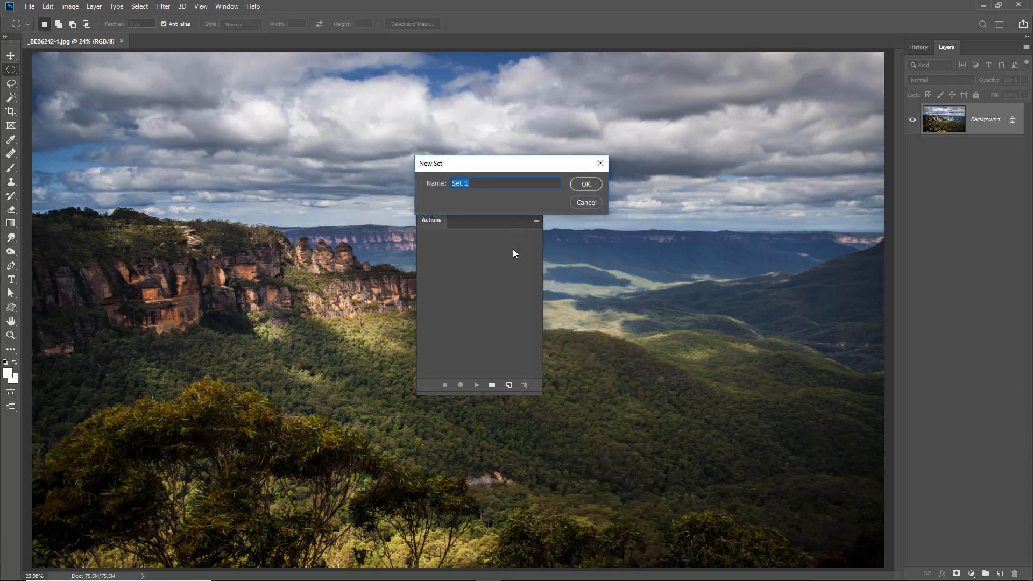
type("Presentation BD")
left_click(585, 184)
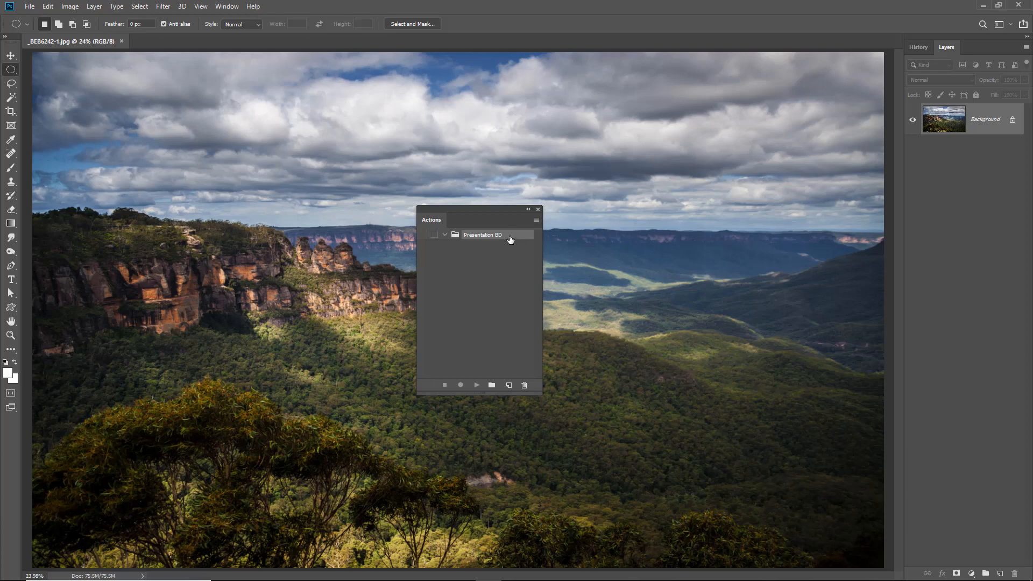
Step: Start recording a new action named "Mat 50% Grey" in the Presentation BD set, with function key F10 and a colour assigned
left_click(535, 221)
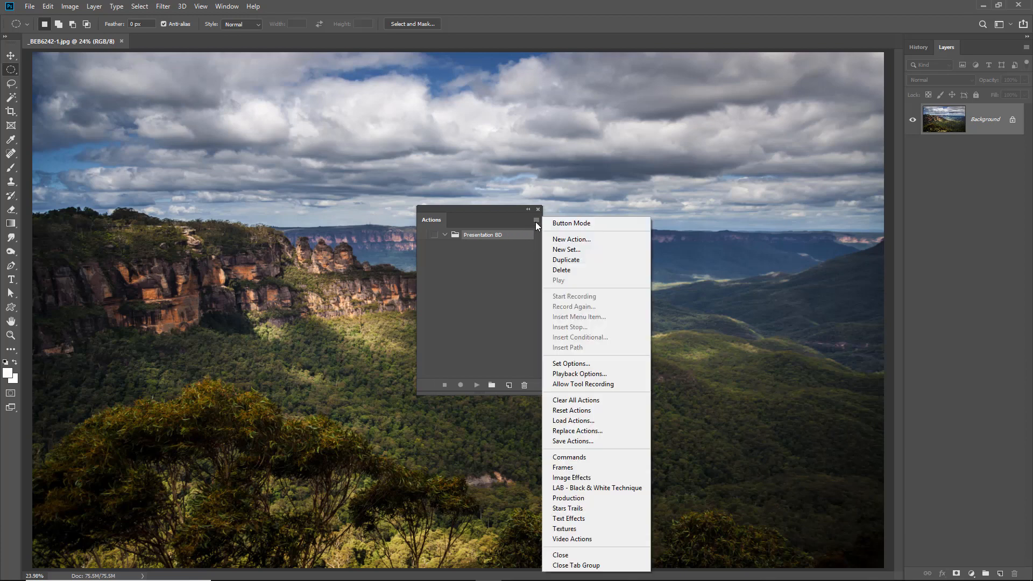
left_click(569, 239)
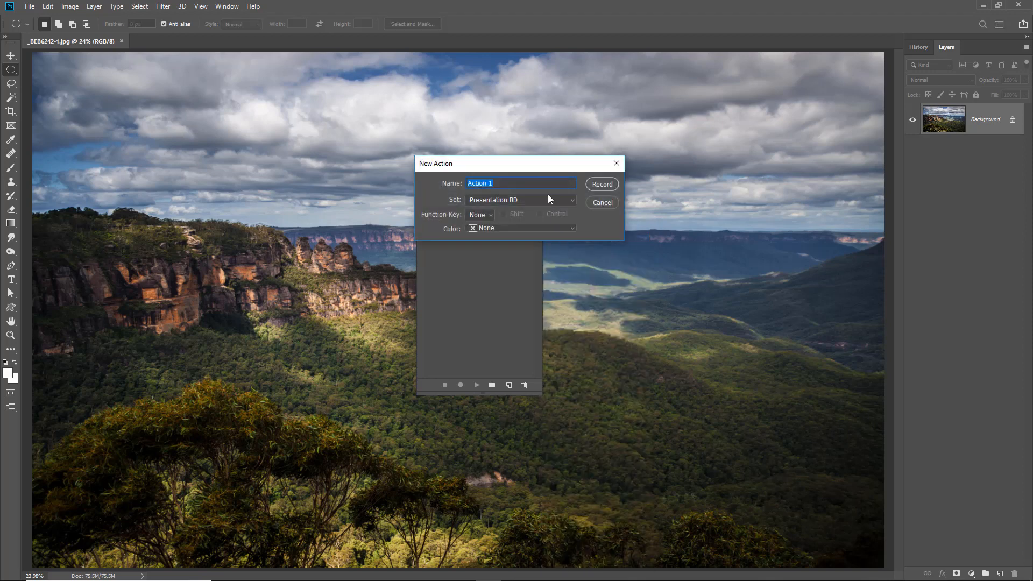
left_click_drag(544, 171, 510, 258)
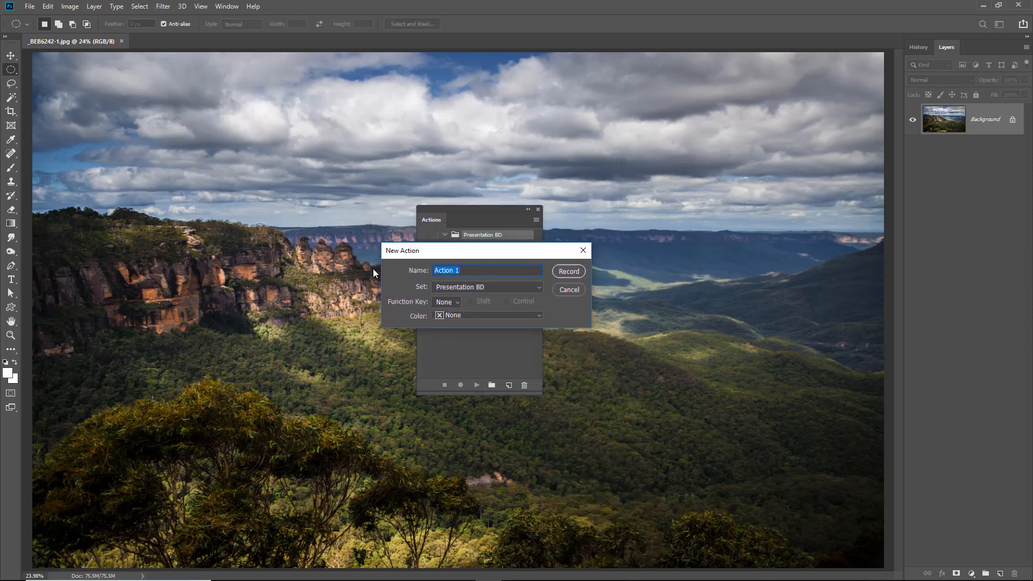
type("Mat 50% Grey")
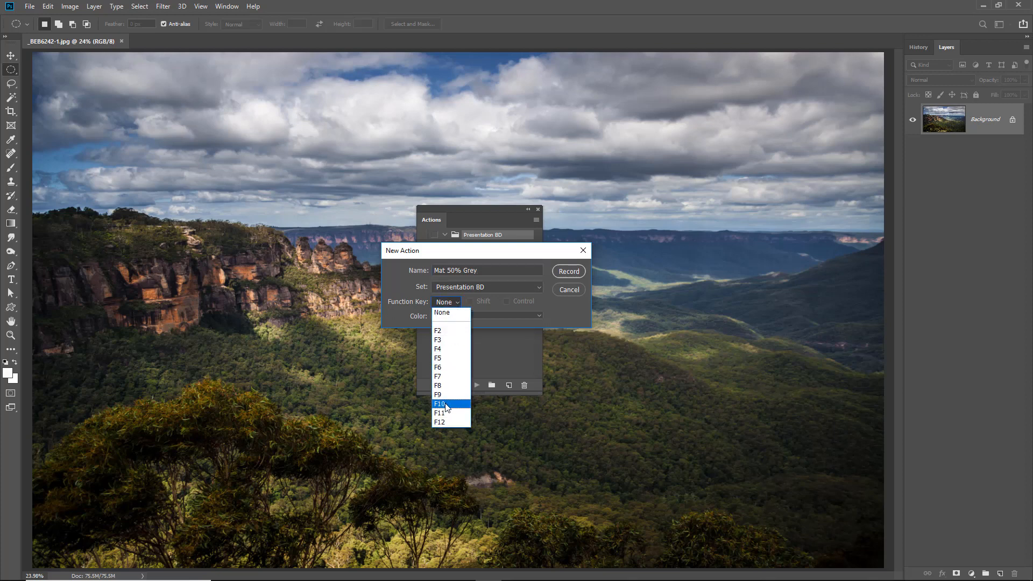
left_click(453, 406)
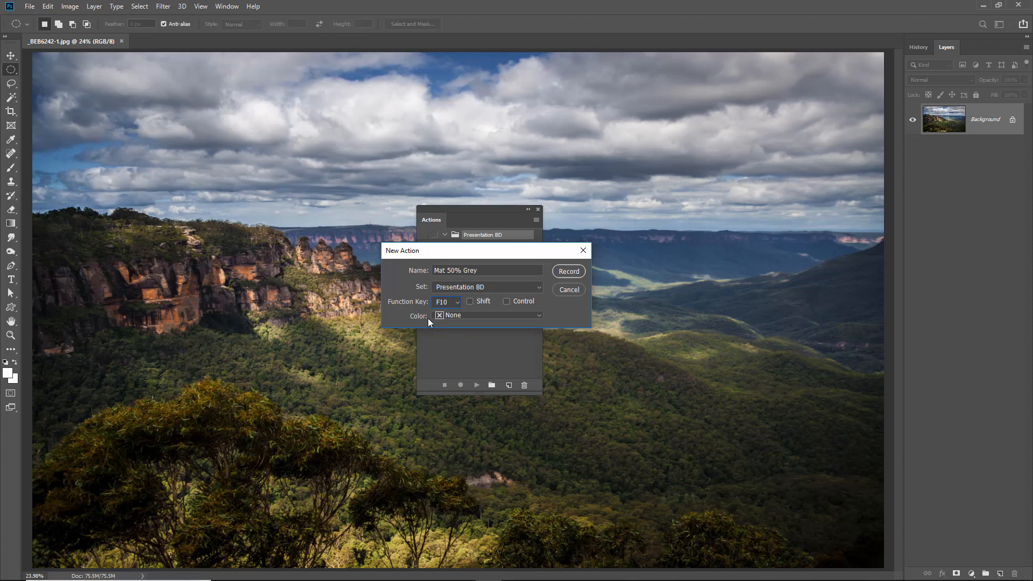
left_click(539, 315)
left_click(517, 340)
left_click(563, 270)
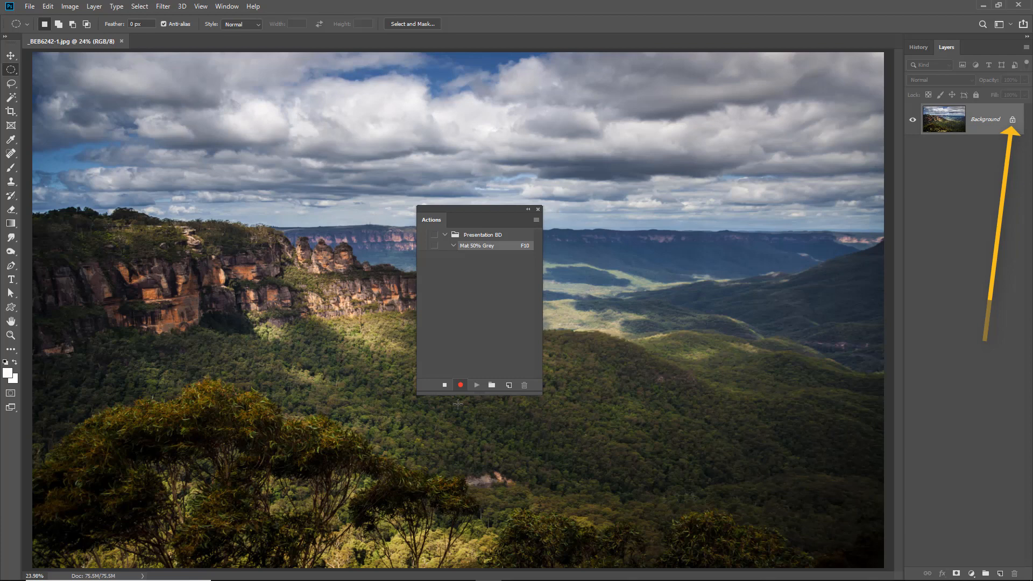
Step: Unlock the Background layer and enlarge the canvas relatively by 20 percent in width and 30 percent in height
left_click(1014, 118)
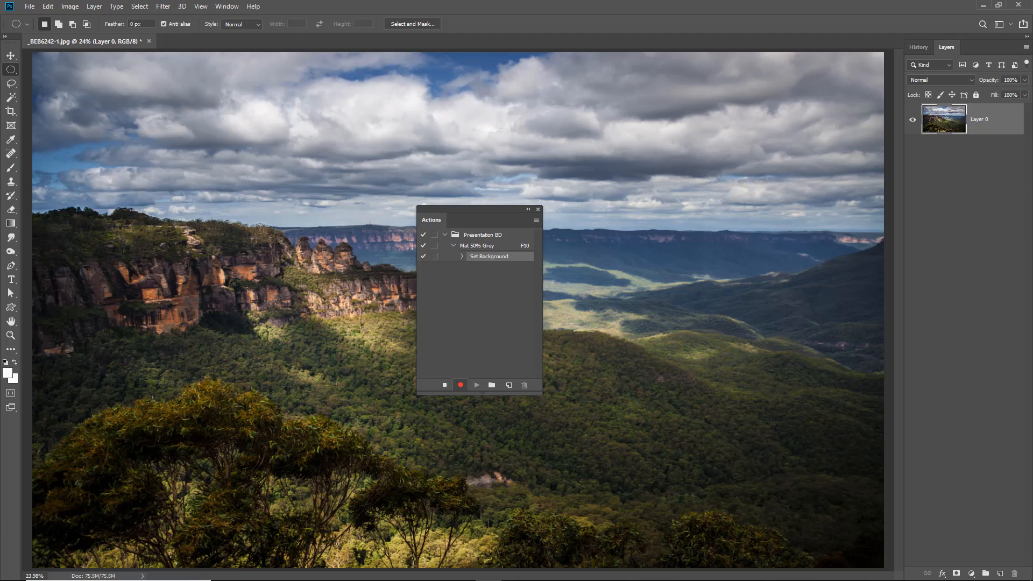
left_click(70, 7)
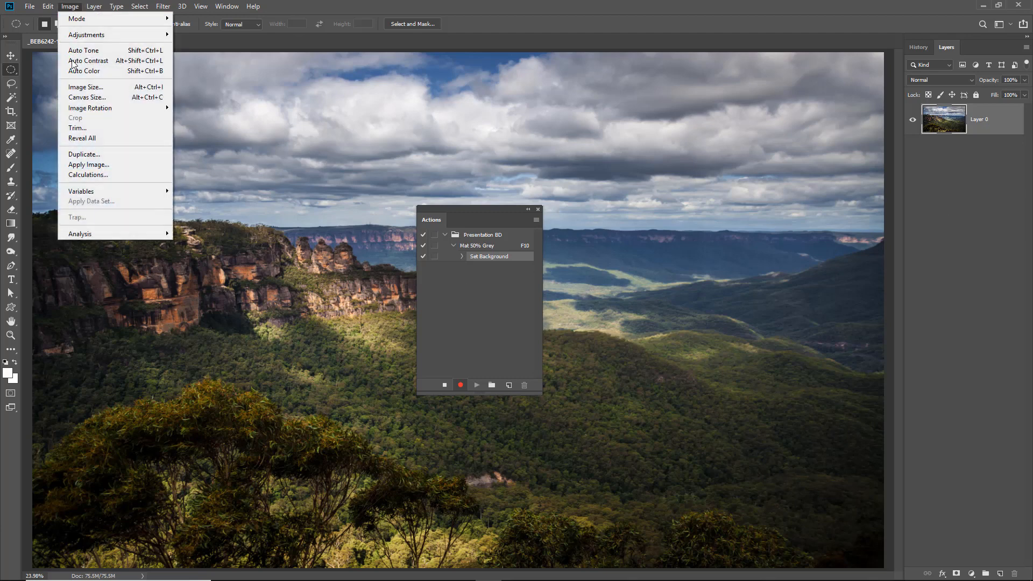
left_click(87, 97)
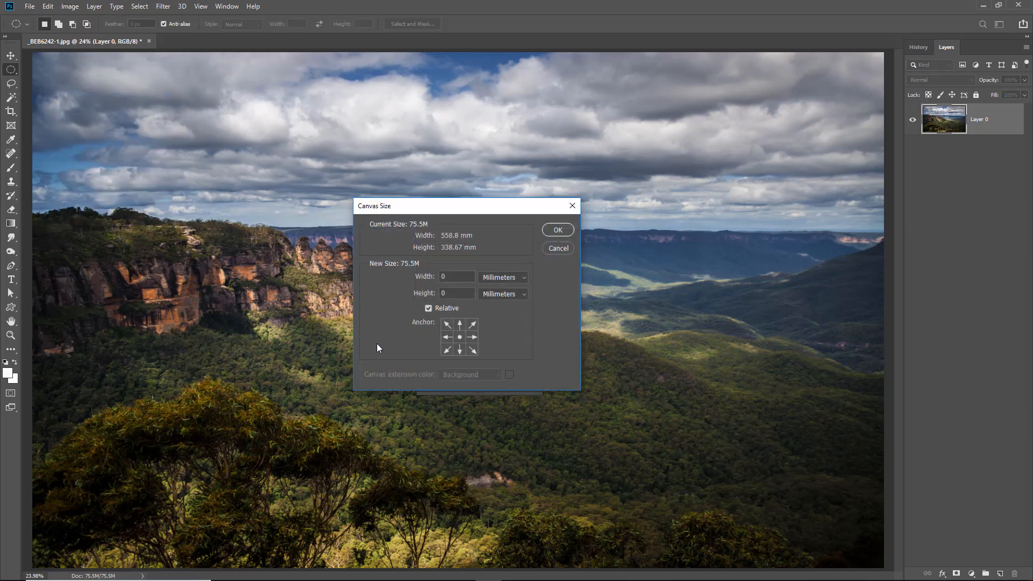
left_click(523, 278)
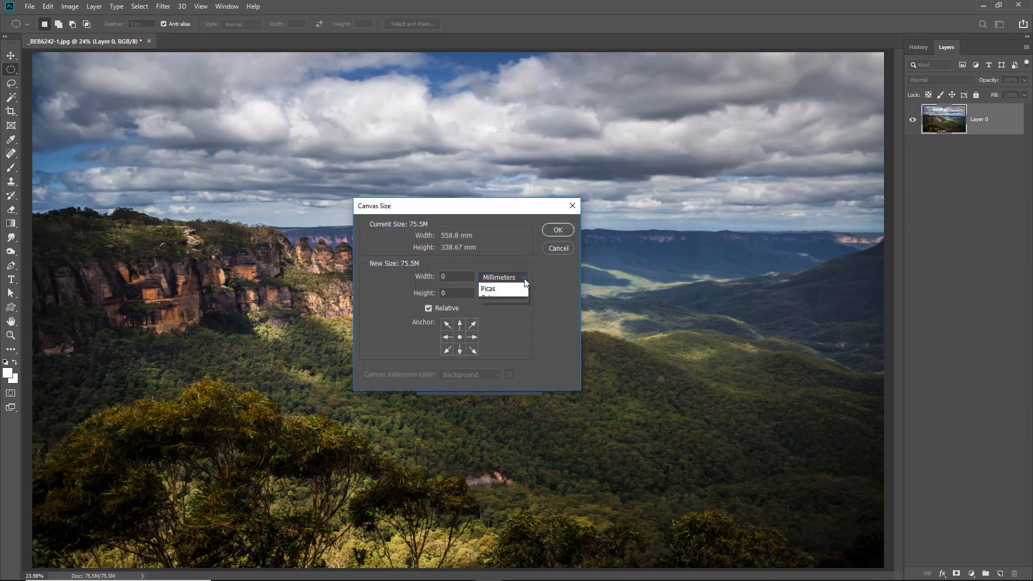
left_click(497, 278)
left_click(461, 278)
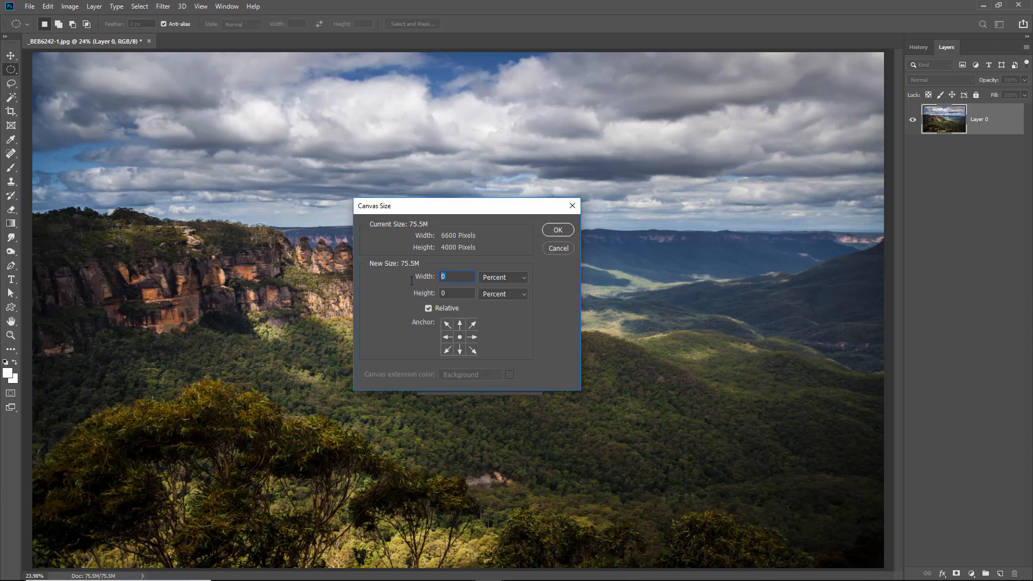
type("20")
left_click(442, 294)
type("30")
left_click(557, 230)
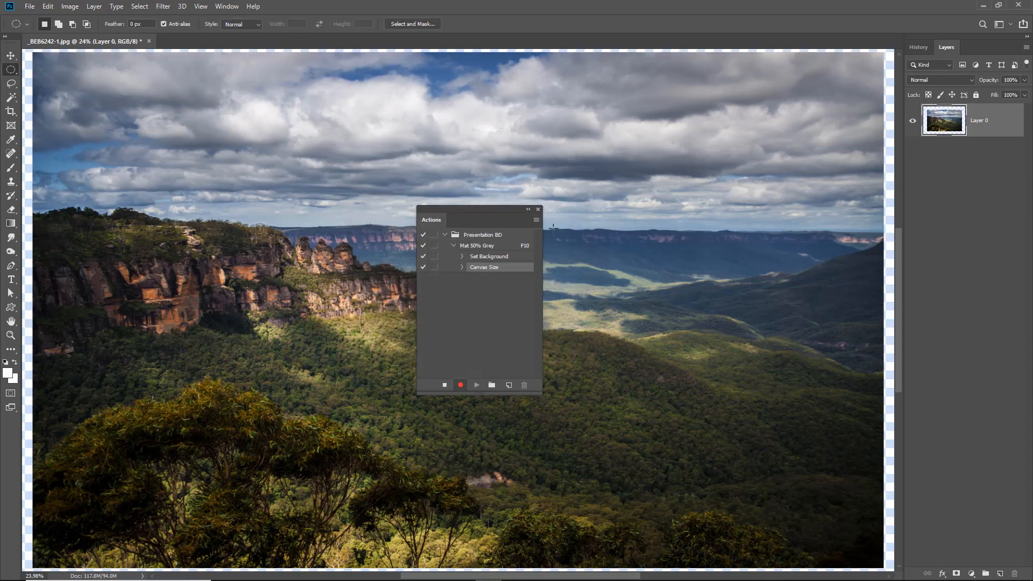
key("ctrl+0")
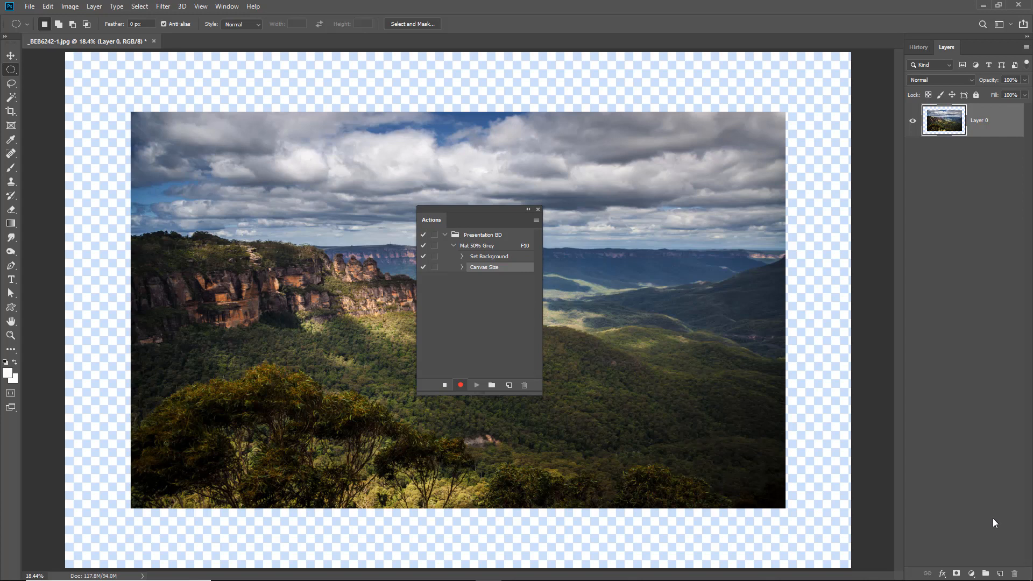
Step: Add two empty layers above the photo, and select the transparent border on Layer 0 with the Magic Wand
left_click(1000, 574)
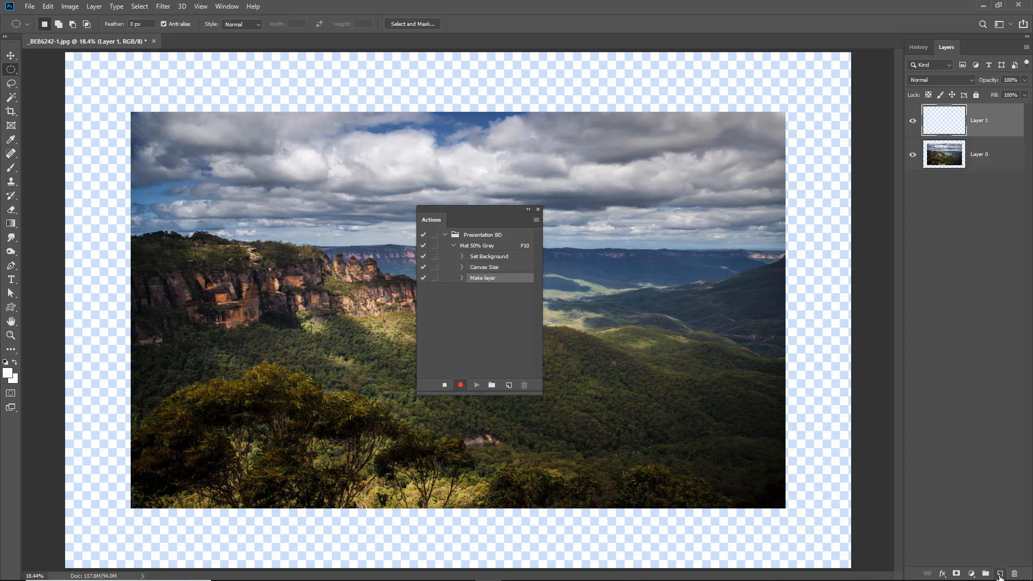
left_click(1000, 573)
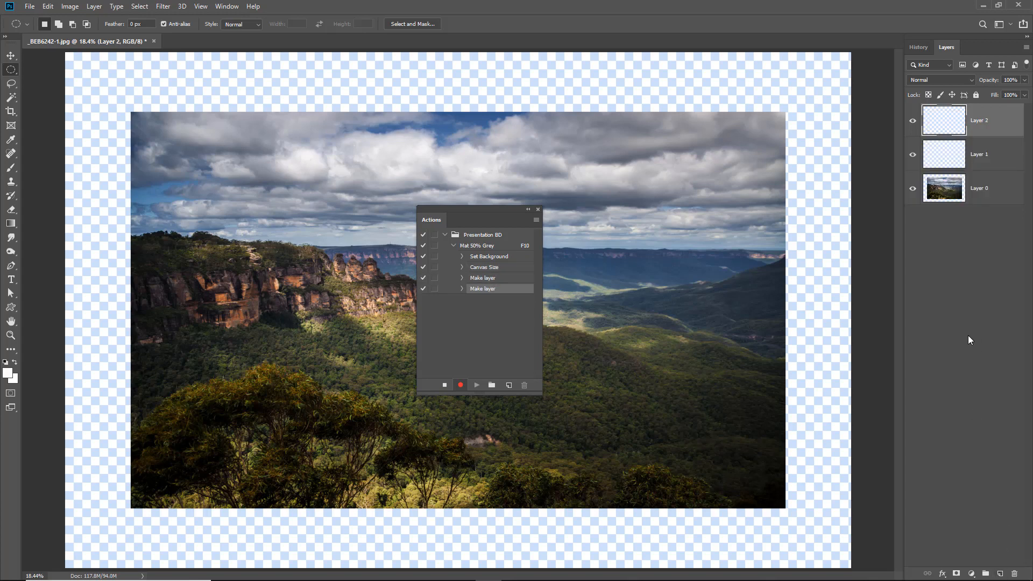
left_click(946, 192)
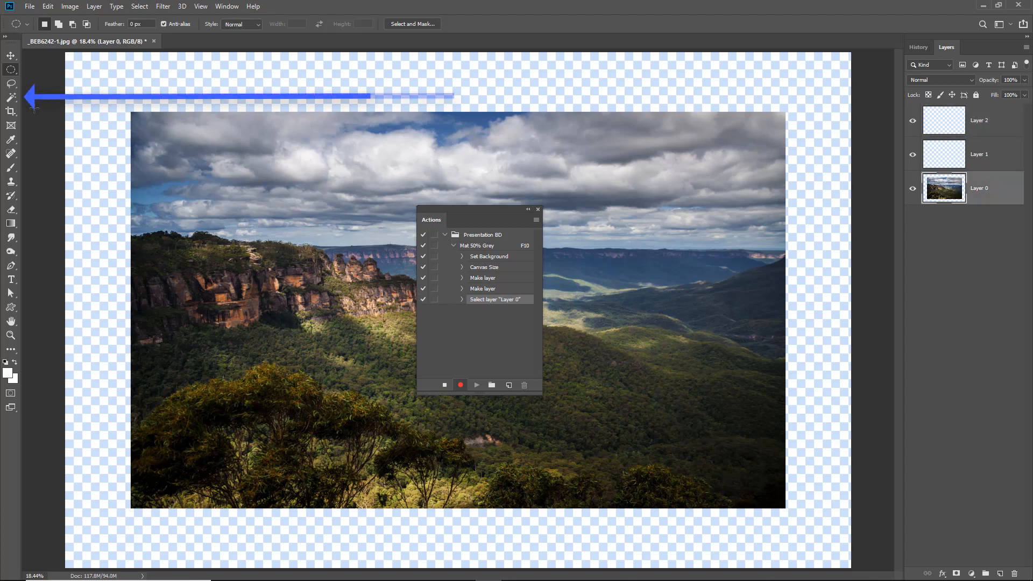
key("w")
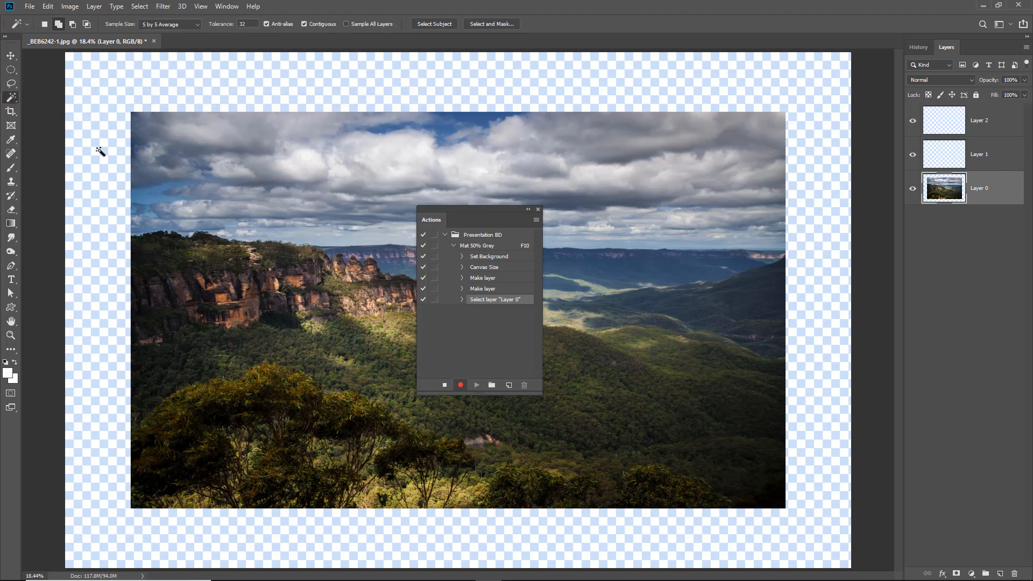
left_click(101, 155)
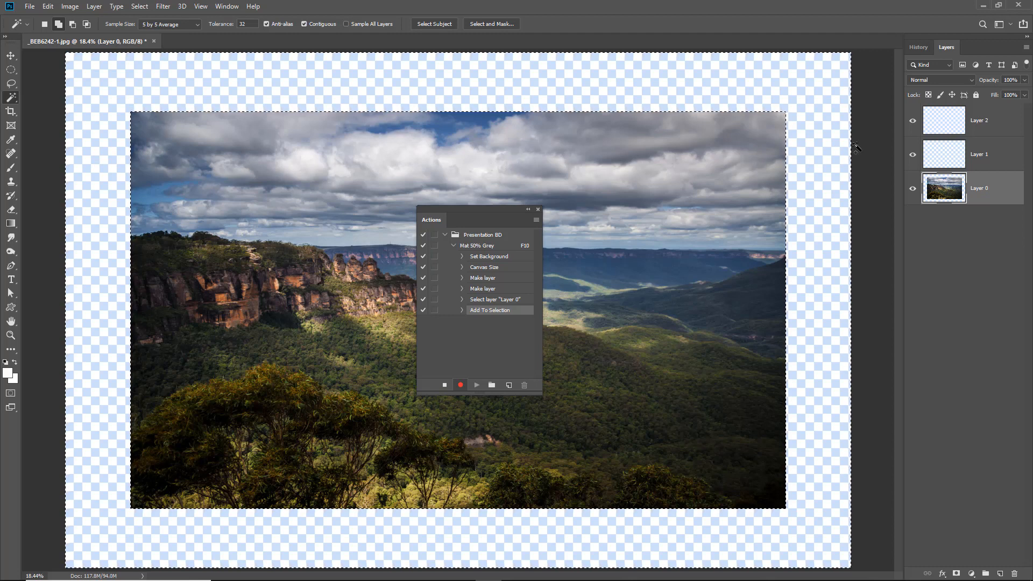
Step: Fill the selected border area on Layer 1 with Black at 100% opacity in Normal mode
left_click(979, 157)
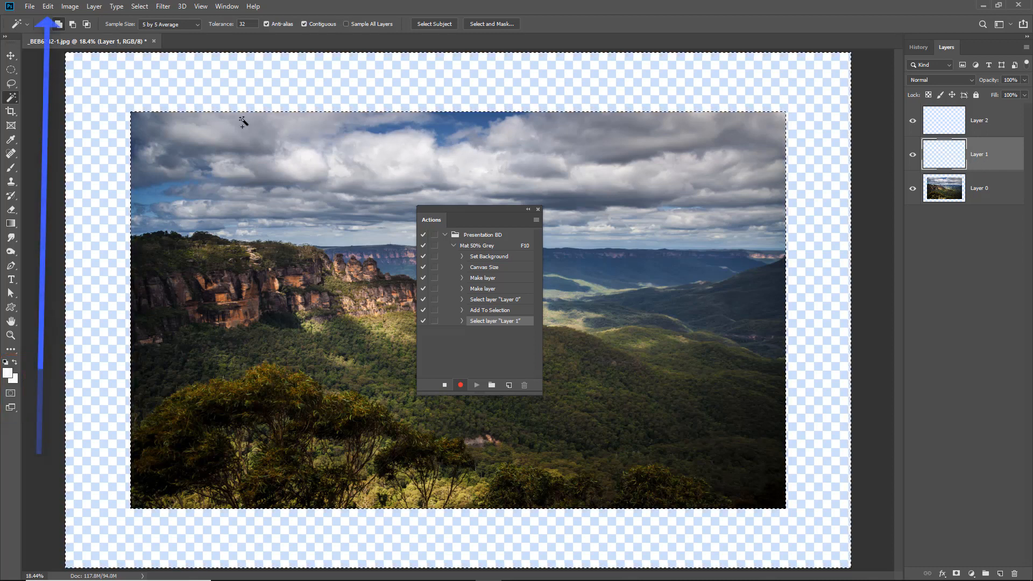
left_click(47, 7)
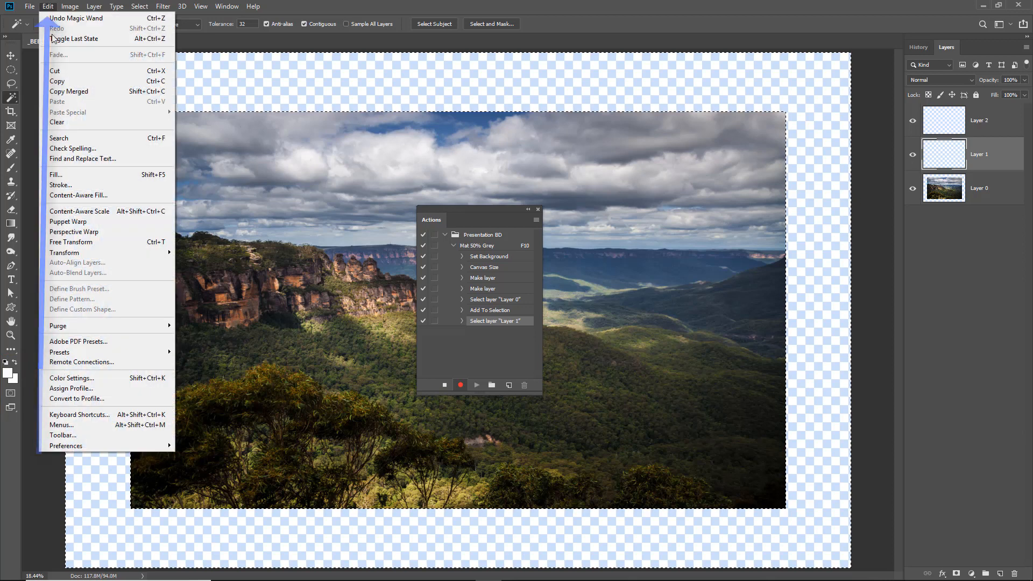
left_click(56, 178)
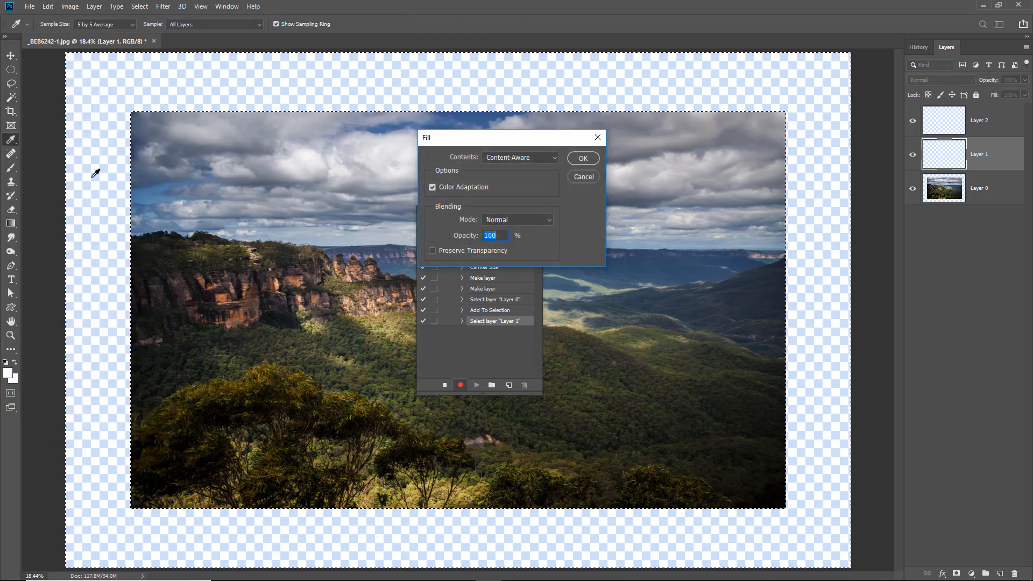
left_click(554, 158)
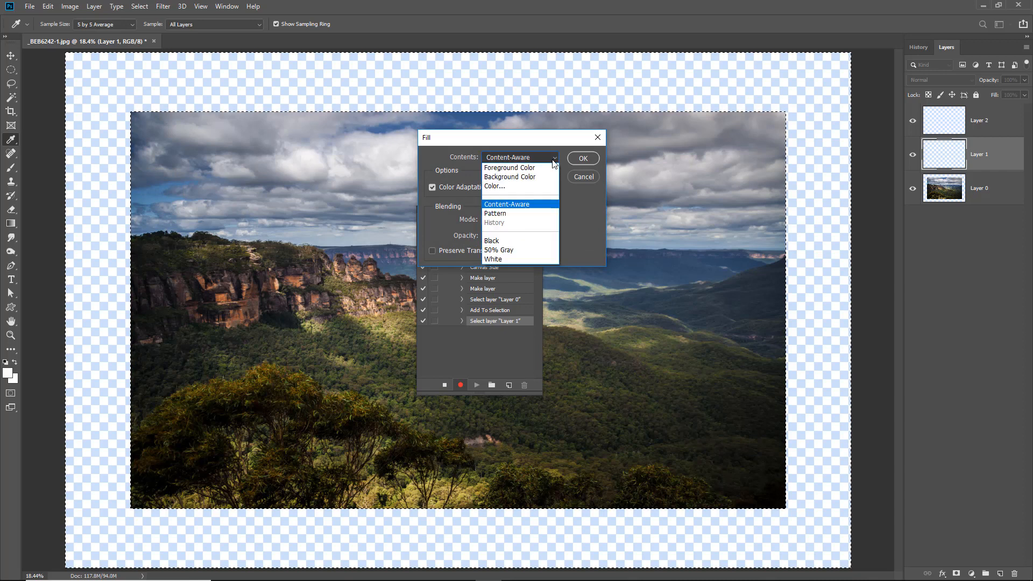
left_click(521, 243)
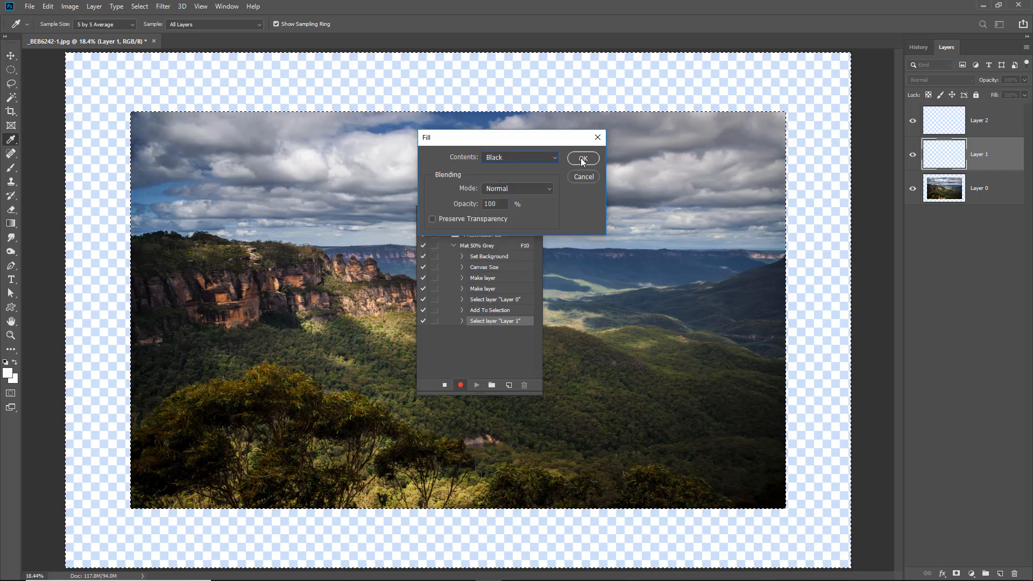
left_click(580, 157)
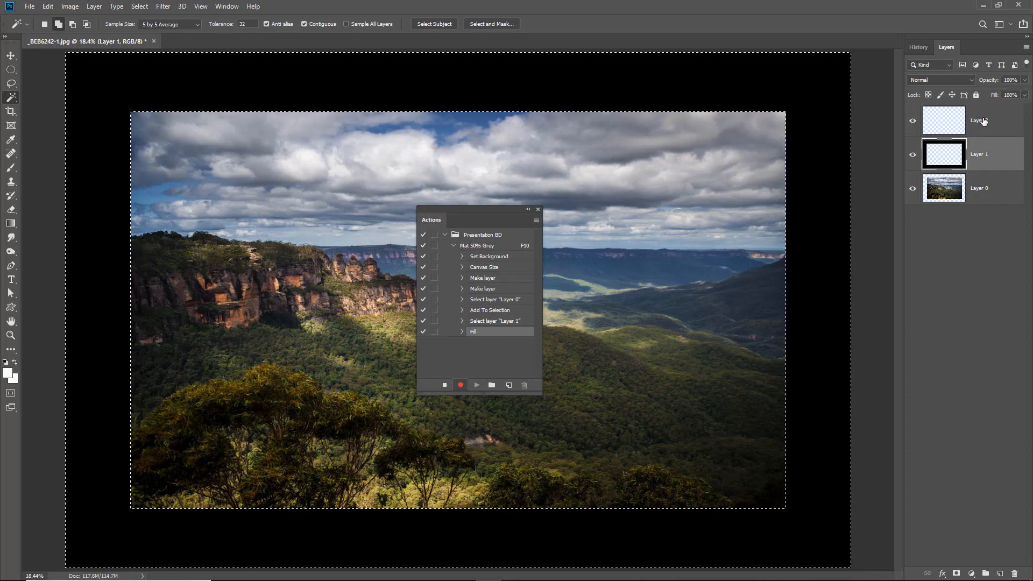
Step: Fill the selected border area on Layer 2 with 50% Gray and deselect it
left_click(983, 121)
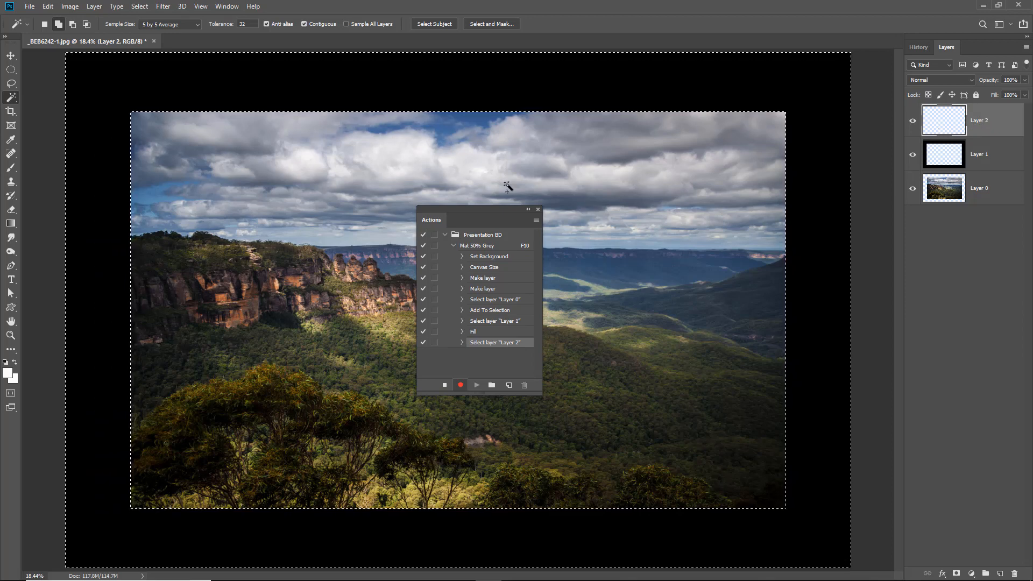
left_click(48, 8)
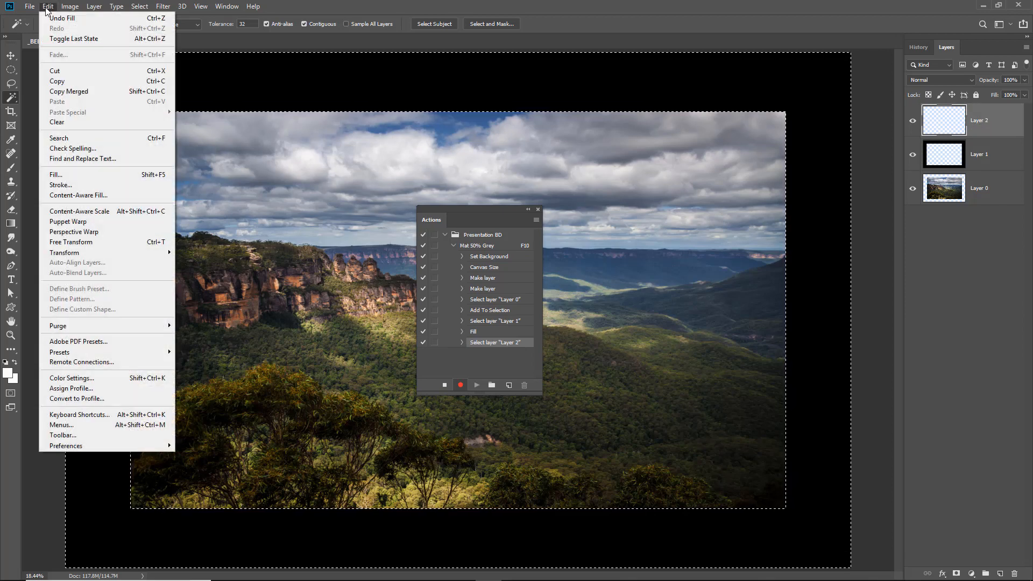
left_click(55, 175)
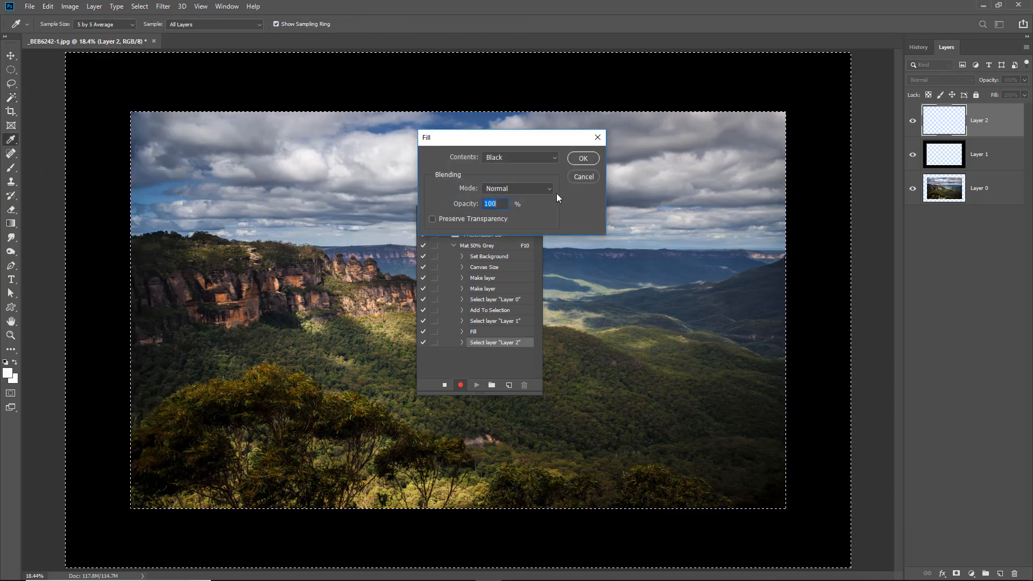
left_click(554, 158)
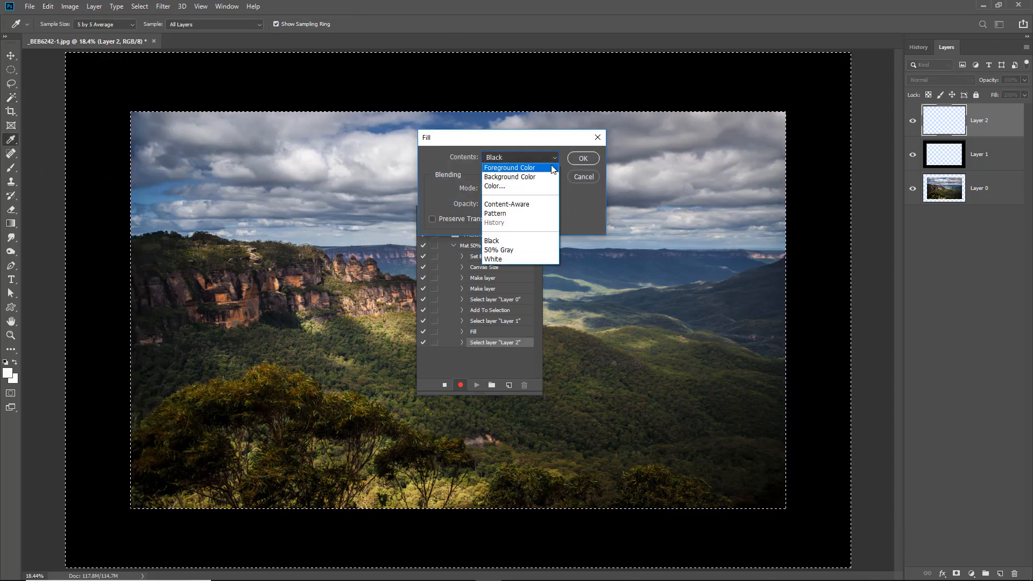
left_click(511, 250)
left_click(583, 159)
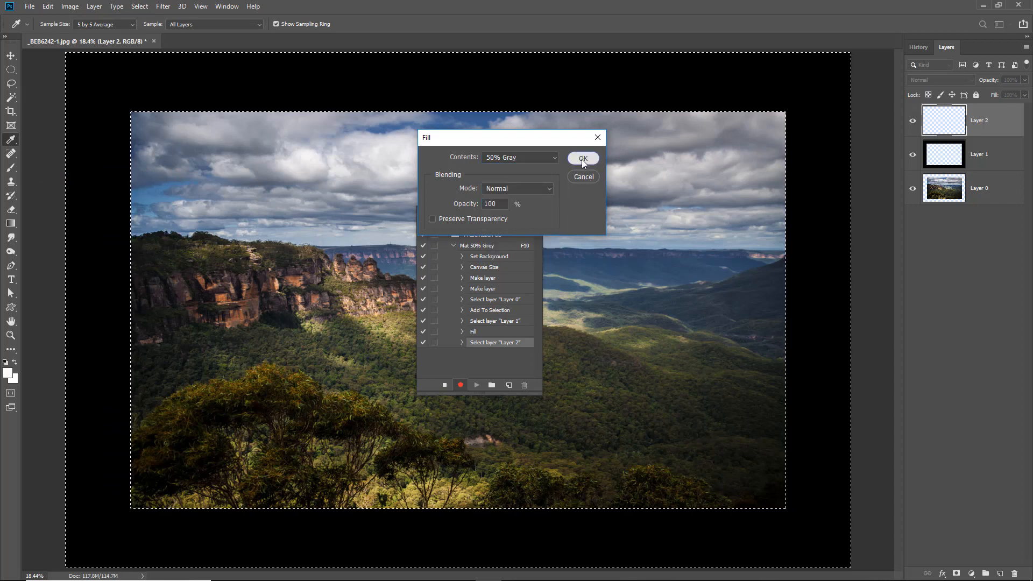
key("w")
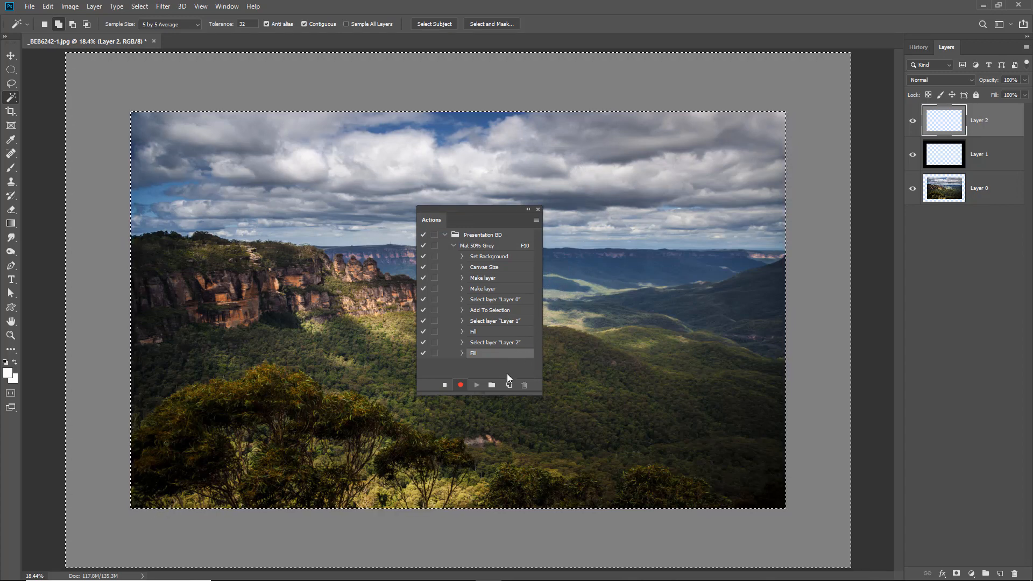
left_click(138, 7)
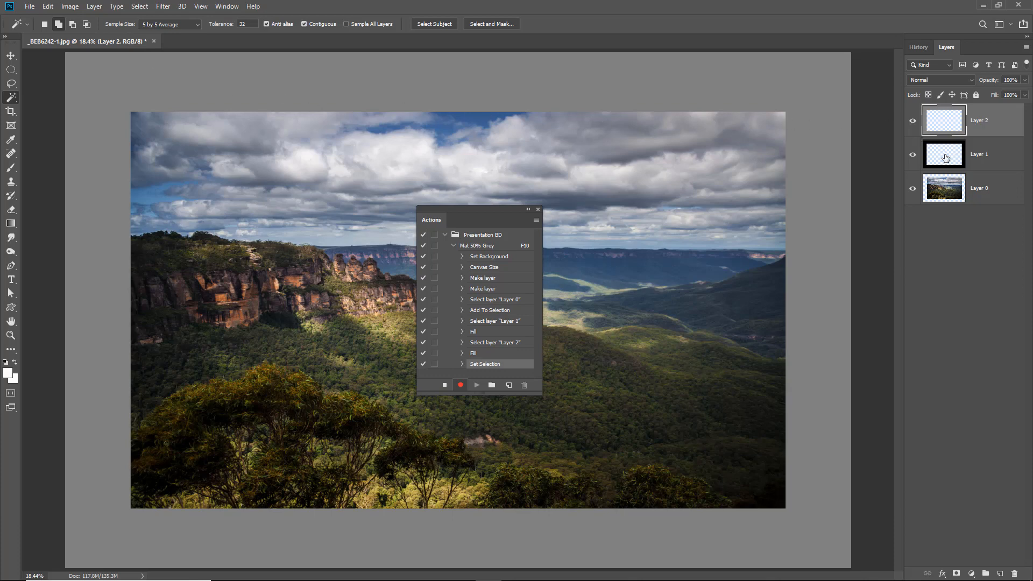
Step: Apply a Gaussian Blur with a 55.3-pixel radius to Layer 1 and stop recording the action
left_click(978, 157)
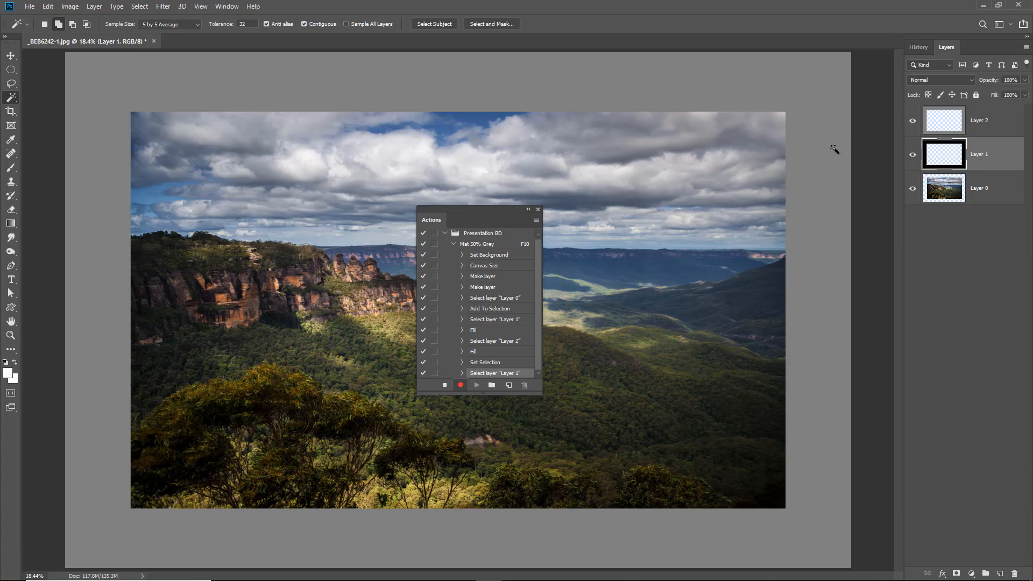
left_click(163, 6)
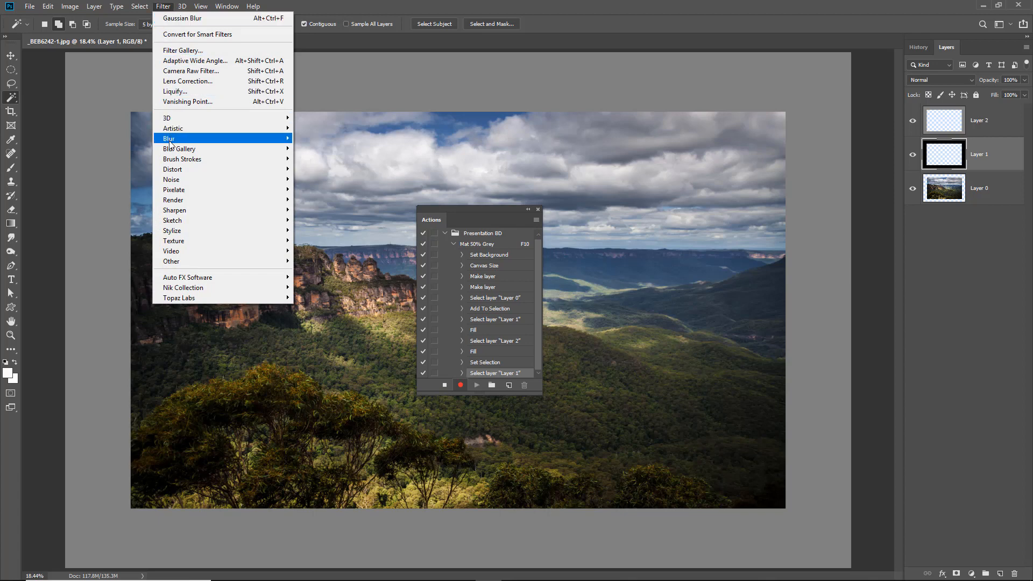
mouse_move(172, 138)
left_click(324, 179)
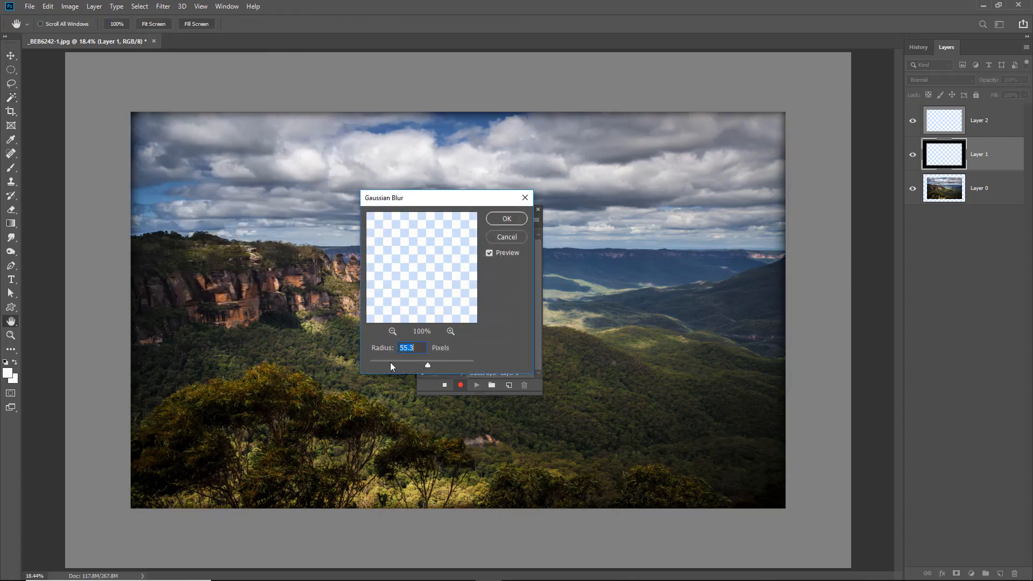
left_click(507, 219)
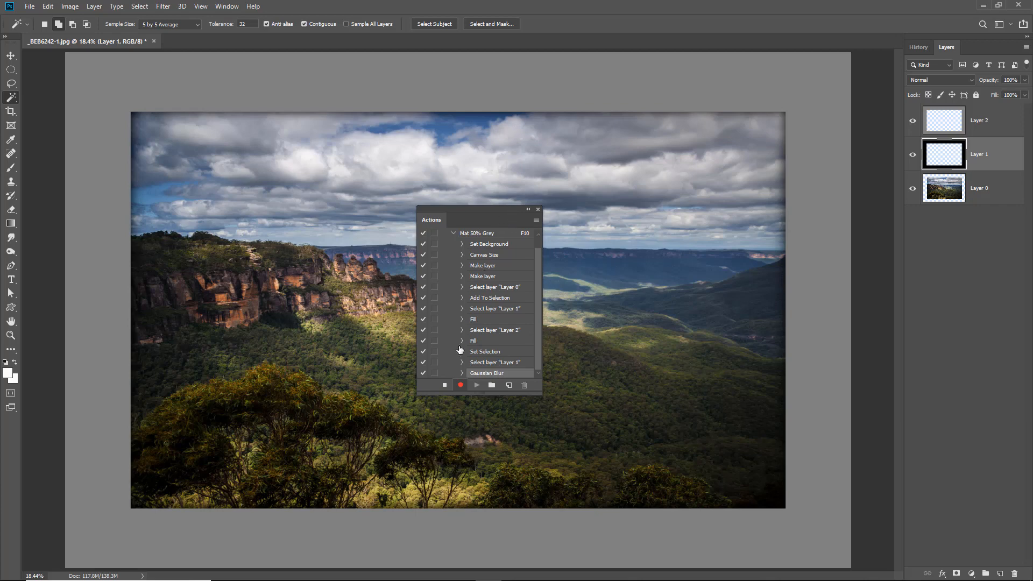
left_click(445, 386)
Step: Move the Actions panel beneath the layer list and revert the photo to its saved state
left_click_drag(424, 222, 915, 275)
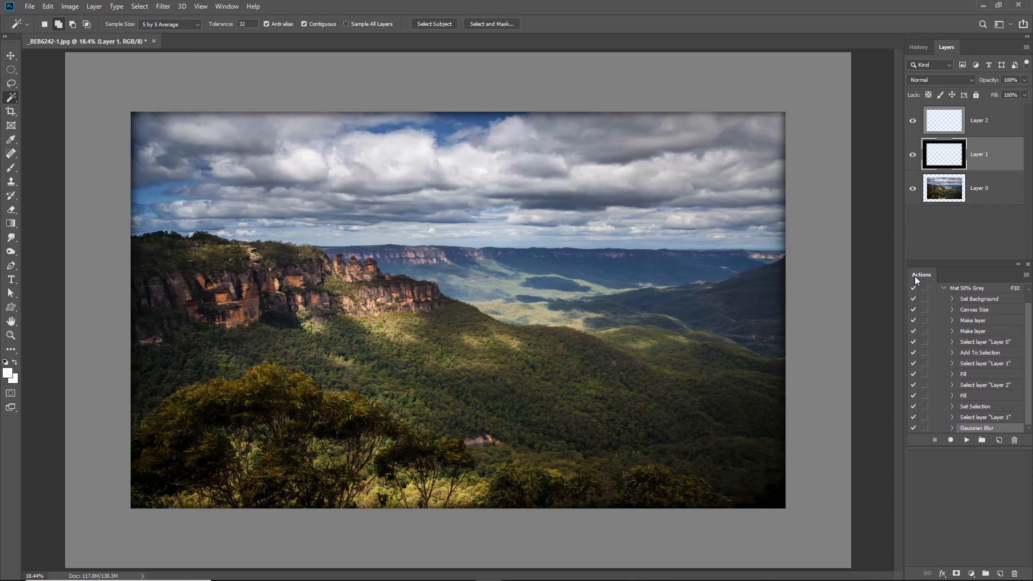
left_click(959, 482)
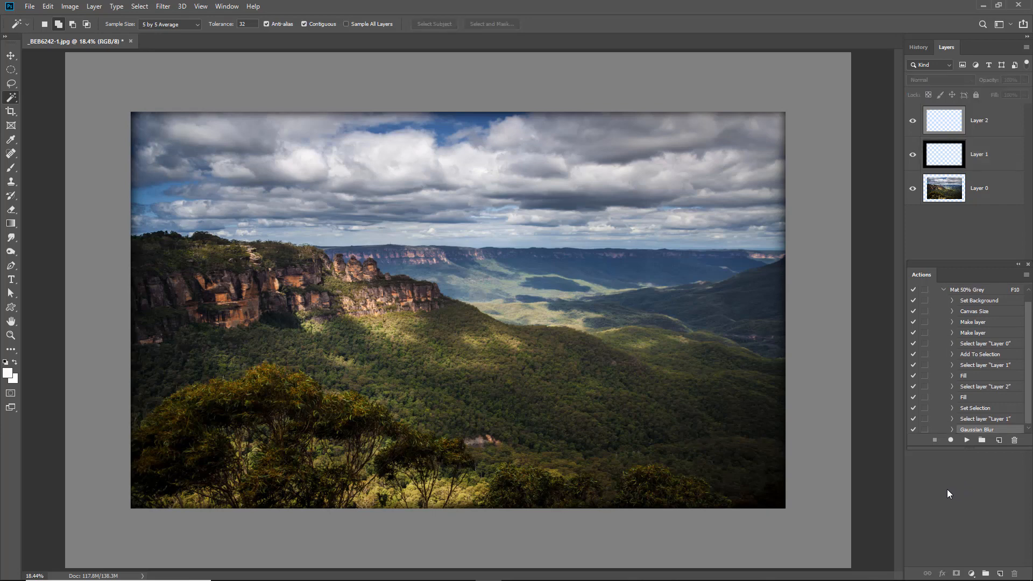
key("F12")
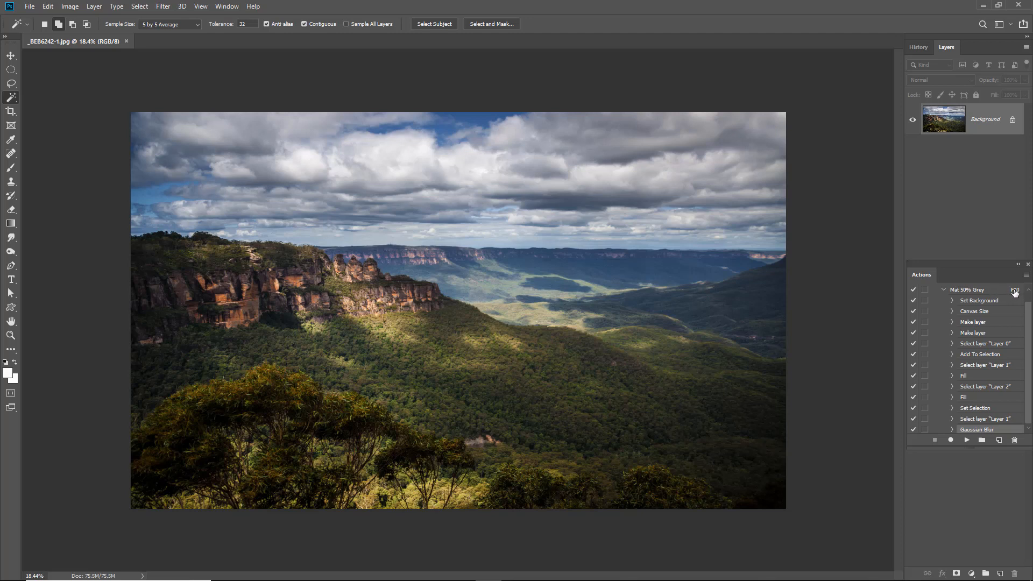
Step: Change the Mat 50% Grey action's function key to F8, accepting that it overrides the Info command's shortcut
left_click(991, 292)
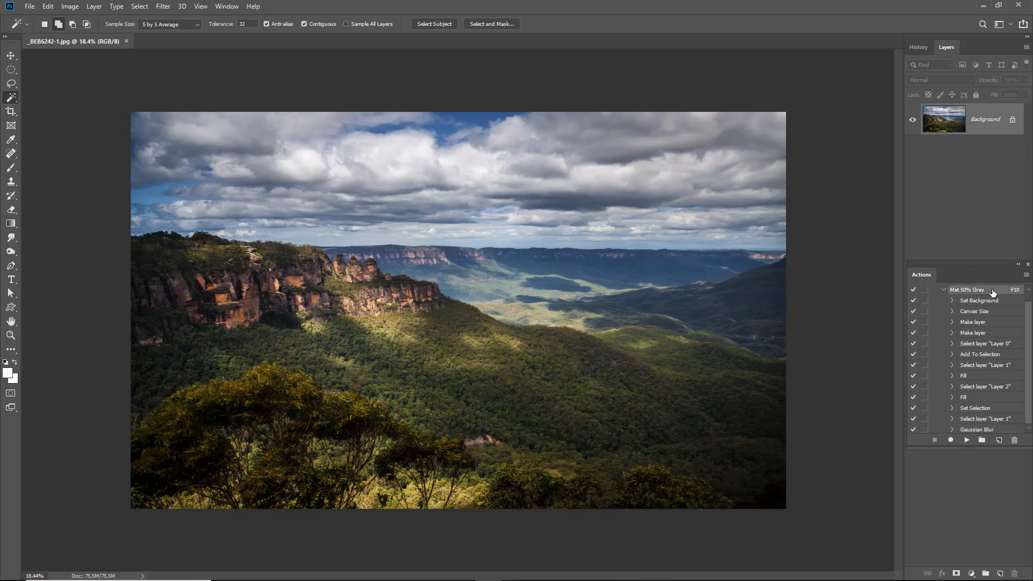
left_click(1026, 276)
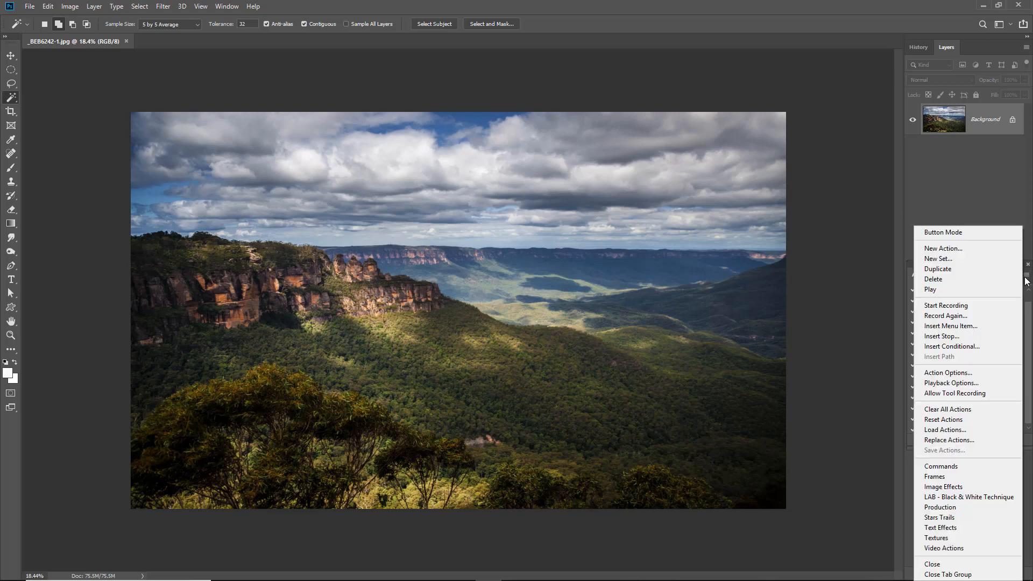
left_click(948, 372)
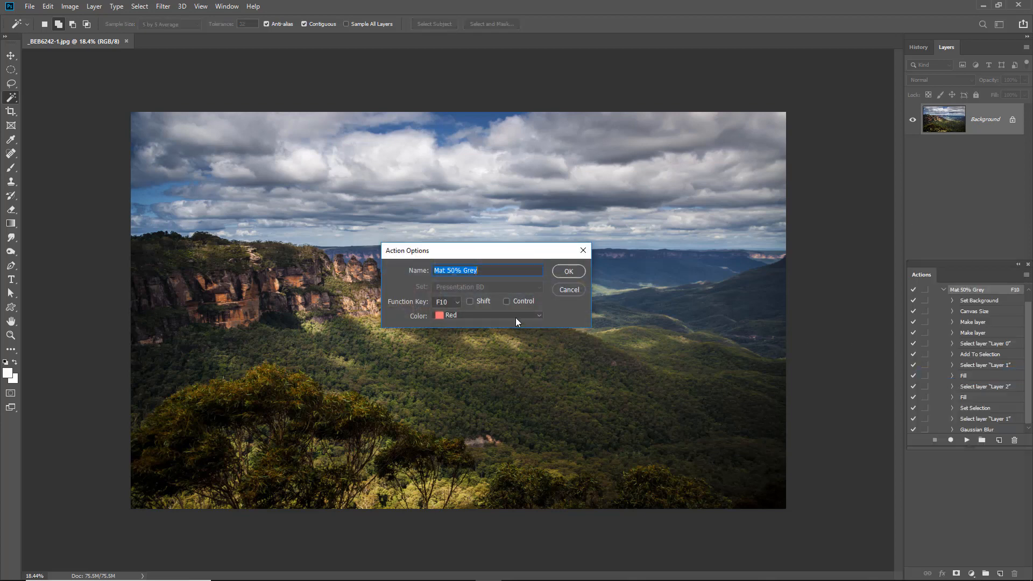
left_click(458, 303)
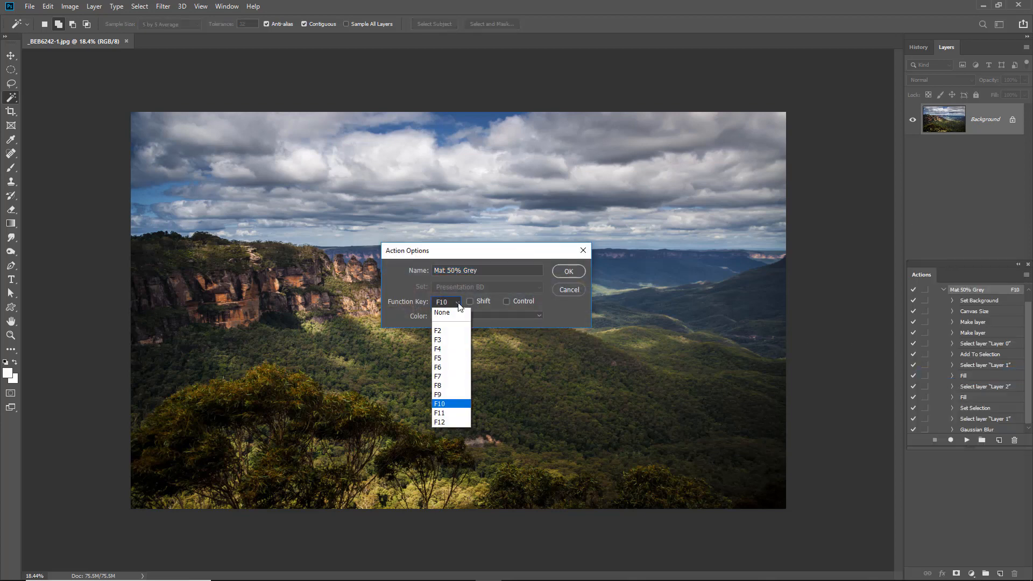
left_click(437, 386)
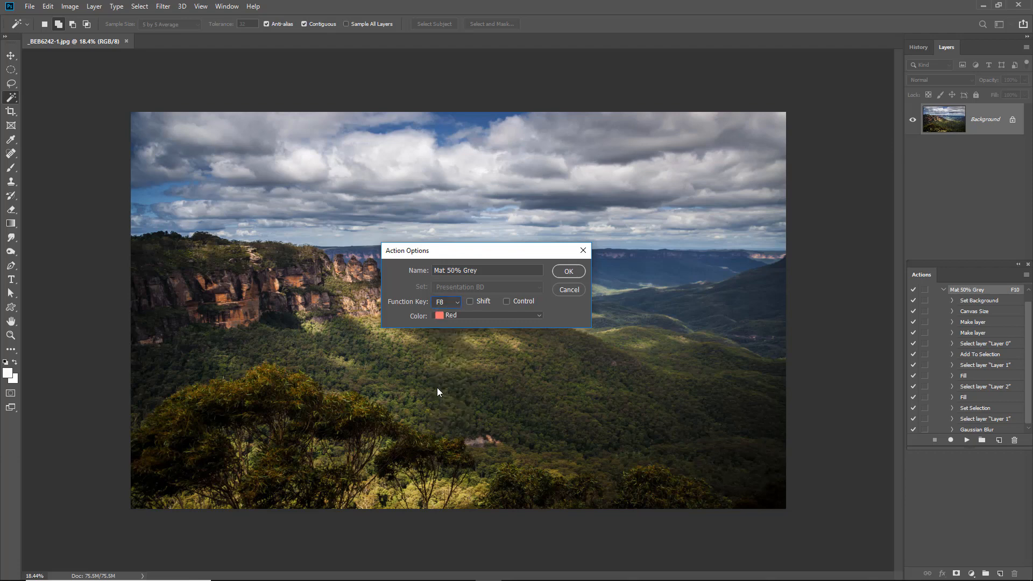
left_click(567, 272)
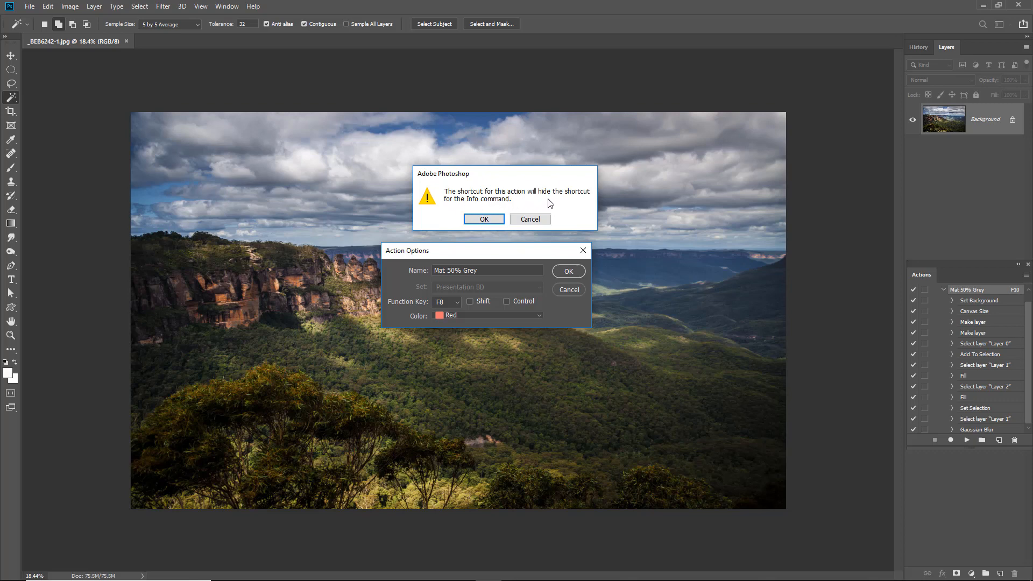
left_click(484, 220)
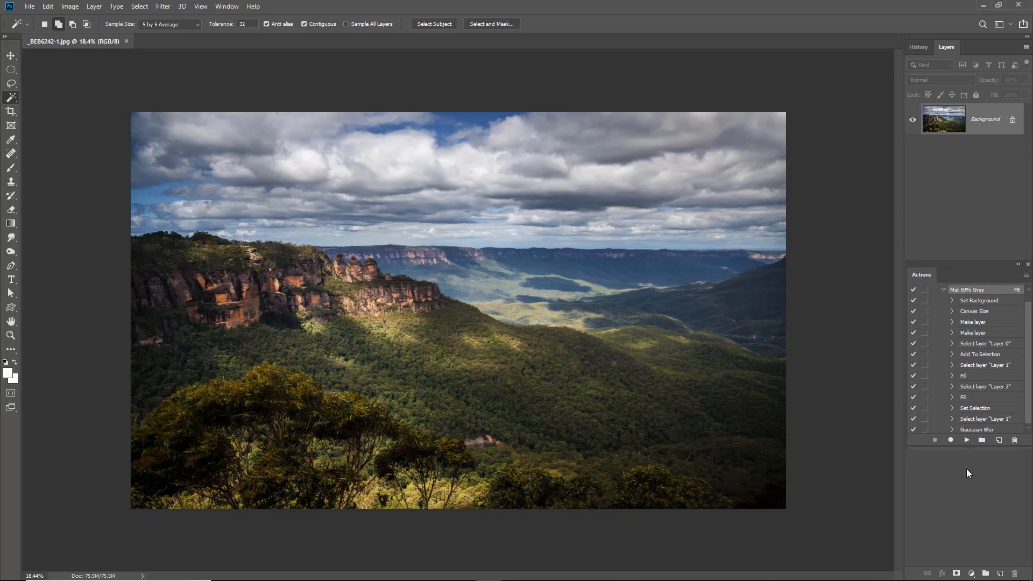
Step: Run the Mat 50% Grey action on the photo and switch the Actions panel to Button Mode
key("F8")
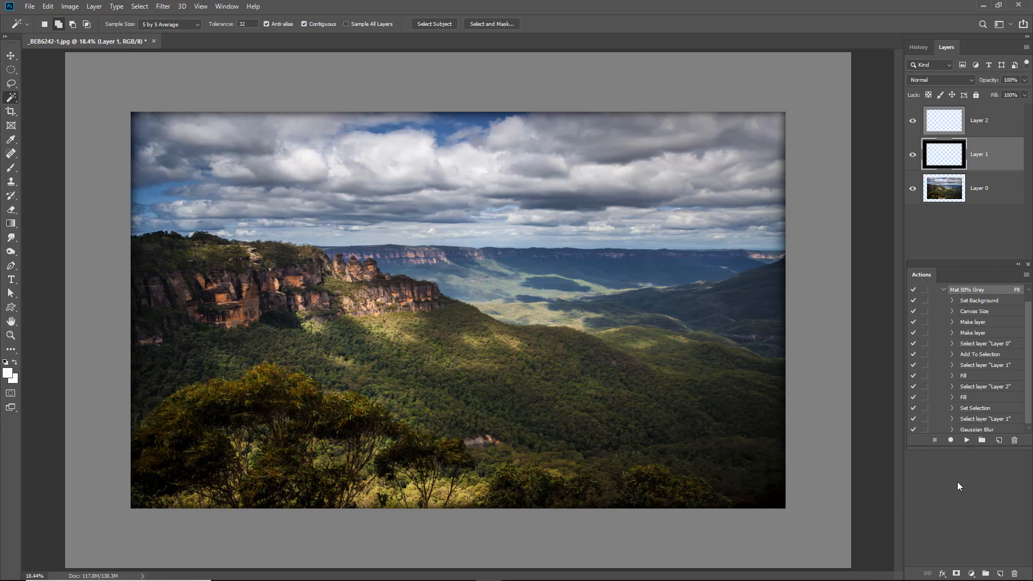
left_click(1026, 275)
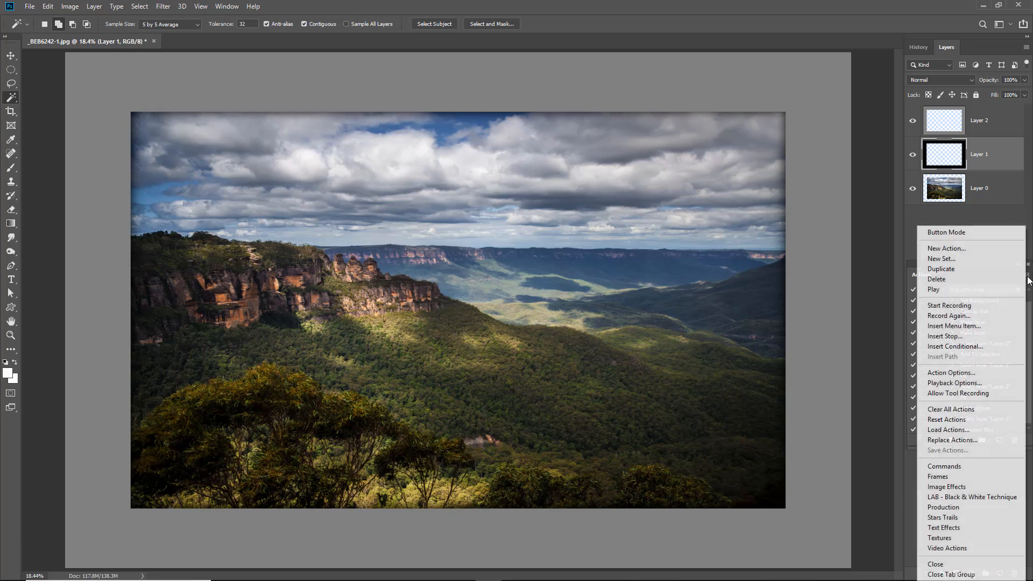
left_click(995, 233)
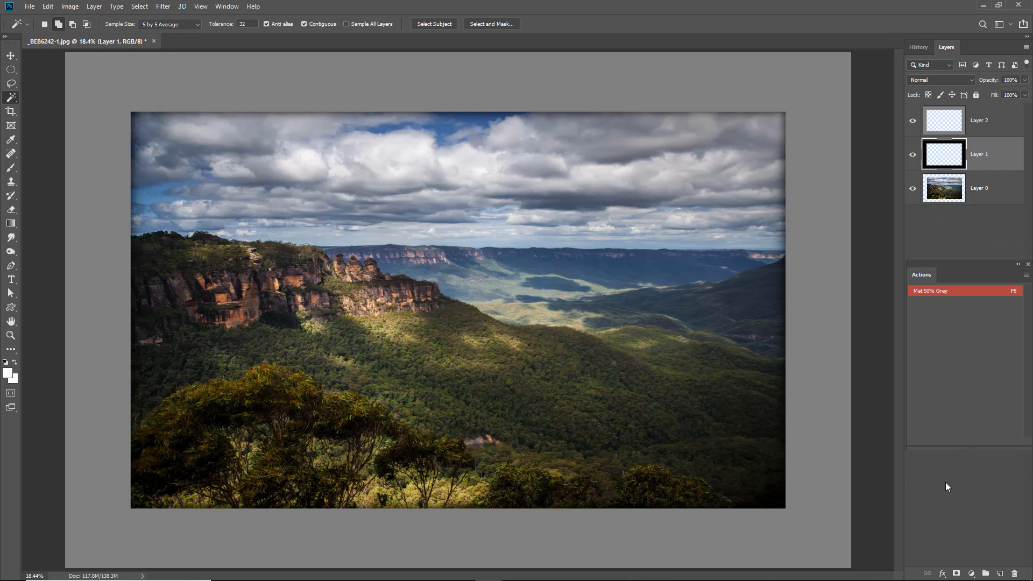
Step: Revert the photo, run Mat 50% Grey from Button Mode, and deselect the layers
key("F12")
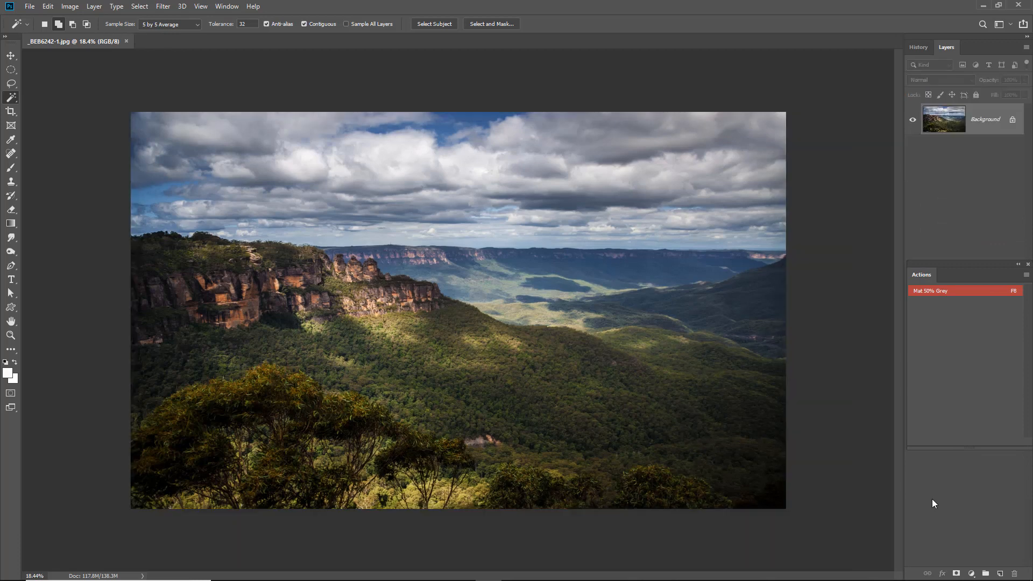
left_click(931, 292)
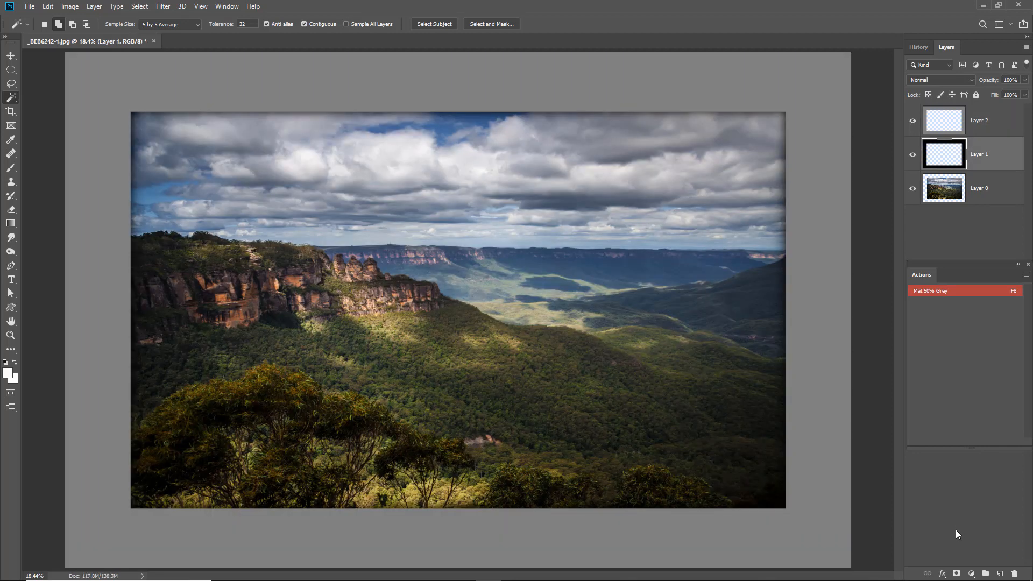
left_click(970, 492)
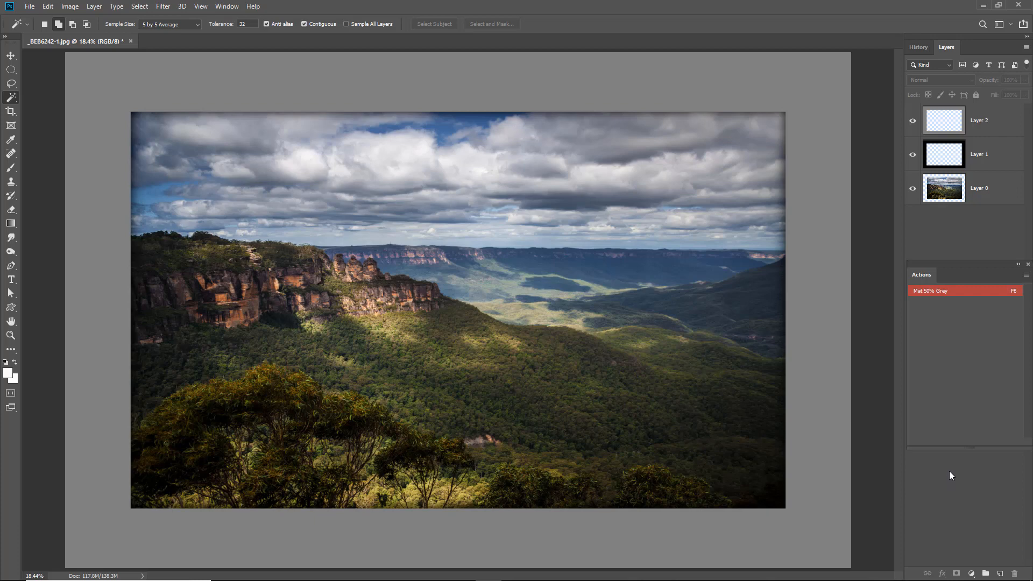
Step: Turn off Button Mode and enable the dialog pause for the Fill operation that follows the Layer 2 selection
left_click(1026, 275)
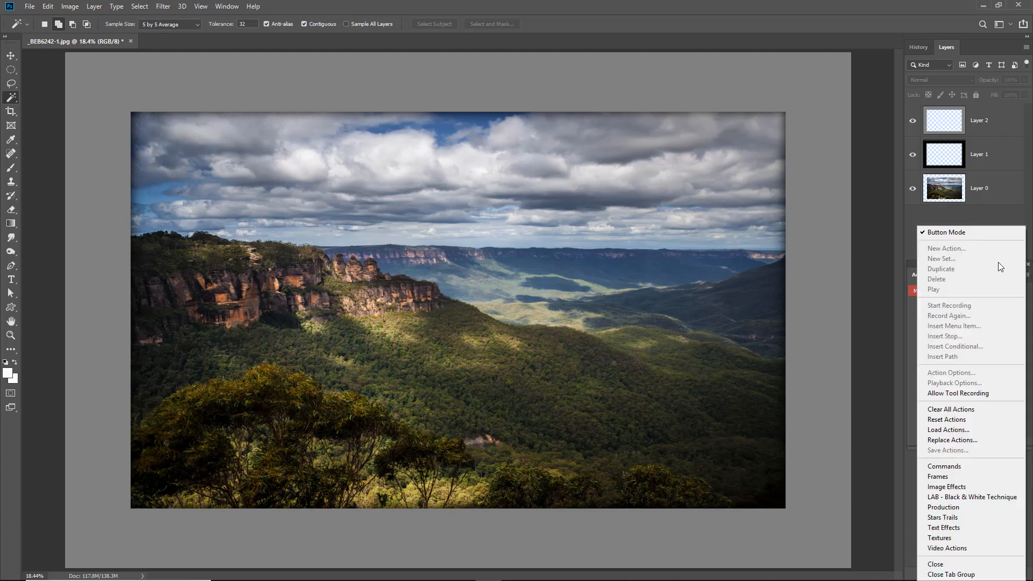
left_click(951, 233)
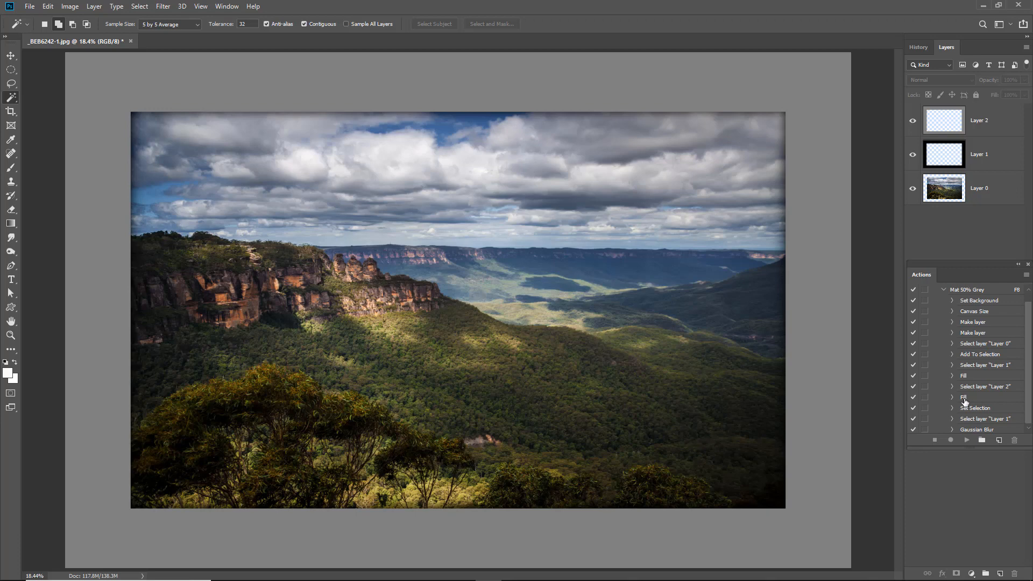
left_click(924, 399)
Step: Revert the photo and run Mat 50% Grey again, choosing White as the Layer 2 fill contents
key("F12")
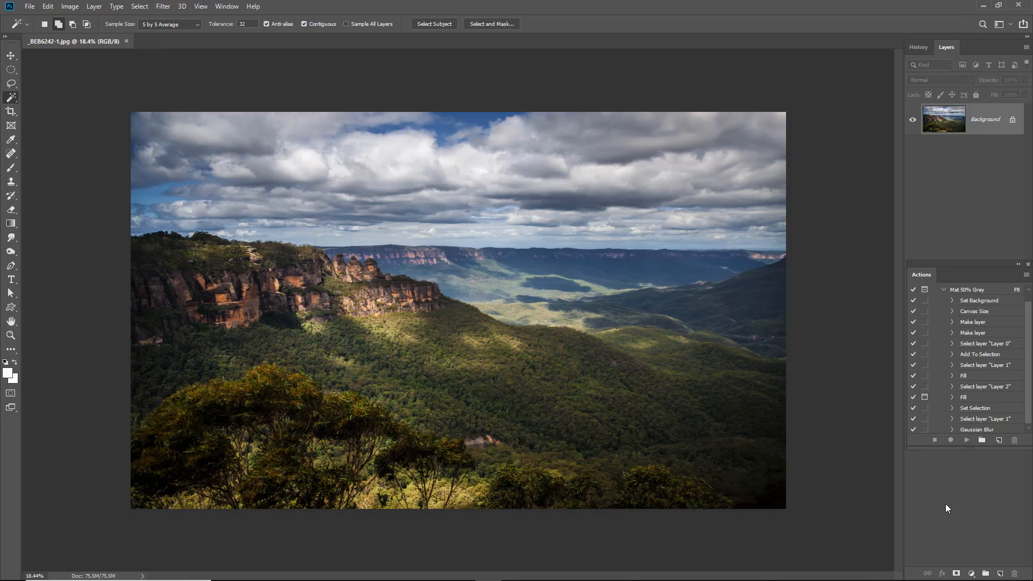
key("F8")
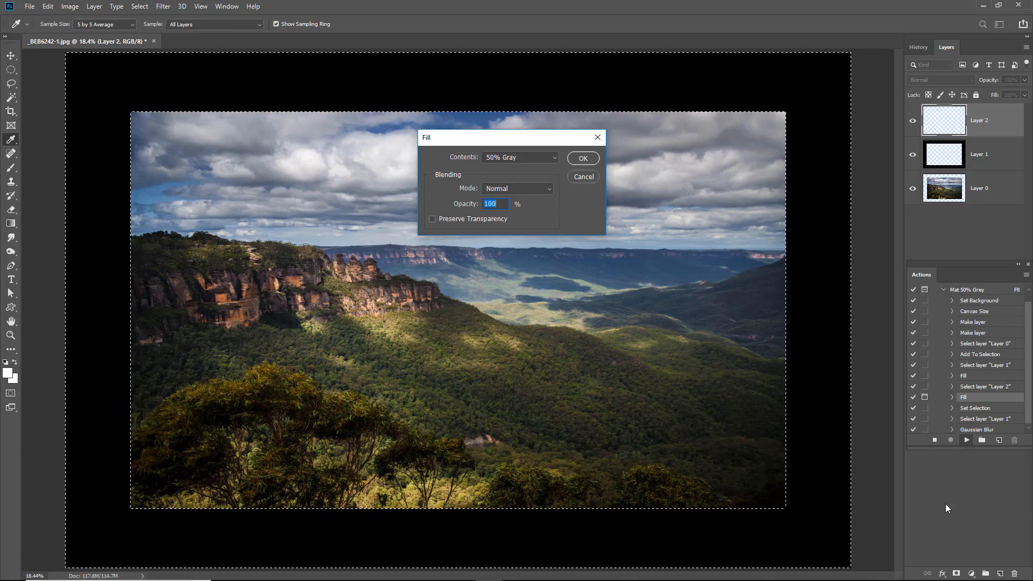
left_click(556, 160)
left_click(516, 261)
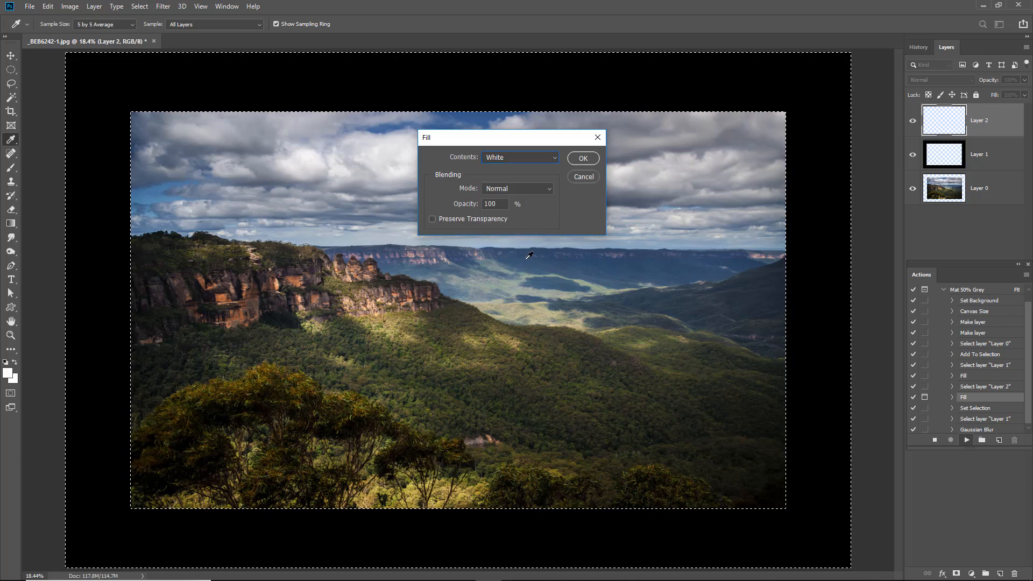
left_click(581, 158)
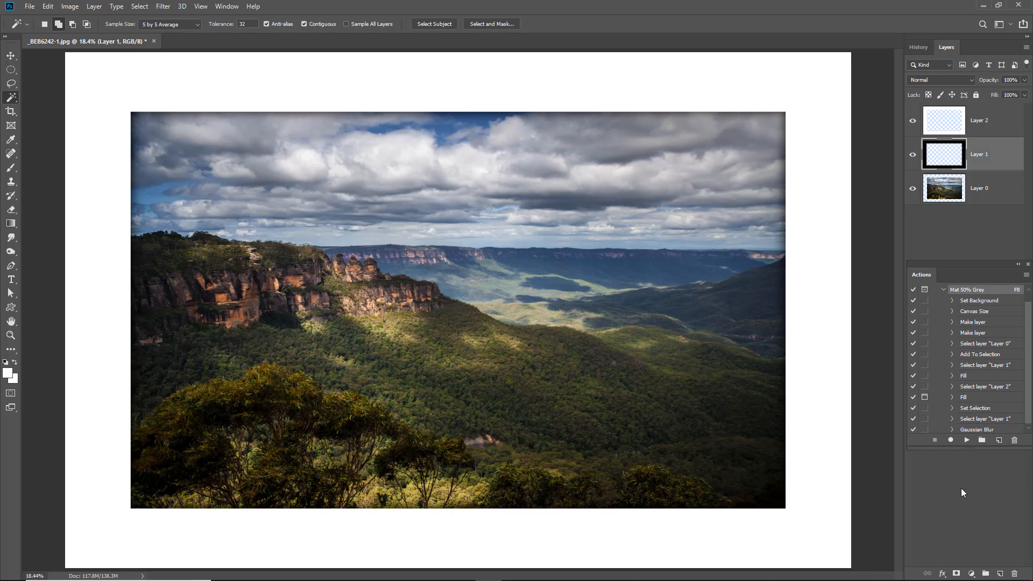
Step: Collapse the Mat 50% Grey action, select the Presentation BD set, and revert the photo to its saved state
left_click(944, 290)
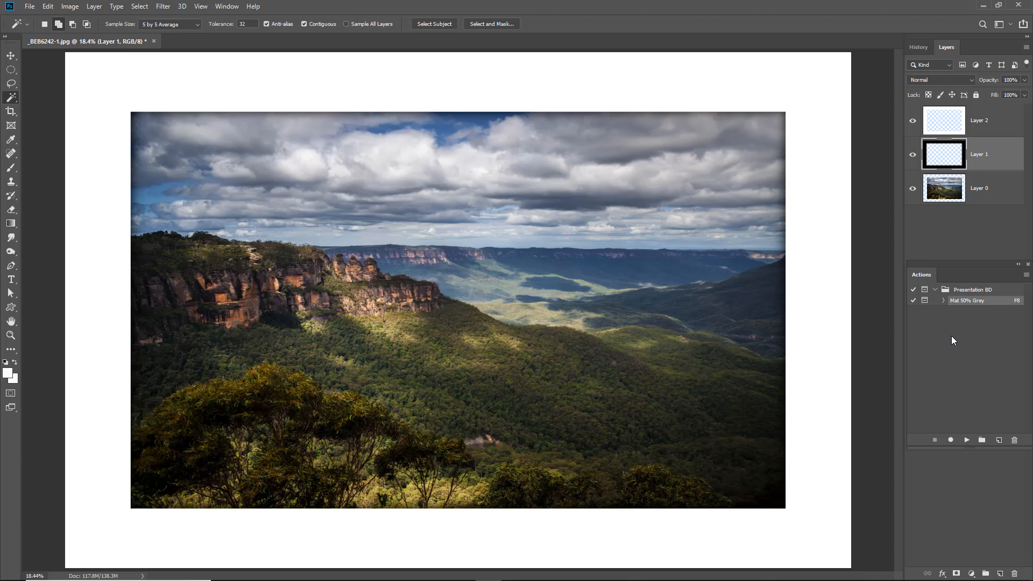
left_click(971, 290)
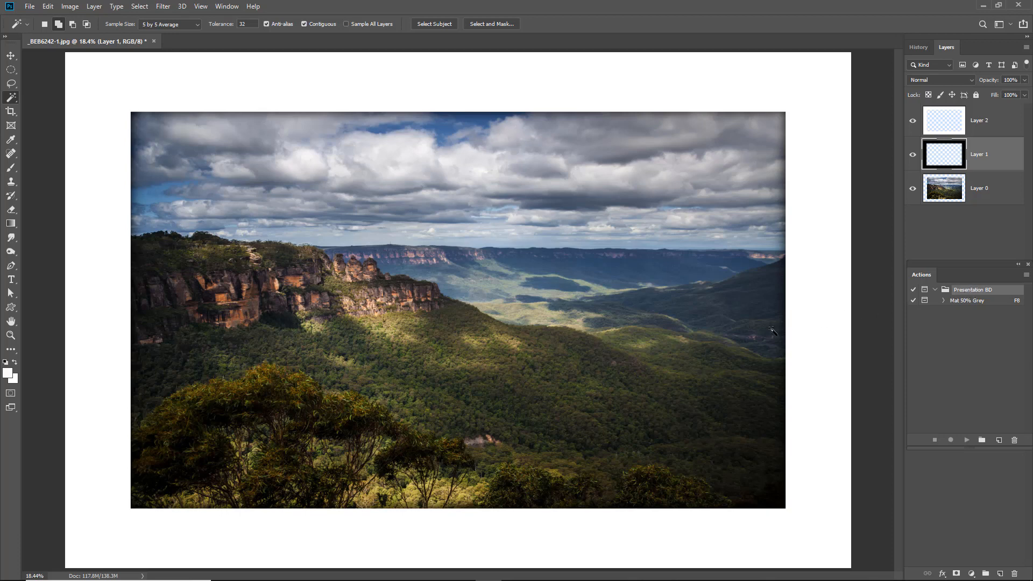
left_click(963, 498)
key("F12")
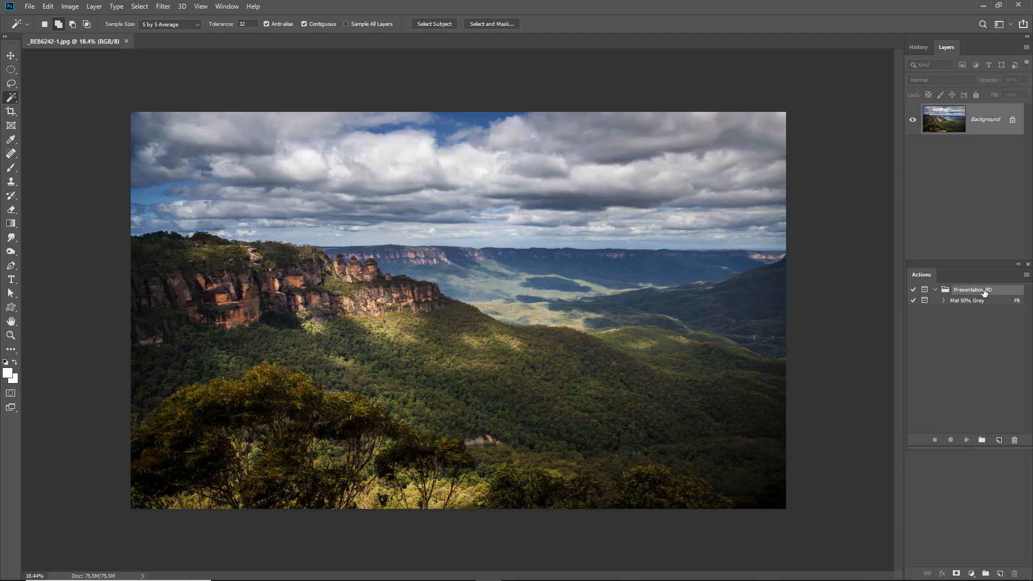
Step: Create a new action named Sepia in the Presentation BD set with the colour Blue, and start recording it
left_click(1026, 276)
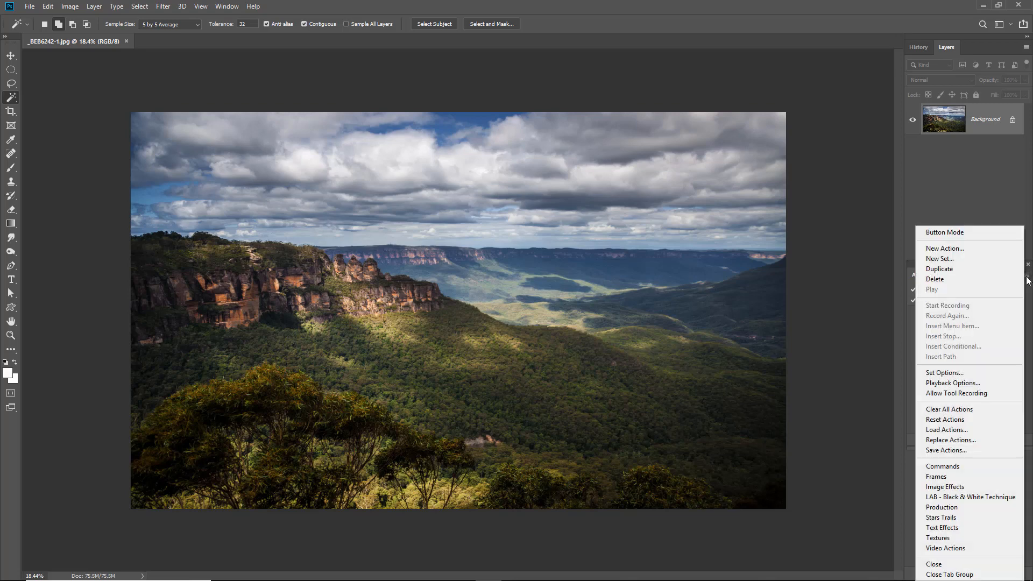
left_click(957, 249)
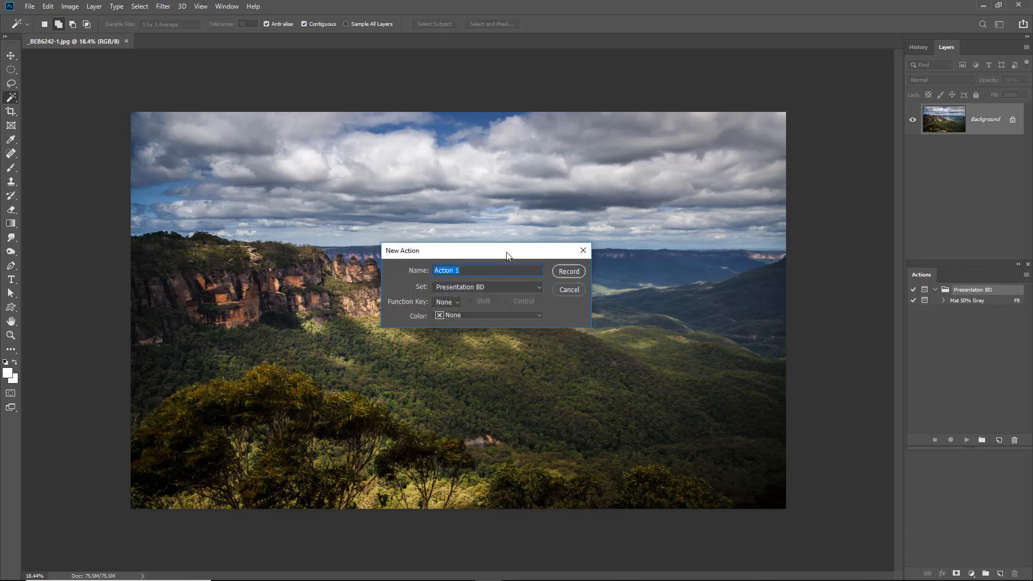
type("Sepia")
left_click(538, 315)
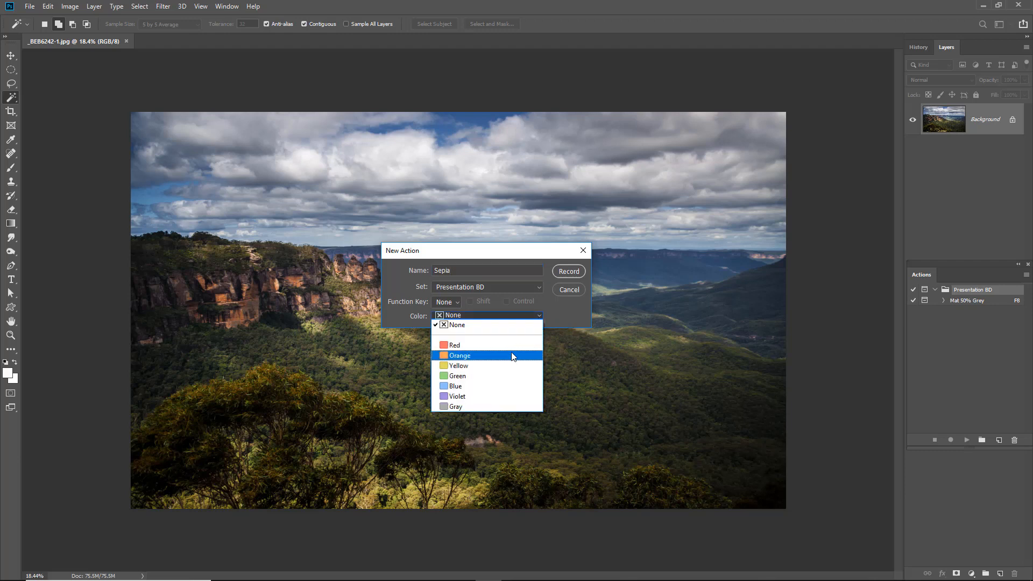
left_click(455, 387)
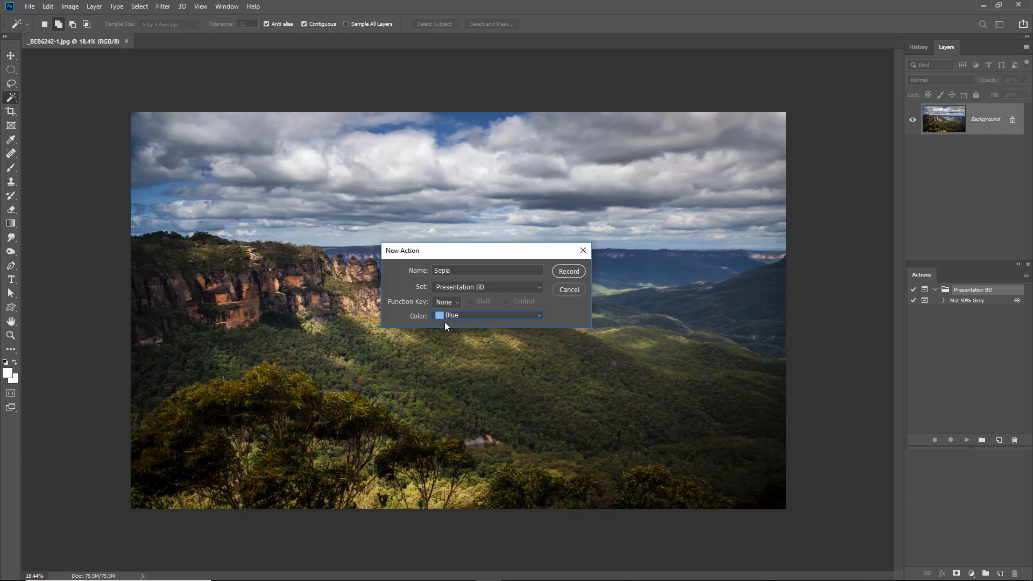
left_click(568, 272)
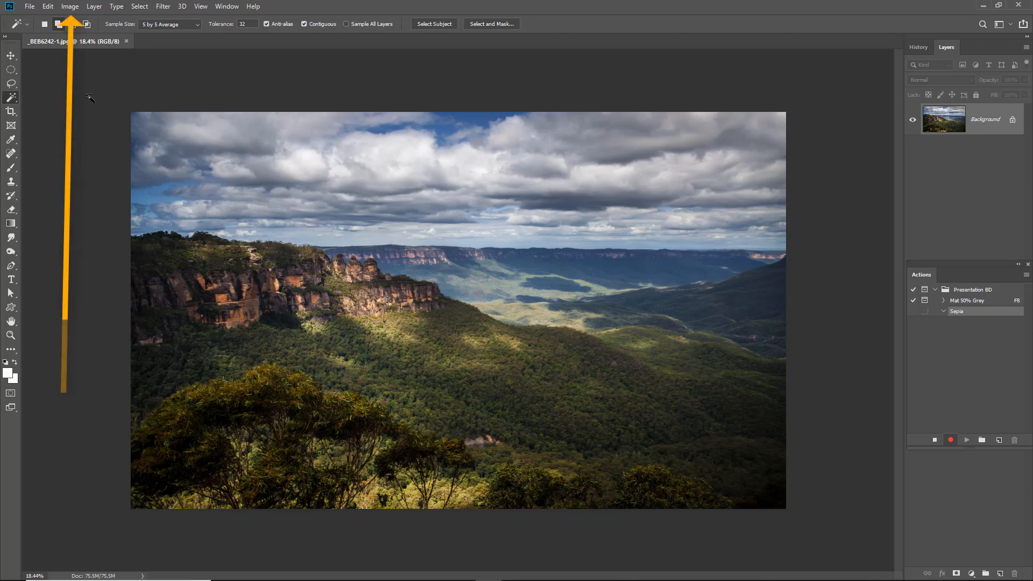
Step: Apply a Hue/Saturation adjustment to the photo with Colorize enabled, Hue 22 and Saturation 6
left_click(70, 7)
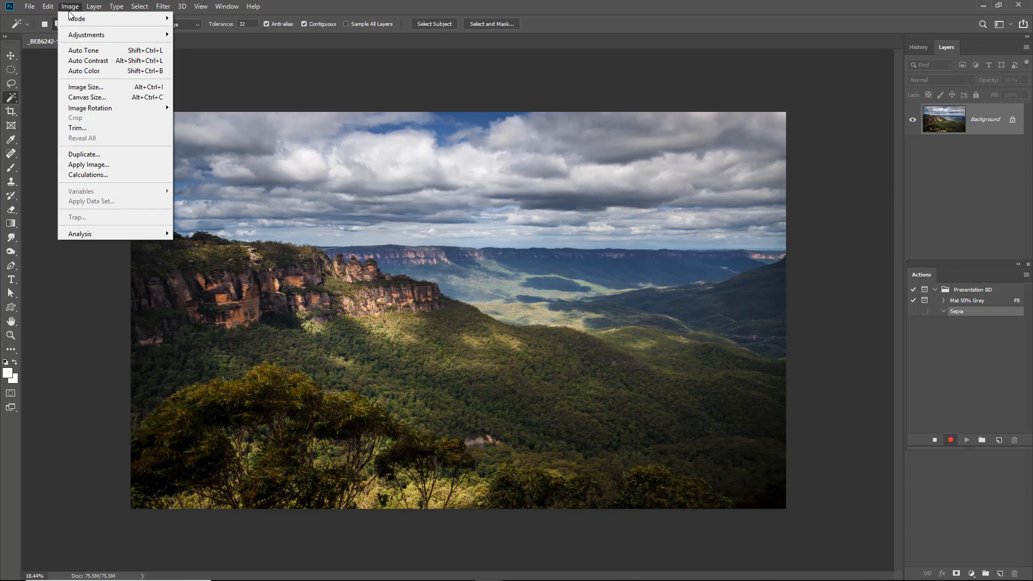
mouse_move(144, 39)
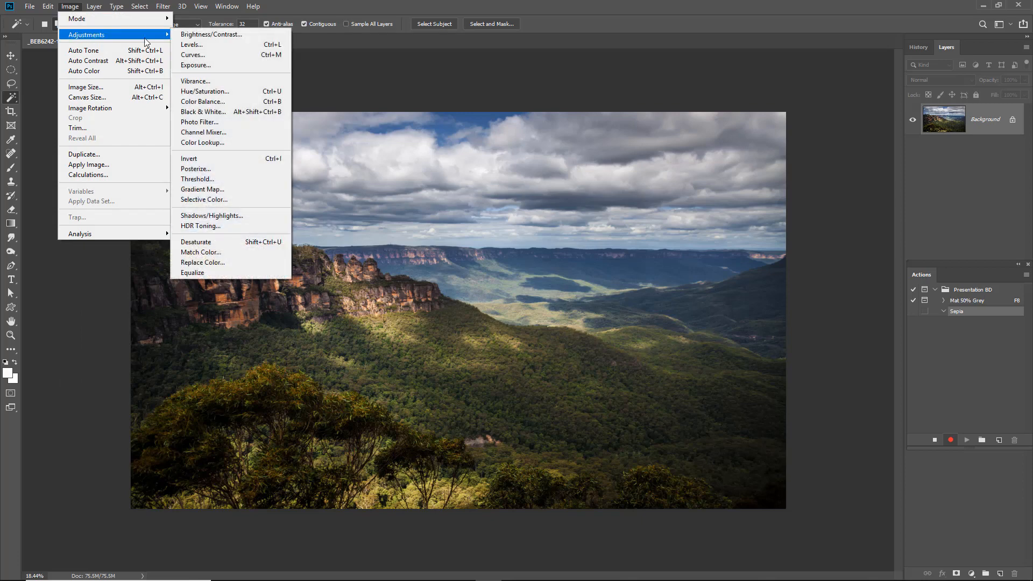
left_click(206, 93)
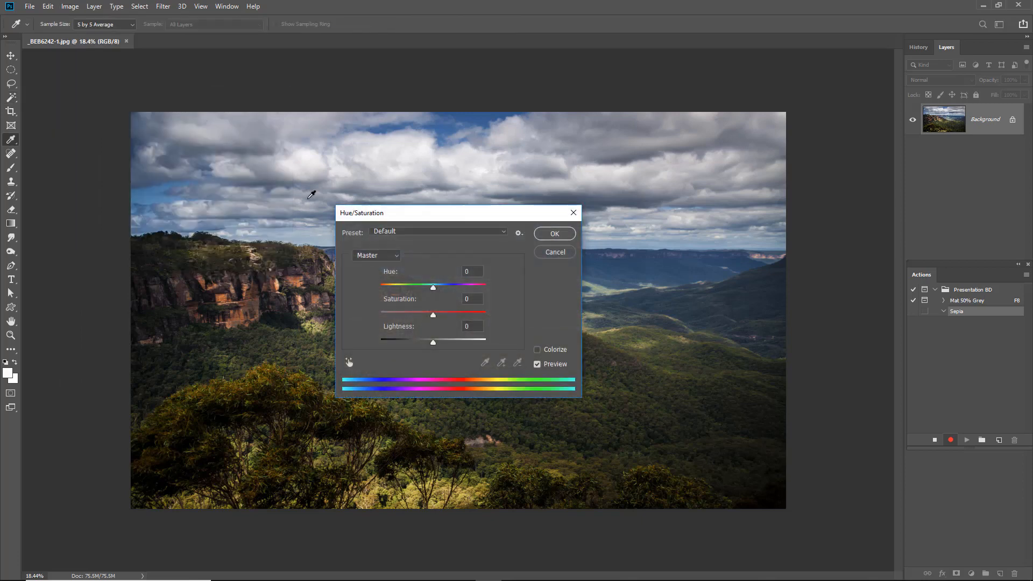
left_click(537, 350)
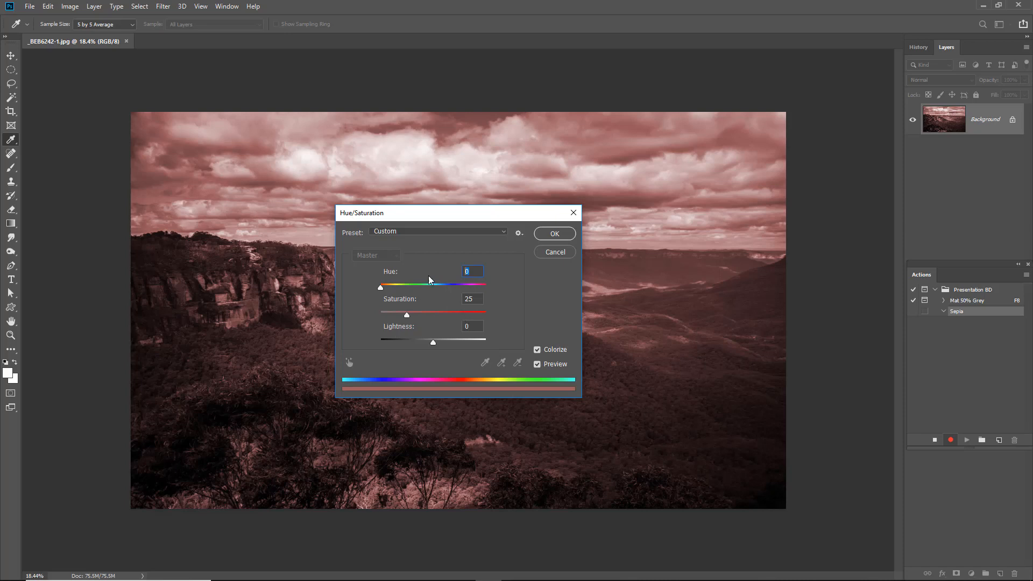
type("22")
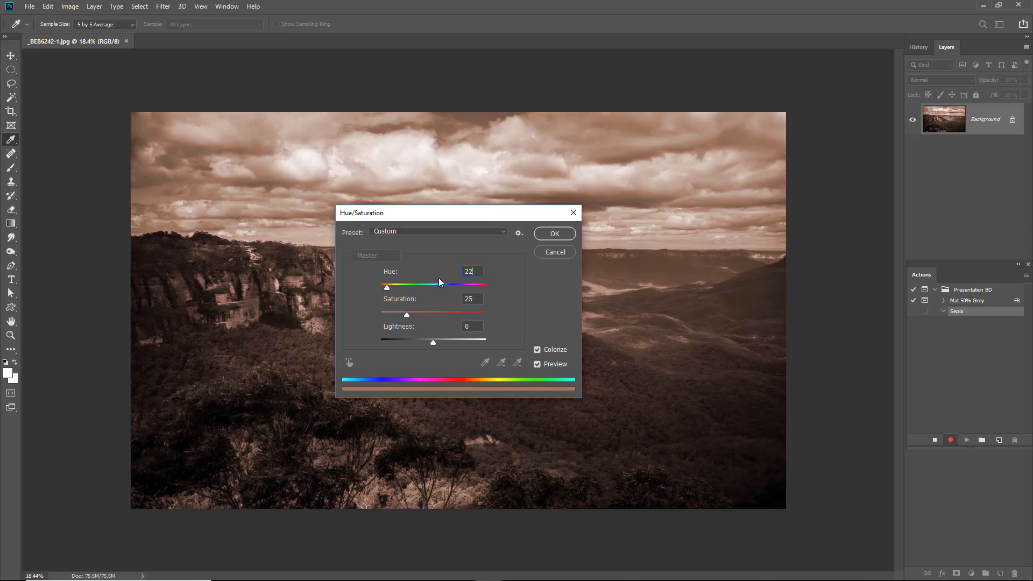
left_click_drag(452, 215, 895, 312)
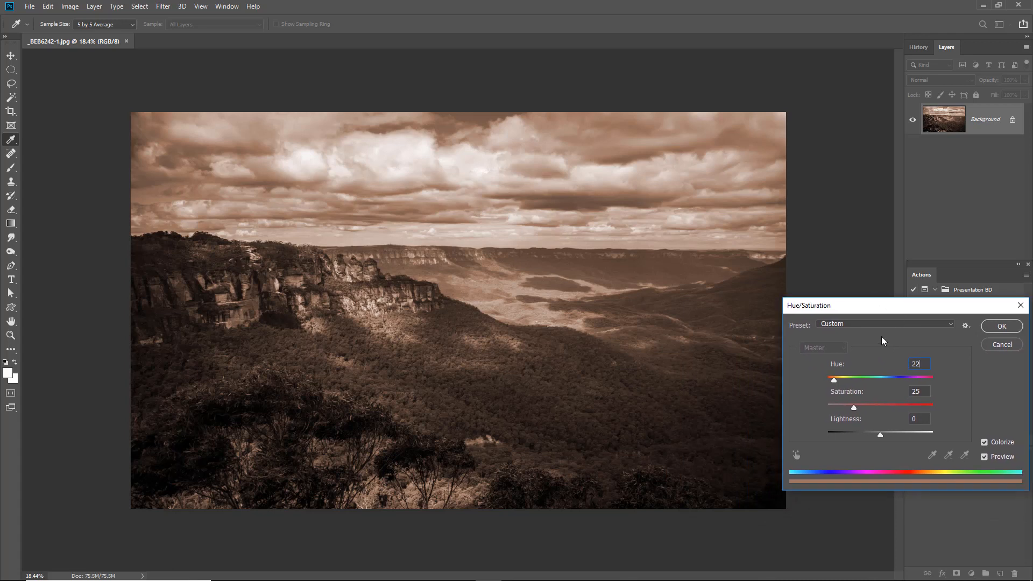
left_click(832, 406)
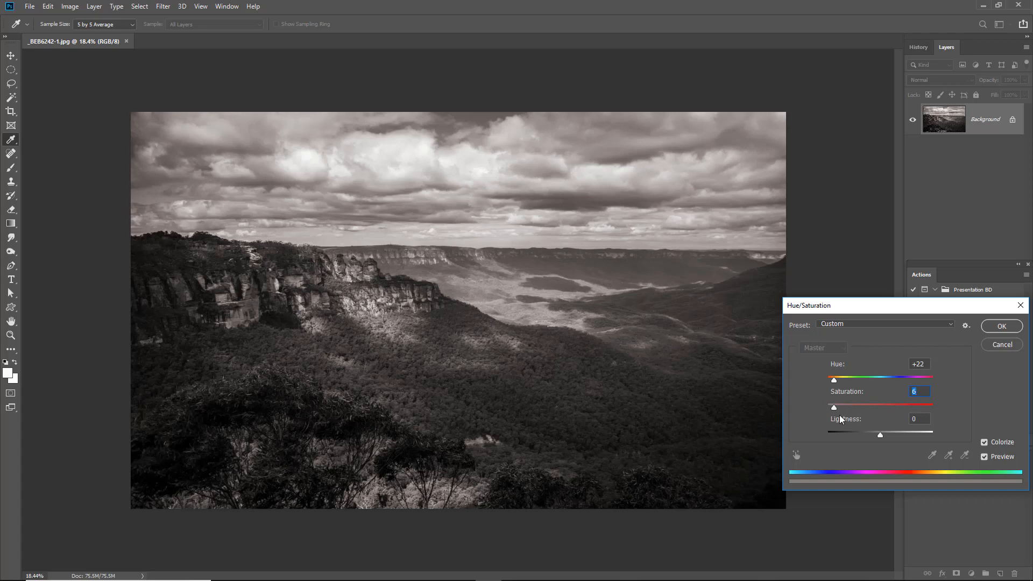
left_click_drag(916, 312, 885, 312)
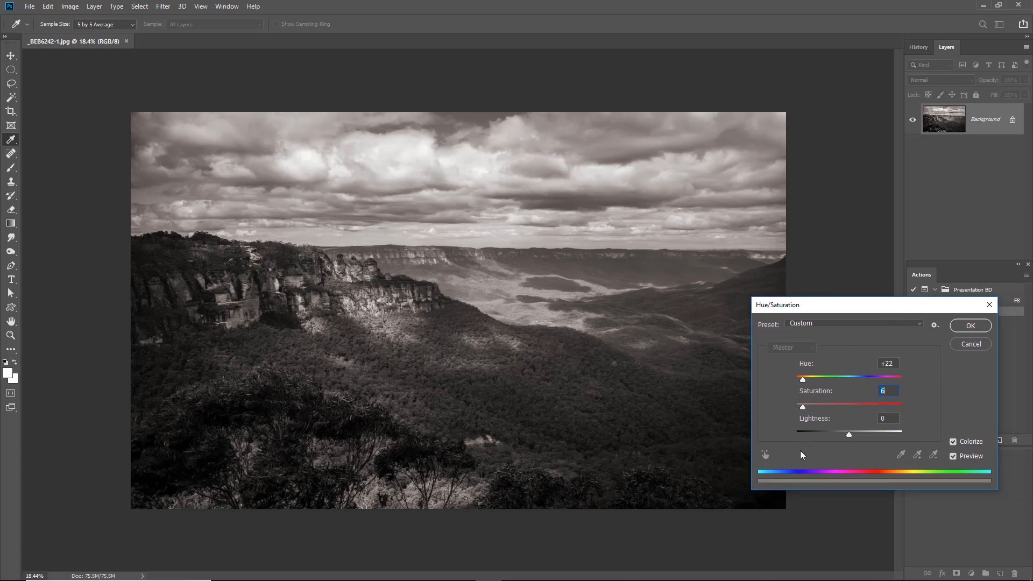
left_click(970, 325)
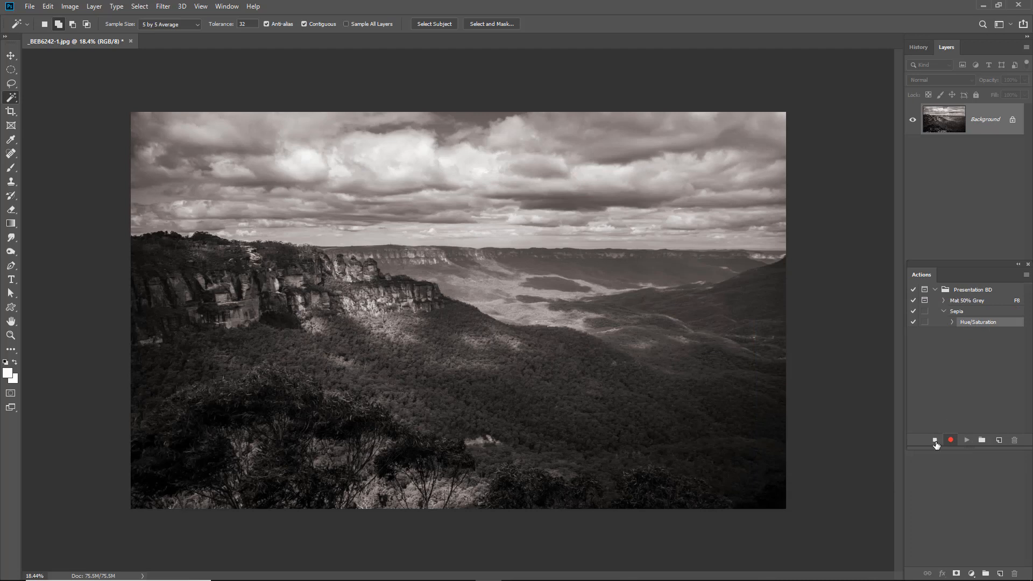
Step: Stop recording the Sepia action and revert the photo to its saved state
left_click(934, 440)
key("F12")
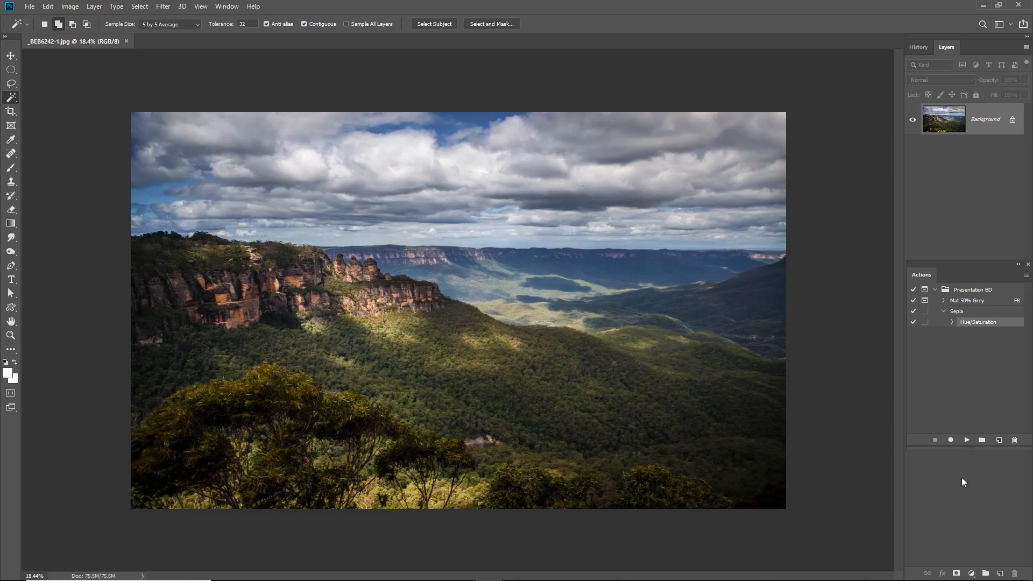
Step: Turn on Button Mode for the actions and run the Sepia action on the photo
left_click(1026, 275)
left_click(963, 232)
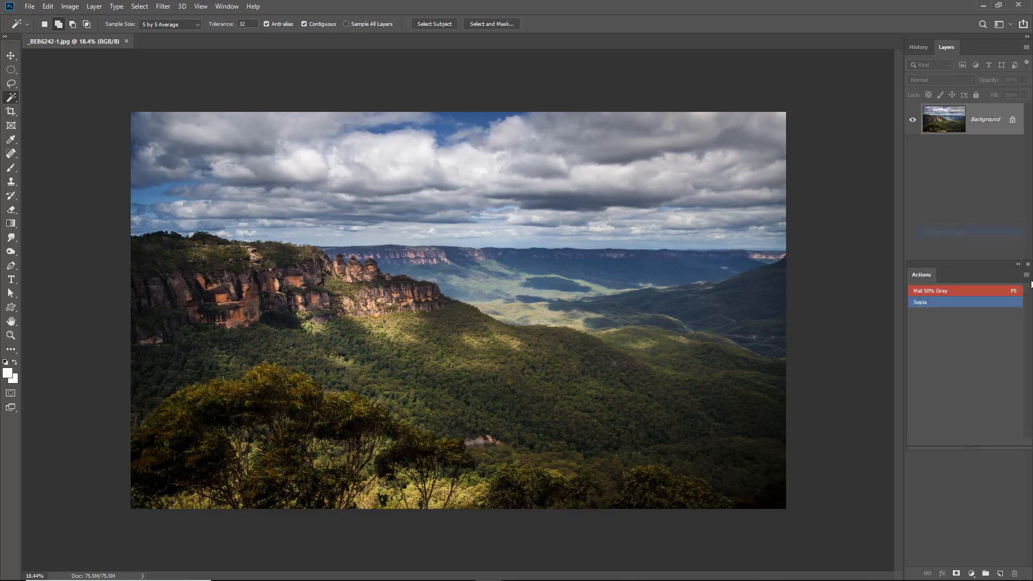
left_click(929, 303)
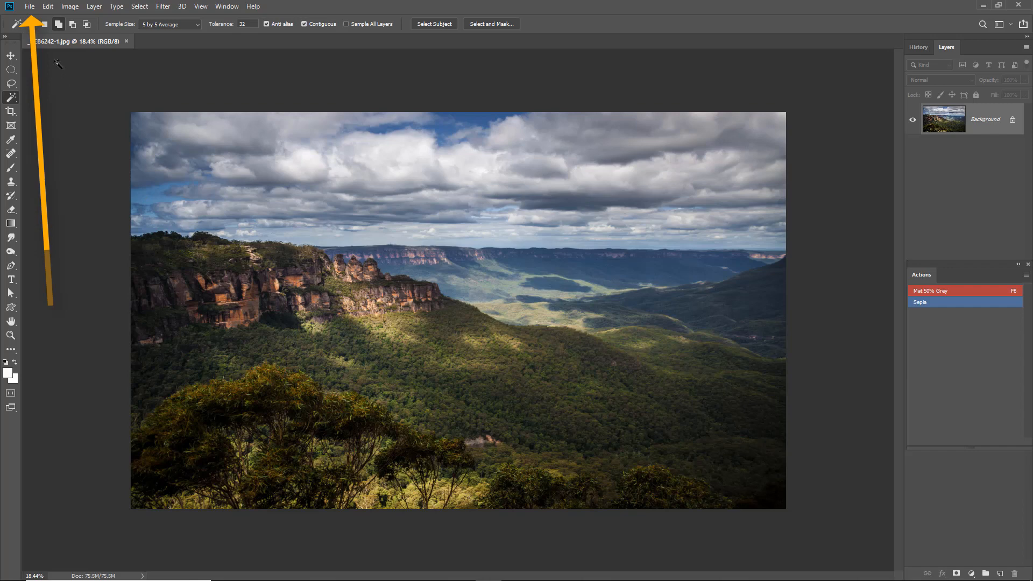
Step: Open the Image Processor script and choose the Sepia Action folder on the Desktop as the source of images
left_click(47, 7)
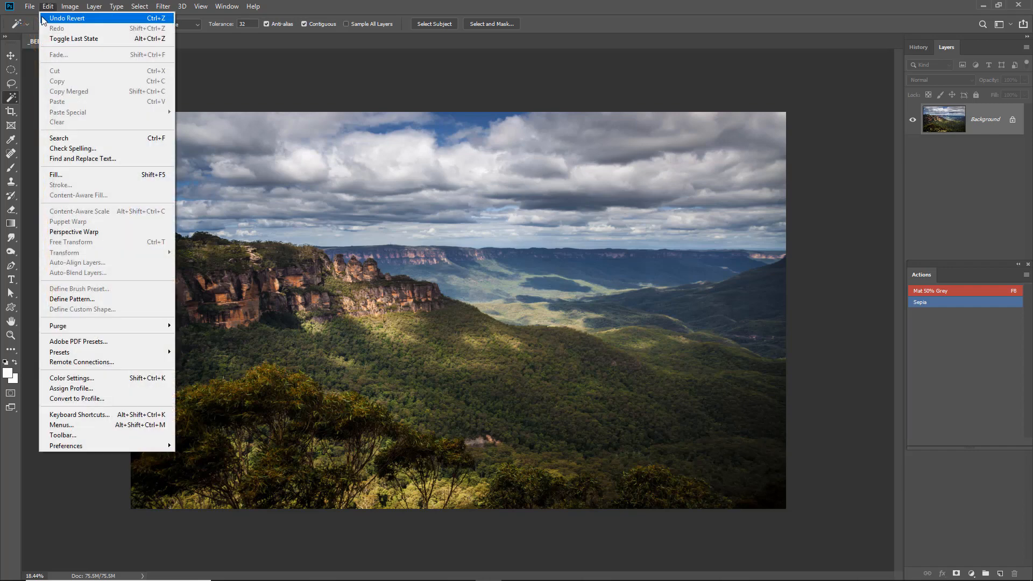
mouse_move(30, 8)
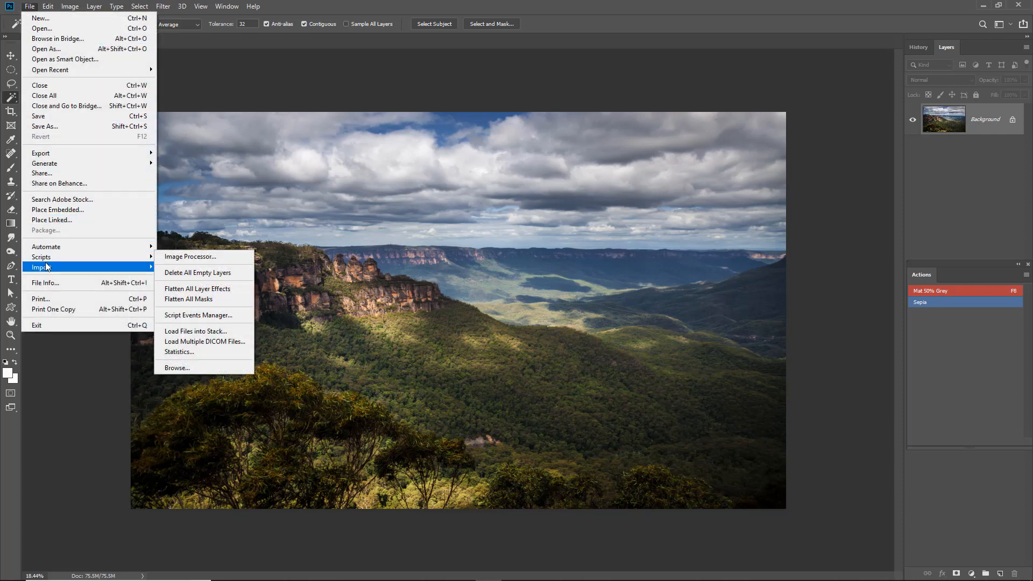
mouse_move(97, 263)
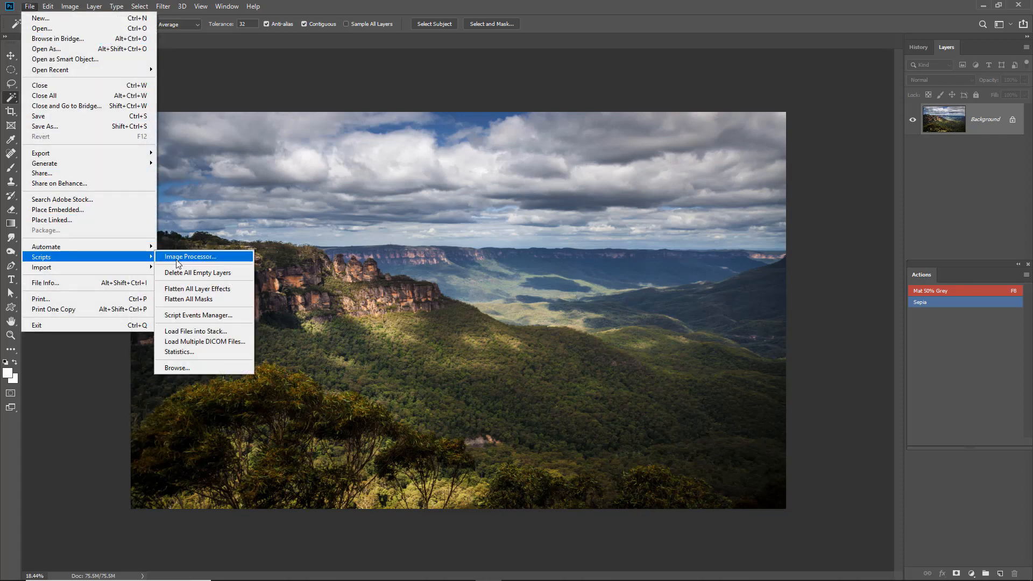
left_click(176, 257)
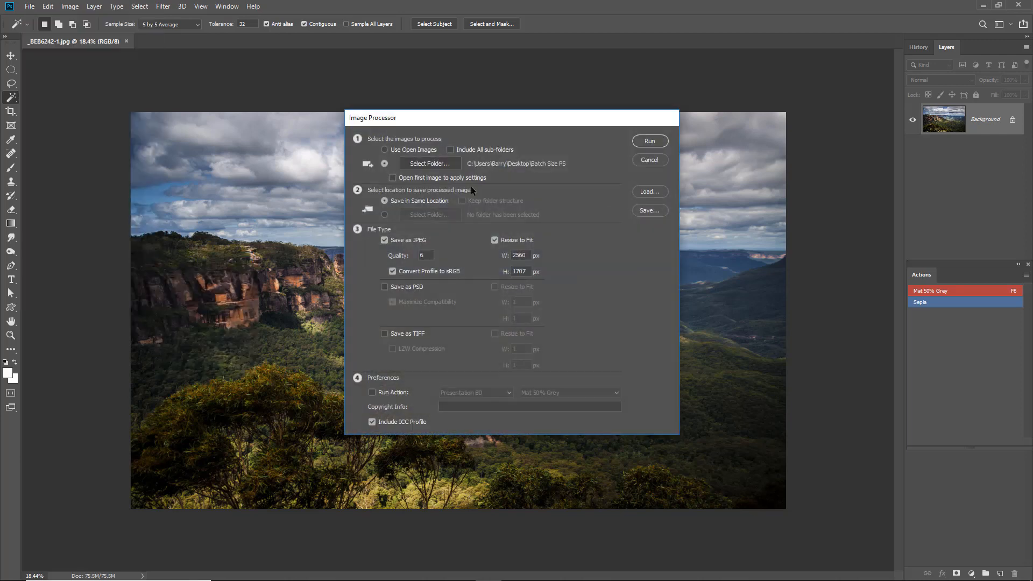
left_click_drag(495, 119, 502, 145)
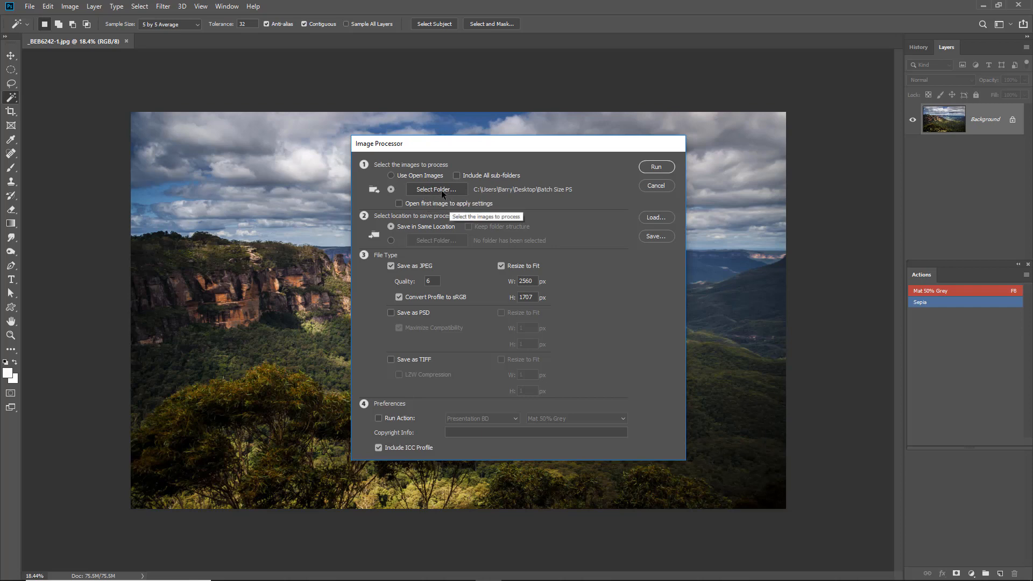
left_click(441, 189)
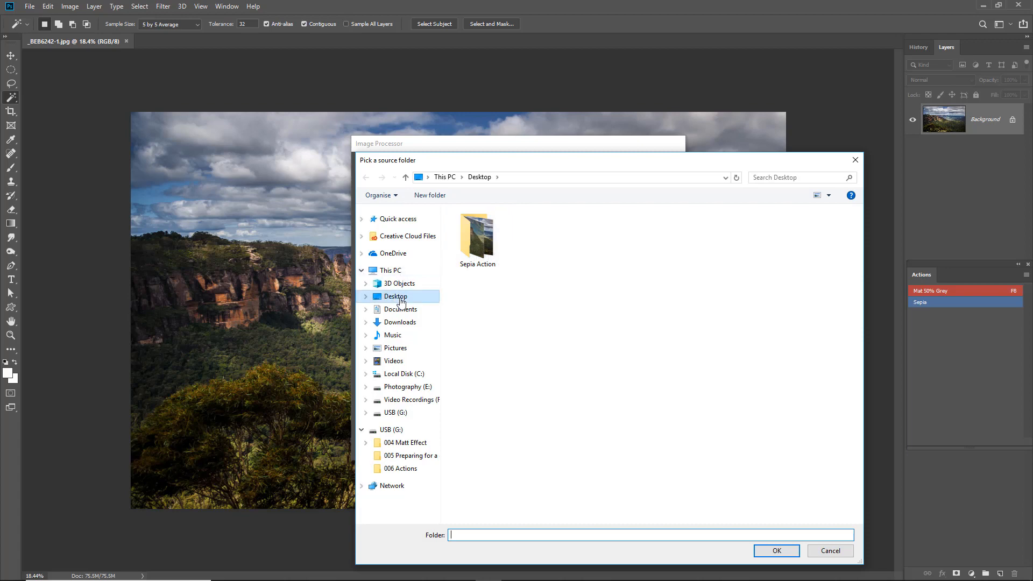
left_click(476, 236)
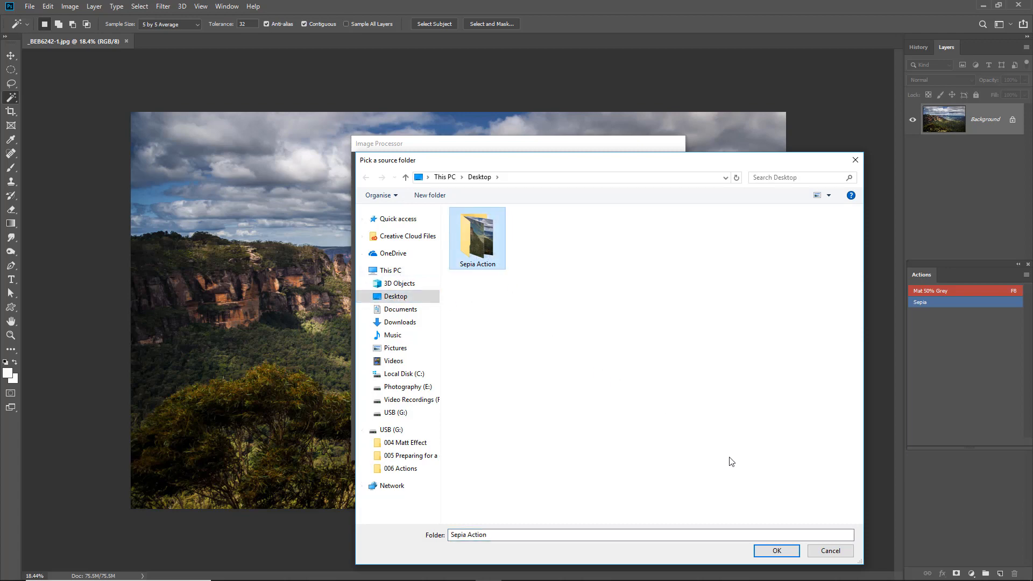
left_click(776, 551)
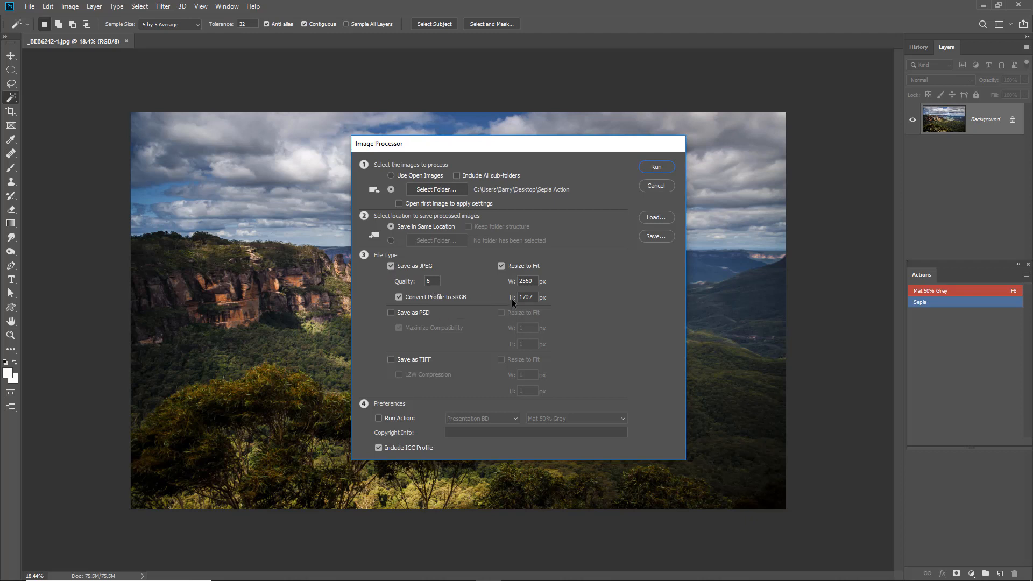
Step: Turn off Resize to Fit for the JPEG output and enable running the Sepia action from the Presentation BD set
left_click(501, 265)
left_click(377, 419)
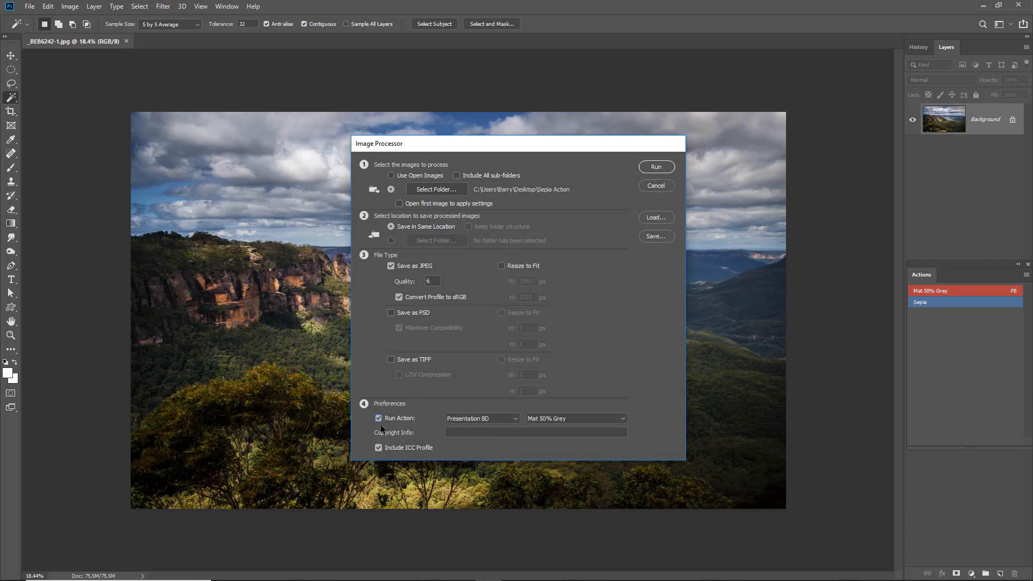
left_click(514, 419)
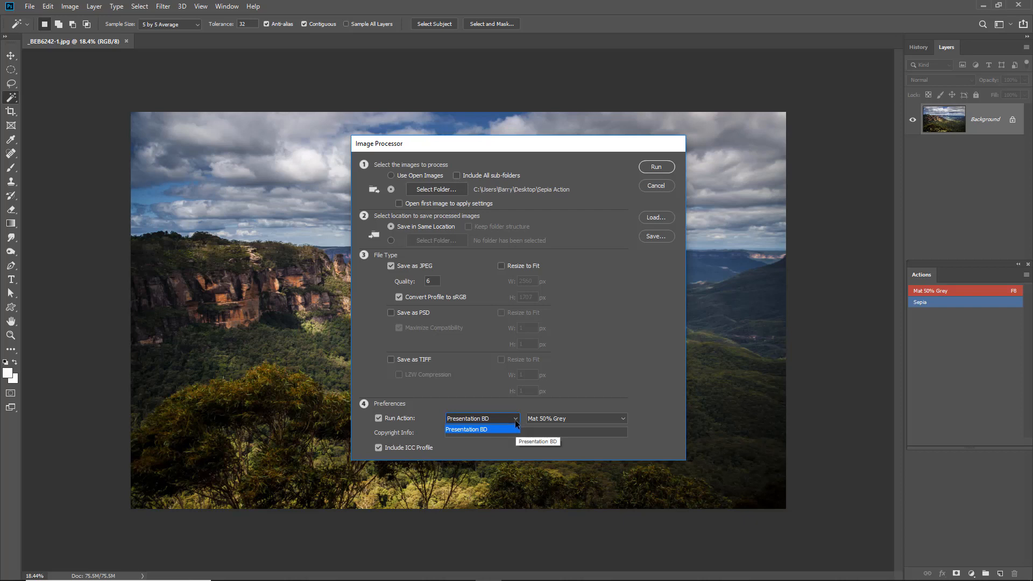
left_click(514, 421)
left_click(622, 419)
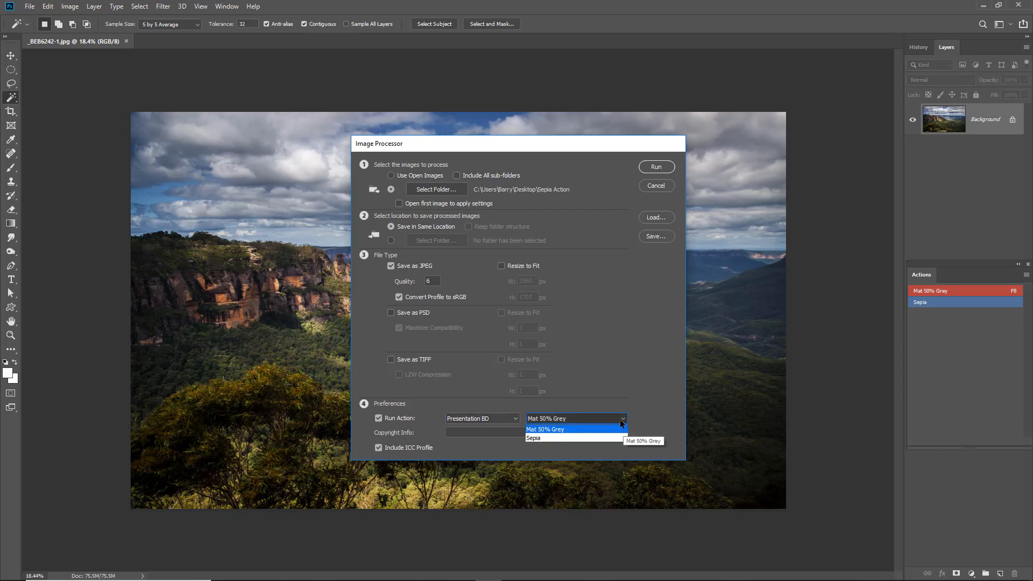
left_click(538, 438)
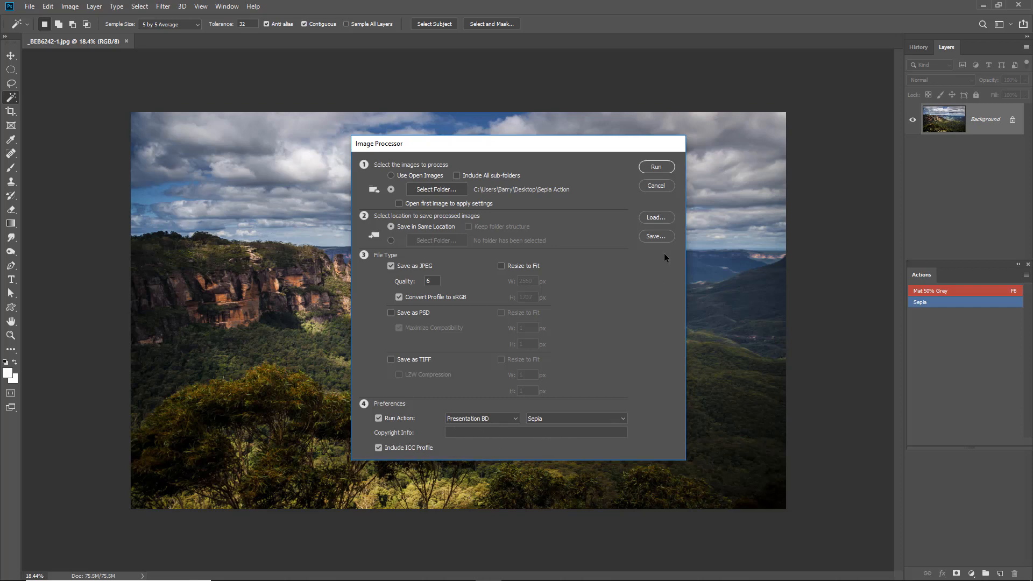
Step: Run the Image Processor, then switch to Adobe Bridge and open the JPEG subfolder of Sepia Action
left_click(656, 167)
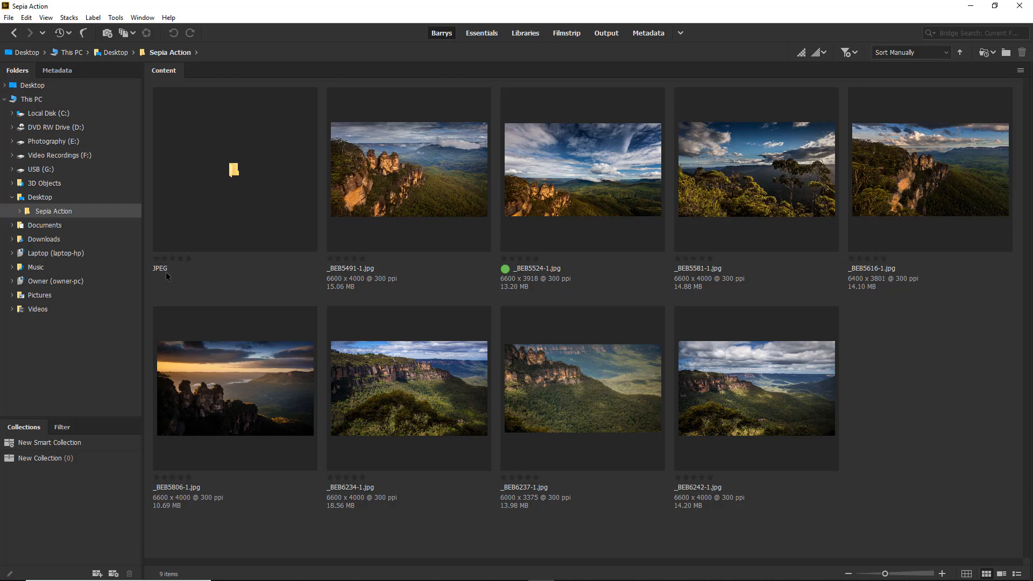
double_click(232, 171)
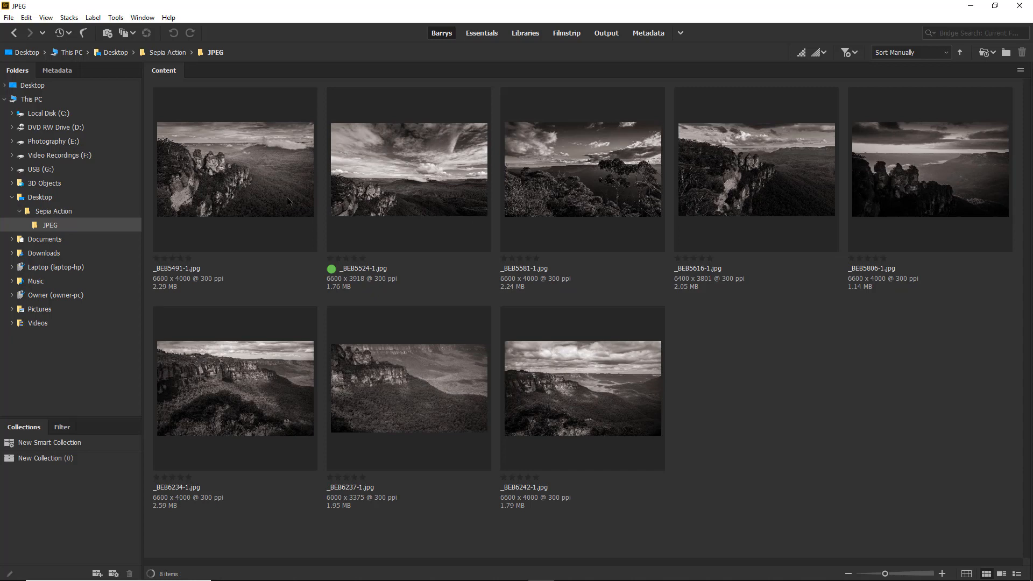